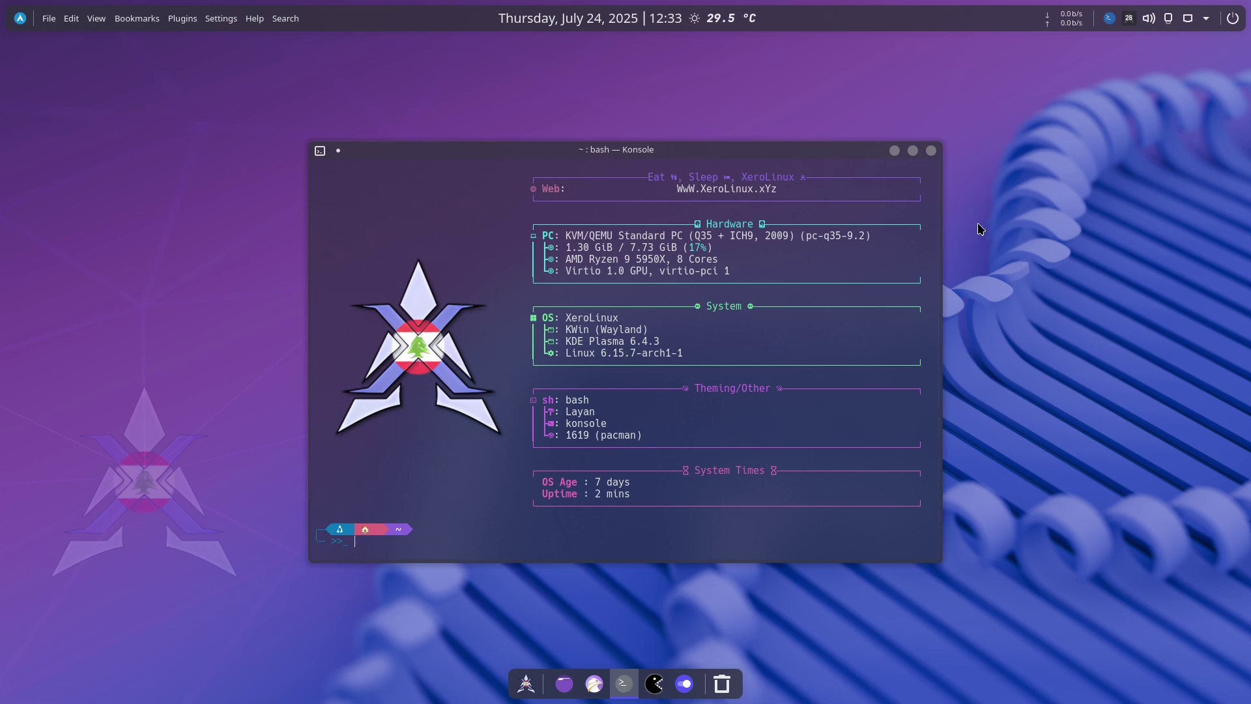
Close the system-info terminal and open Apdatifier's list of 28 pending updates.
{"action": "left_click", "coordinate": [931, 151]}
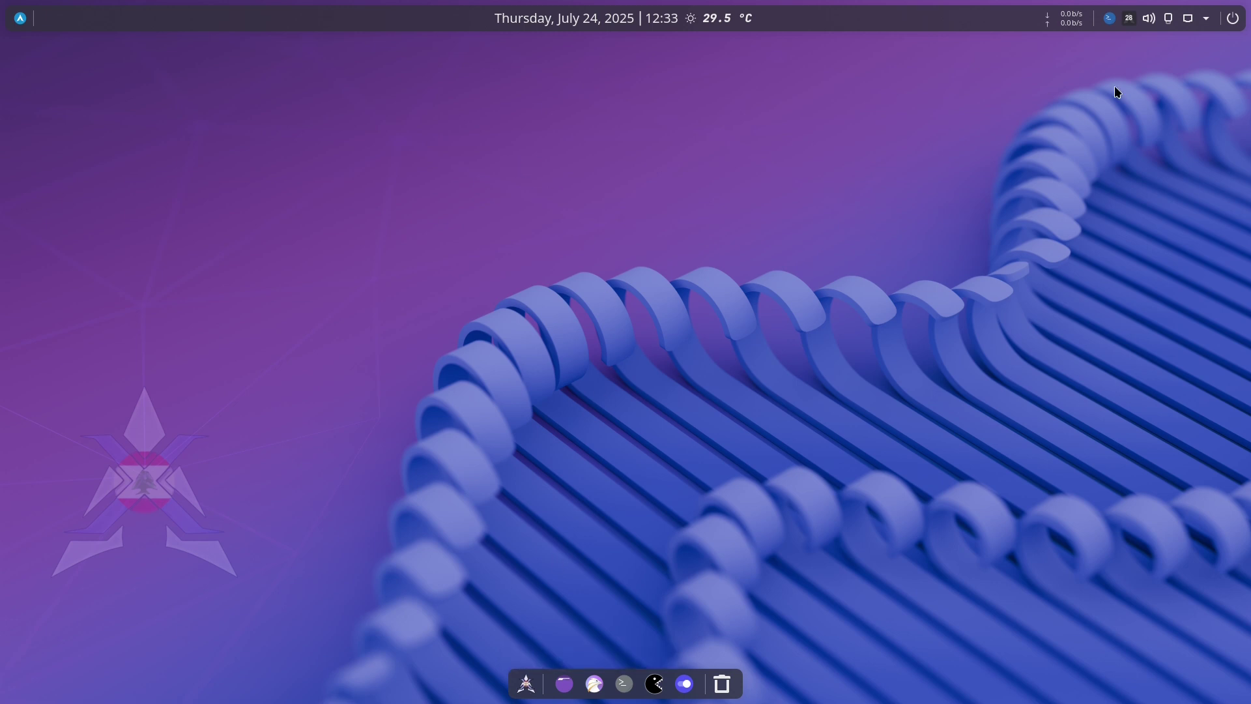
{"action": "left_click", "coordinate": [1130, 20]}
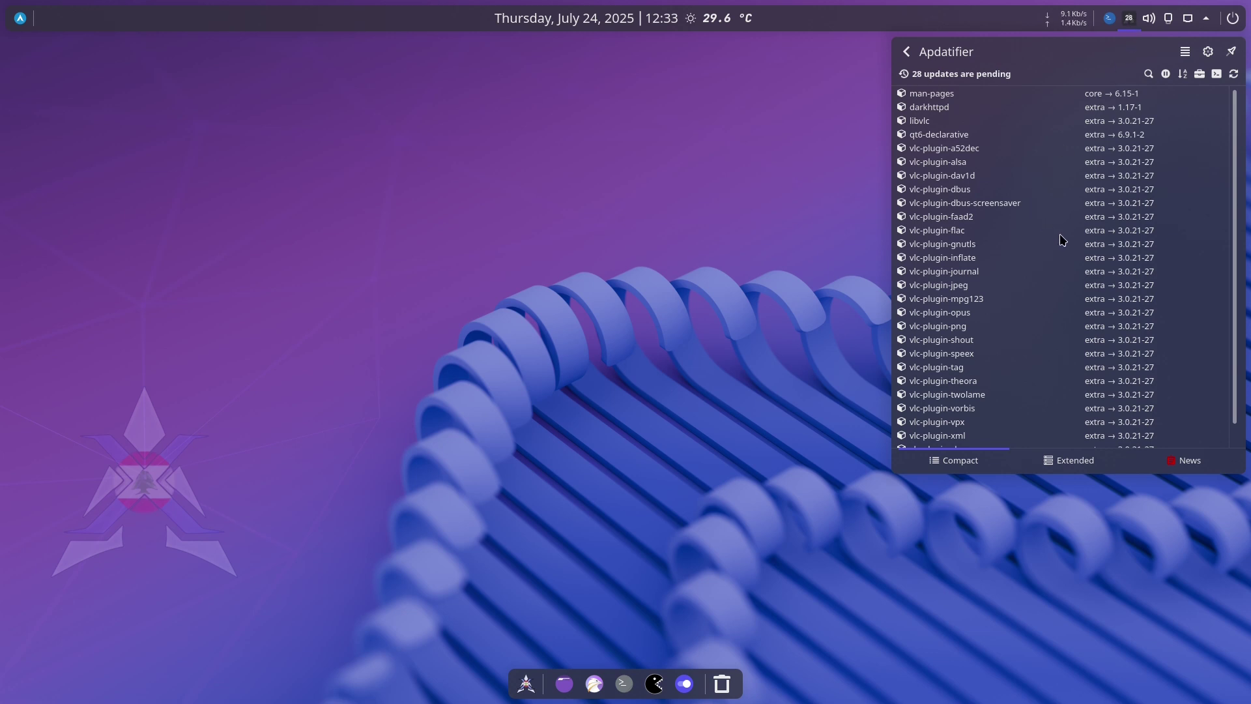
{"action": "scroll", "coordinate": [1061, 239], "scroll_direction": "down", "scroll_amount": 1}
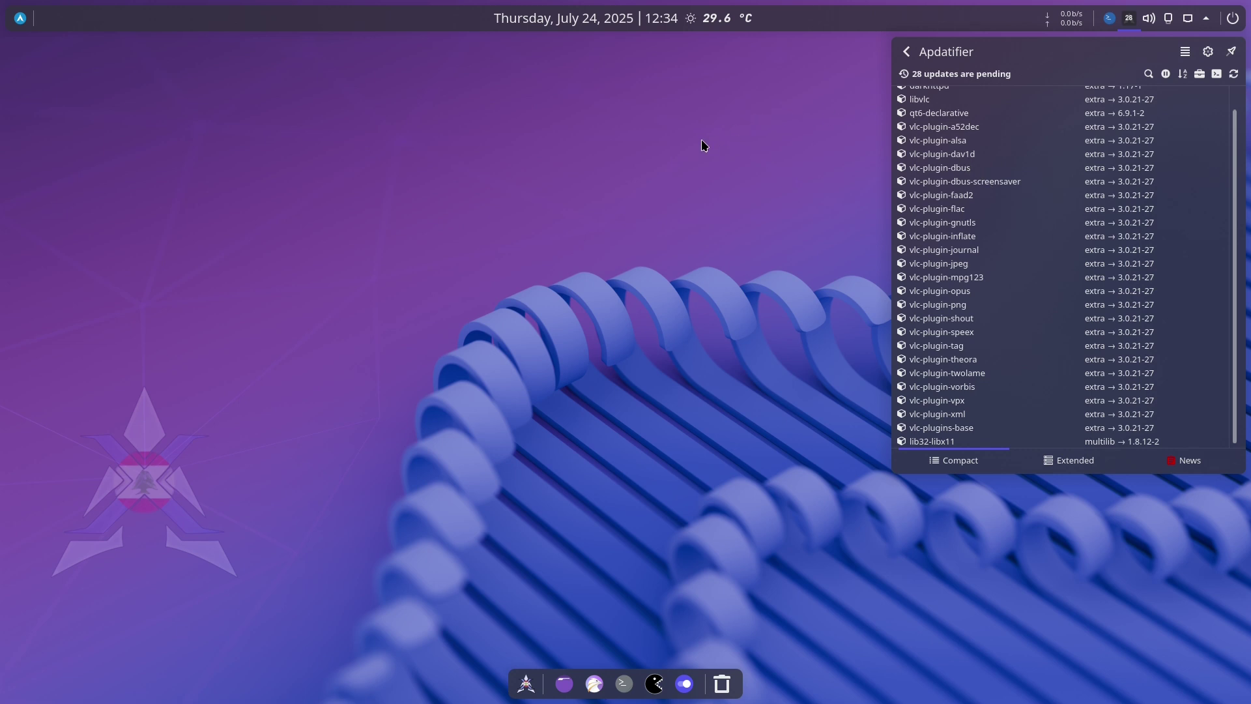
{"action": "left_click", "coordinate": [651, 268]}
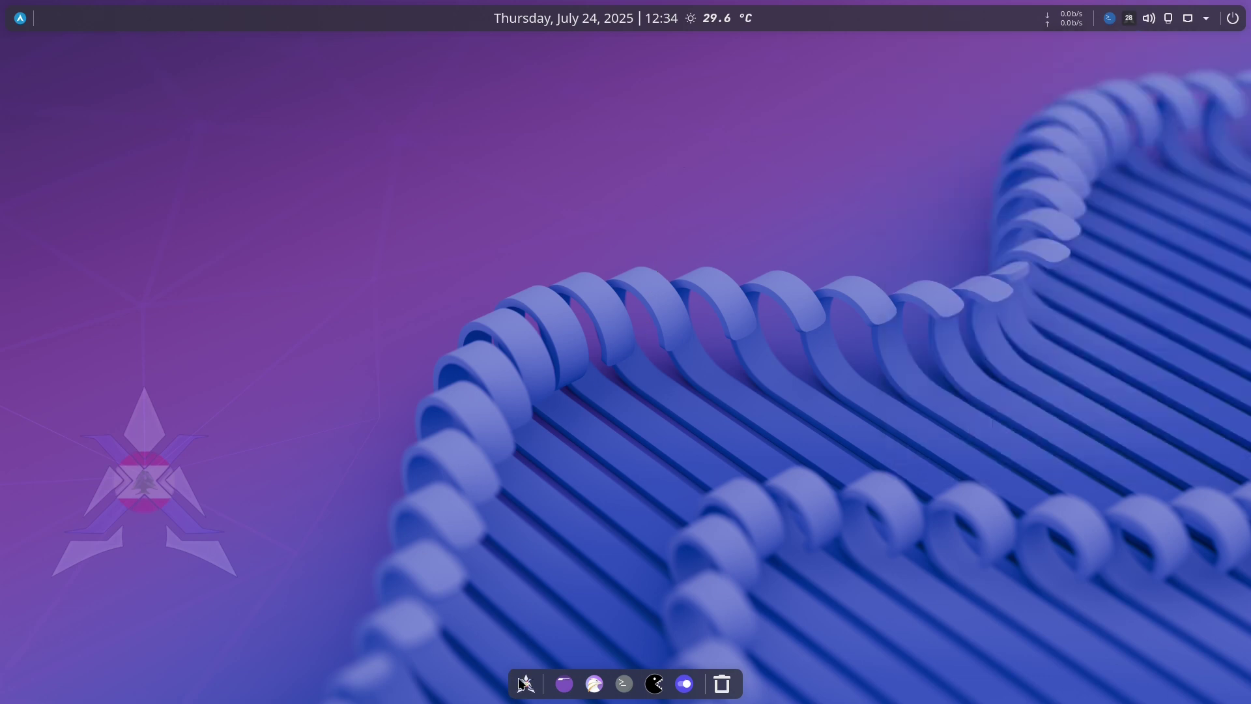
{"action": "left_click", "coordinate": [1131, 23]}
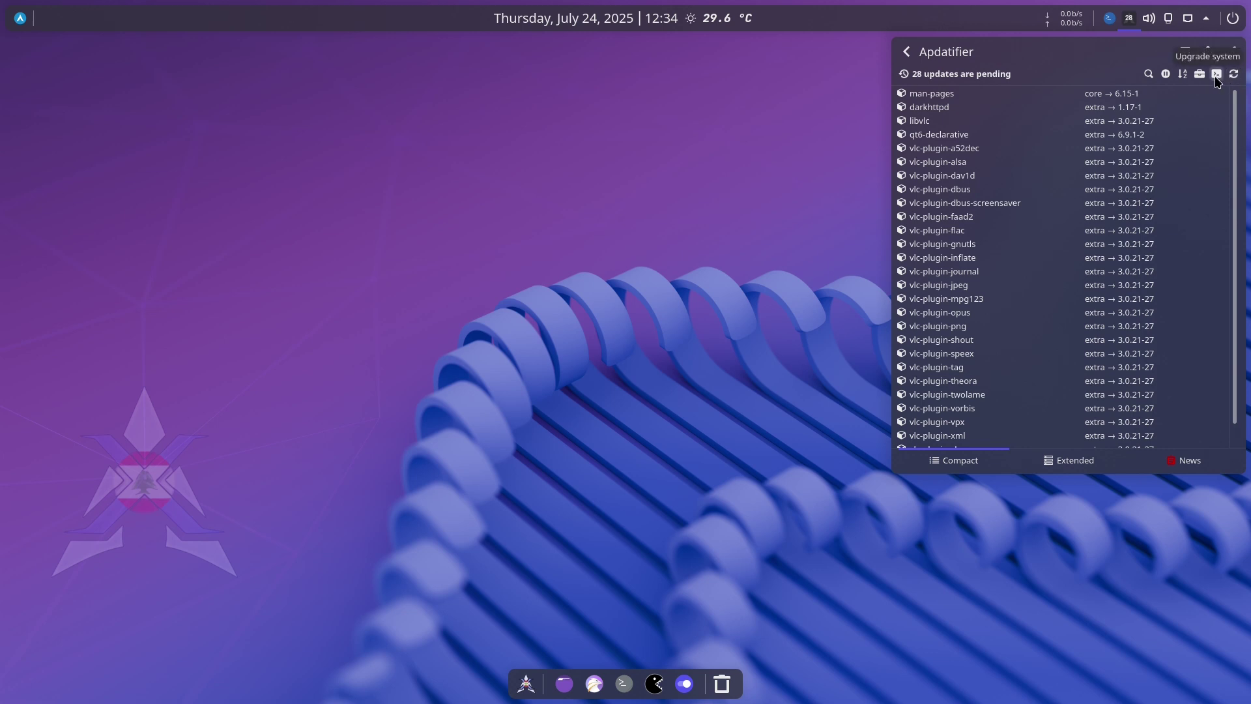
{"action": "left_click", "coordinate": [1216, 77]}
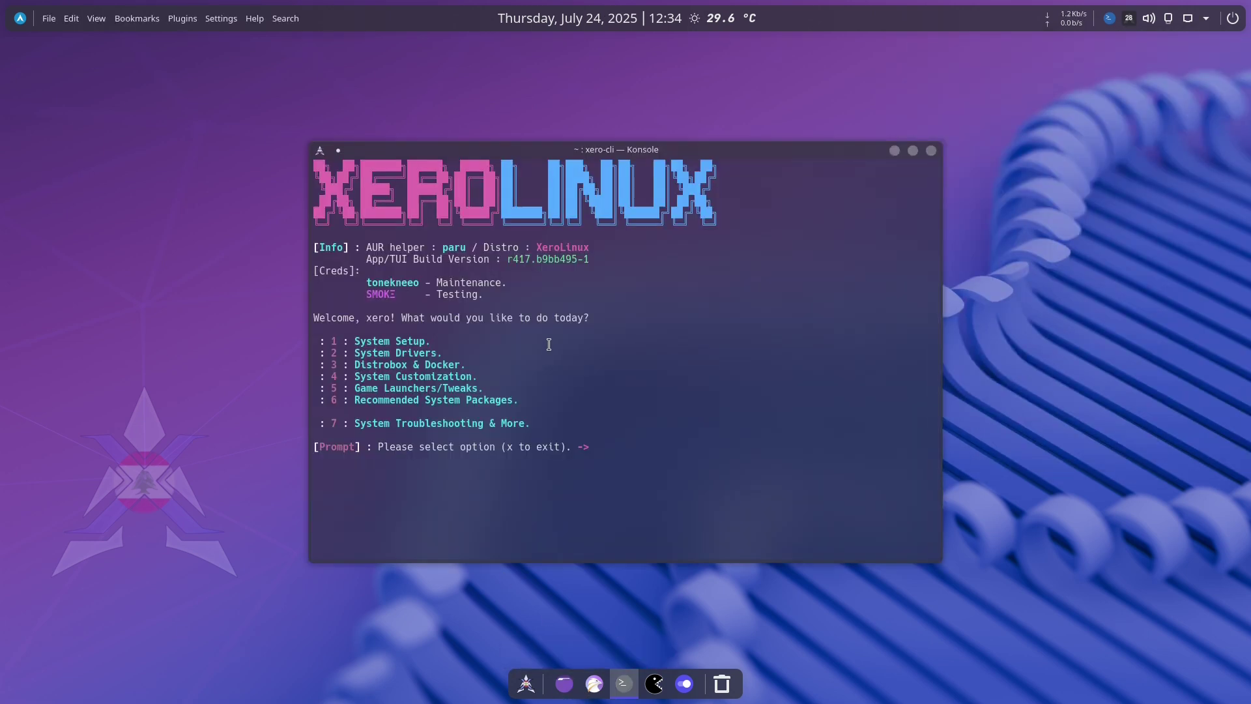
{"action": "type", "text": "1"}
{"action": "key", "text": "Return"}
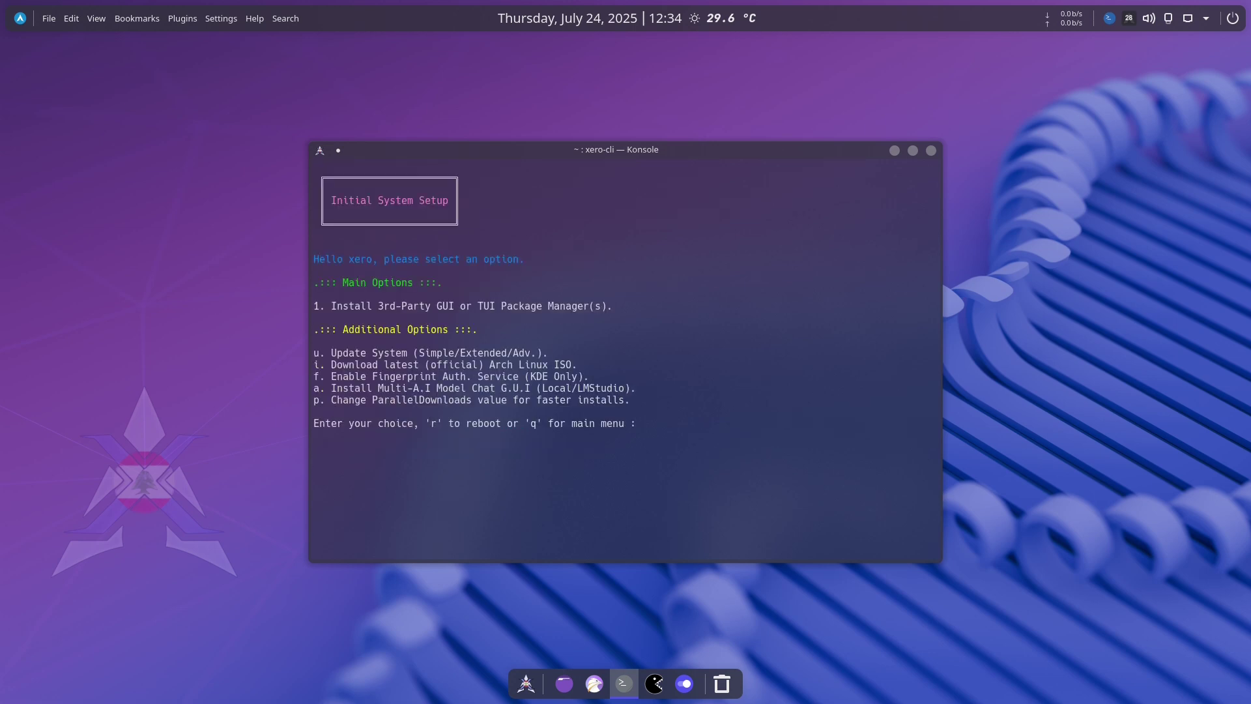
{"action": "key", "text": "super+d"}
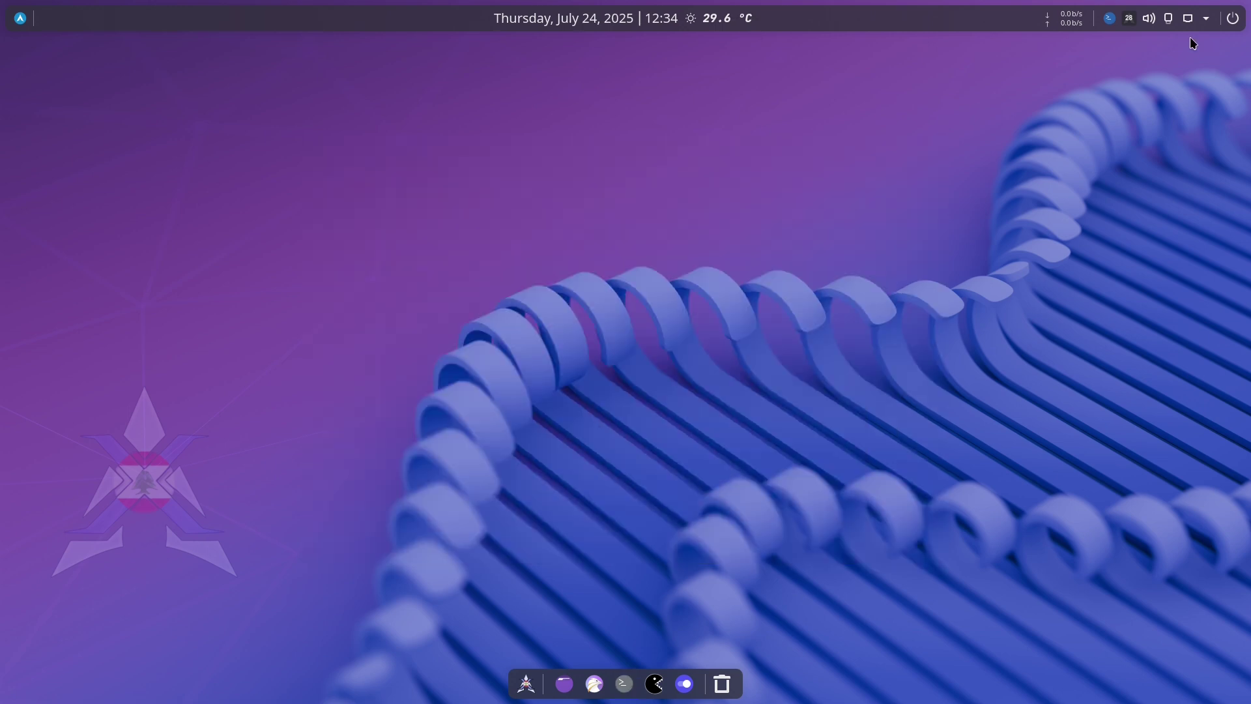
{"action": "left_click", "coordinate": [1129, 20]}
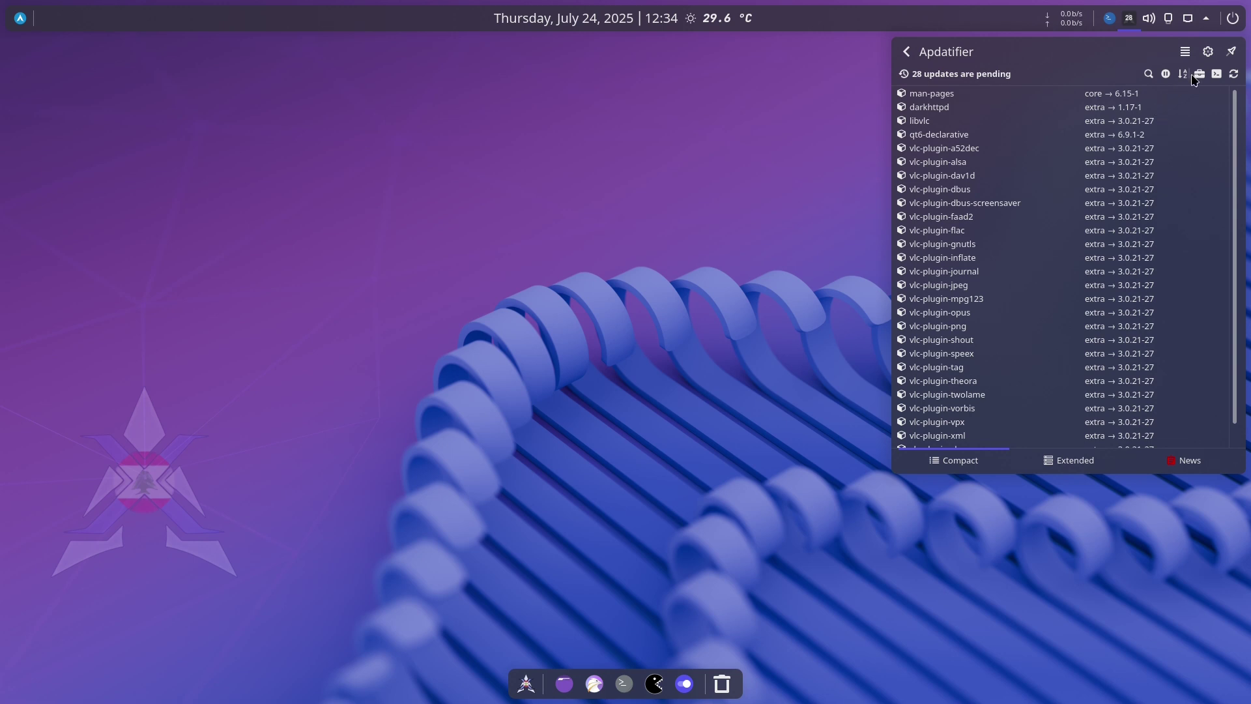
Start Apdatifier's full system upgrade, confirm with the sudo password, and hide the terminal.
{"action": "left_click", "coordinate": [1216, 74]}
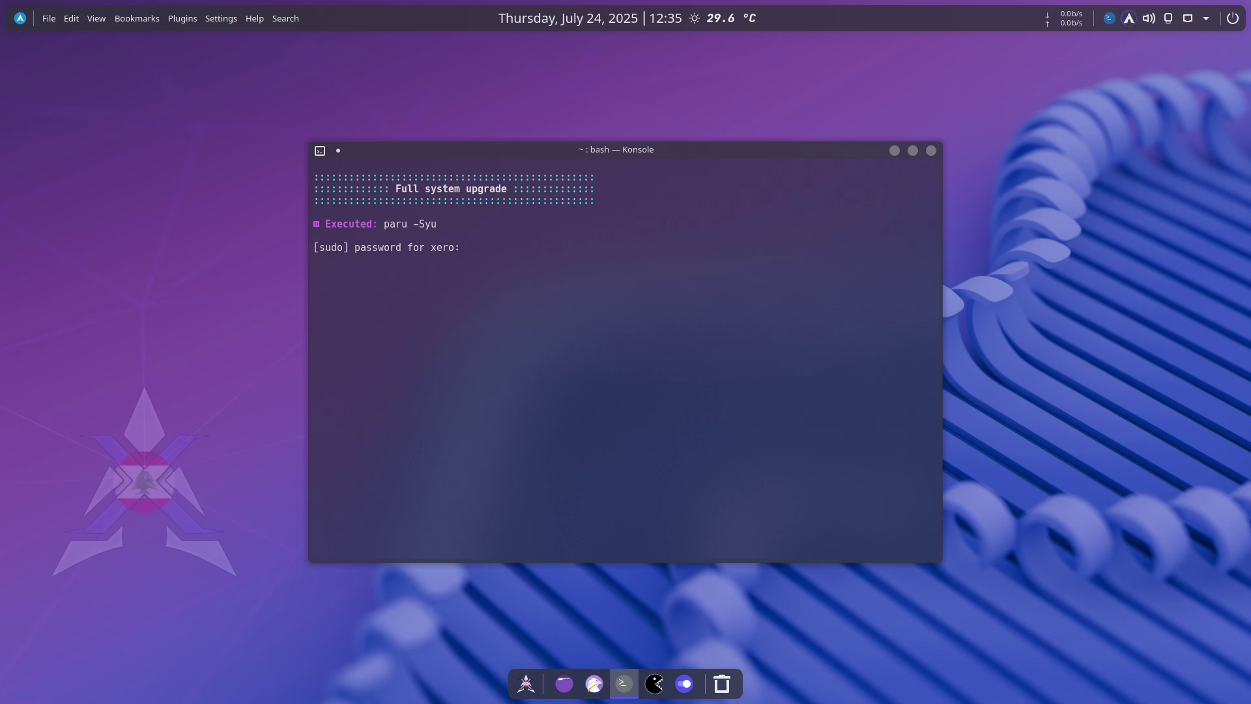
{"action": "key", "text": "Return"}
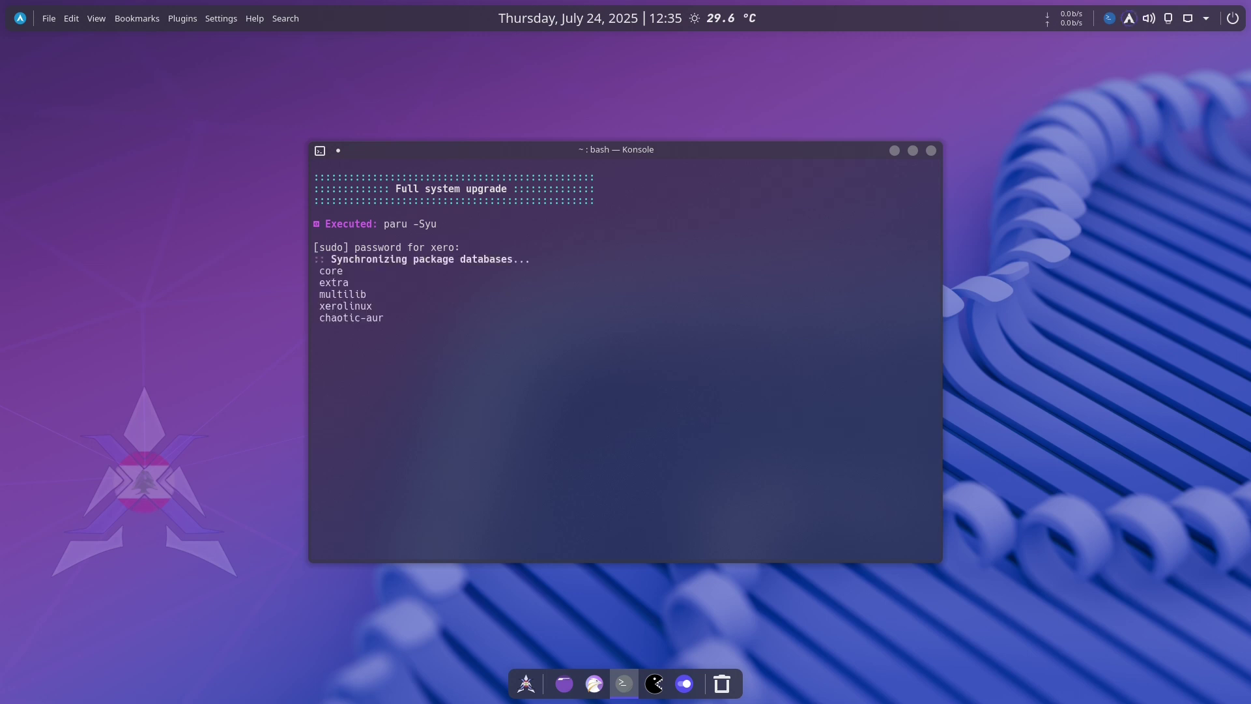
{"action": "key", "text": "super+d"}
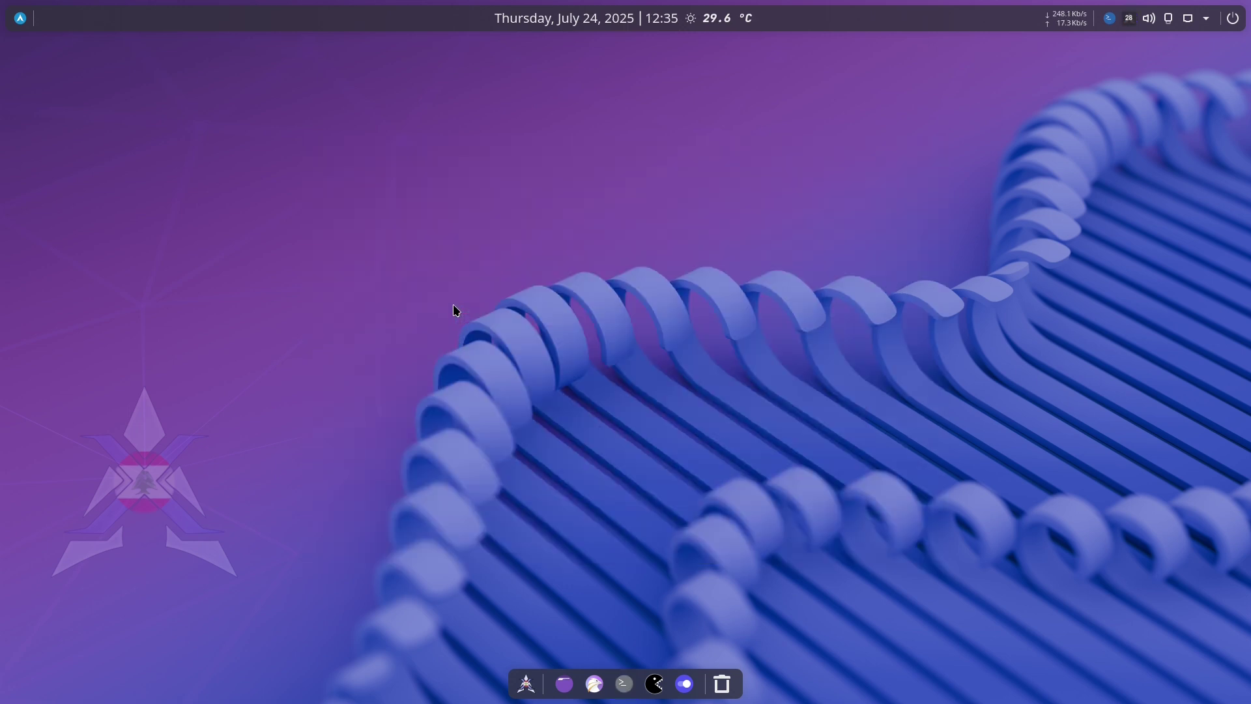
{"action": "left_click", "coordinate": [725, 26]}
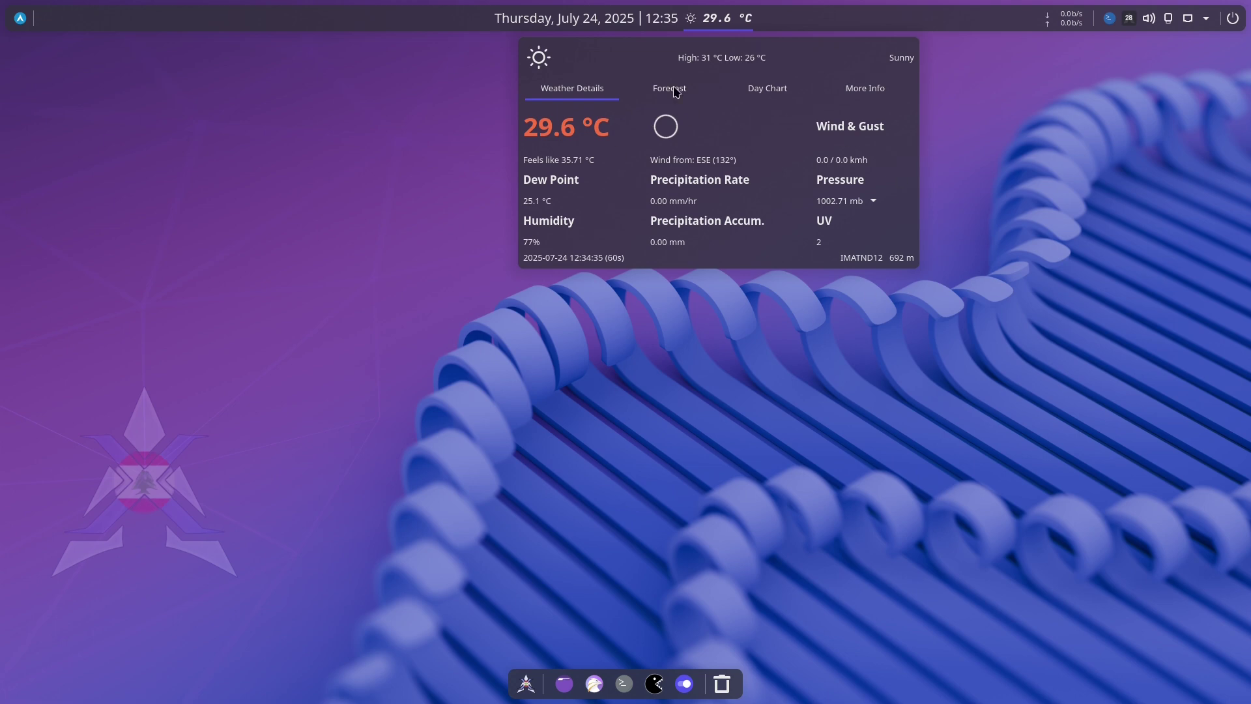
{"action": "right_click", "coordinate": [708, 27]}
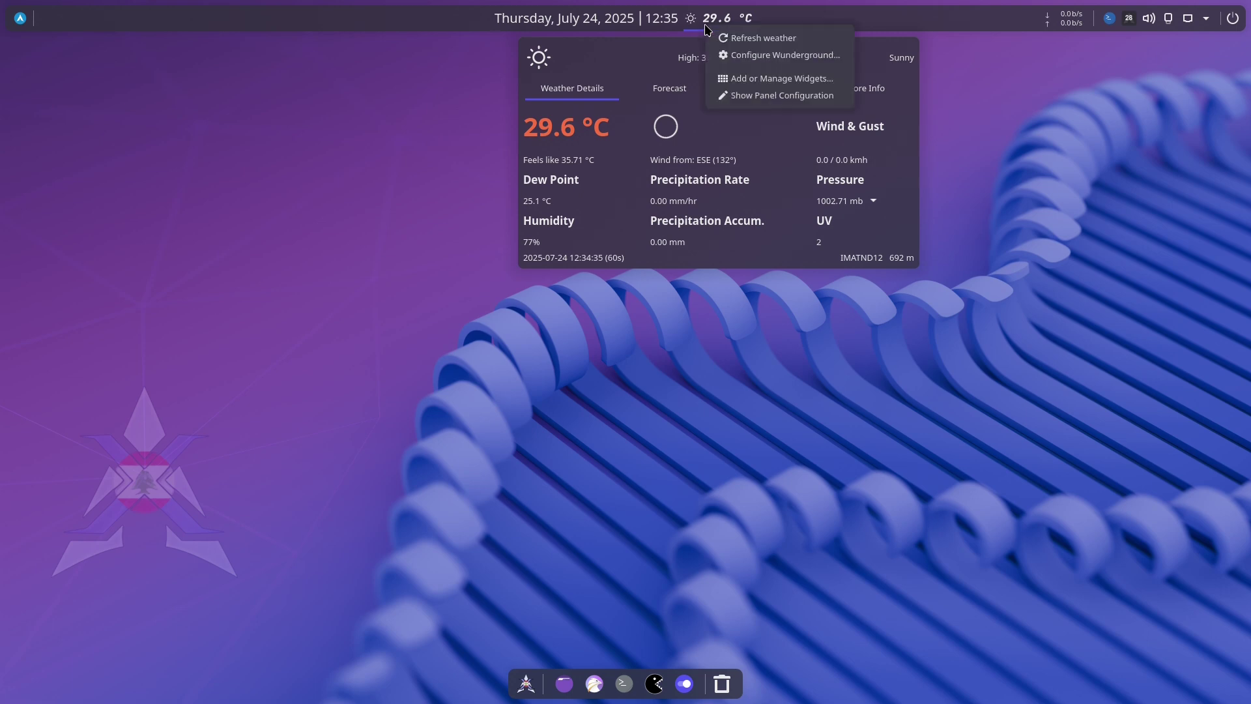
{"action": "left_click", "coordinate": [730, 59]}
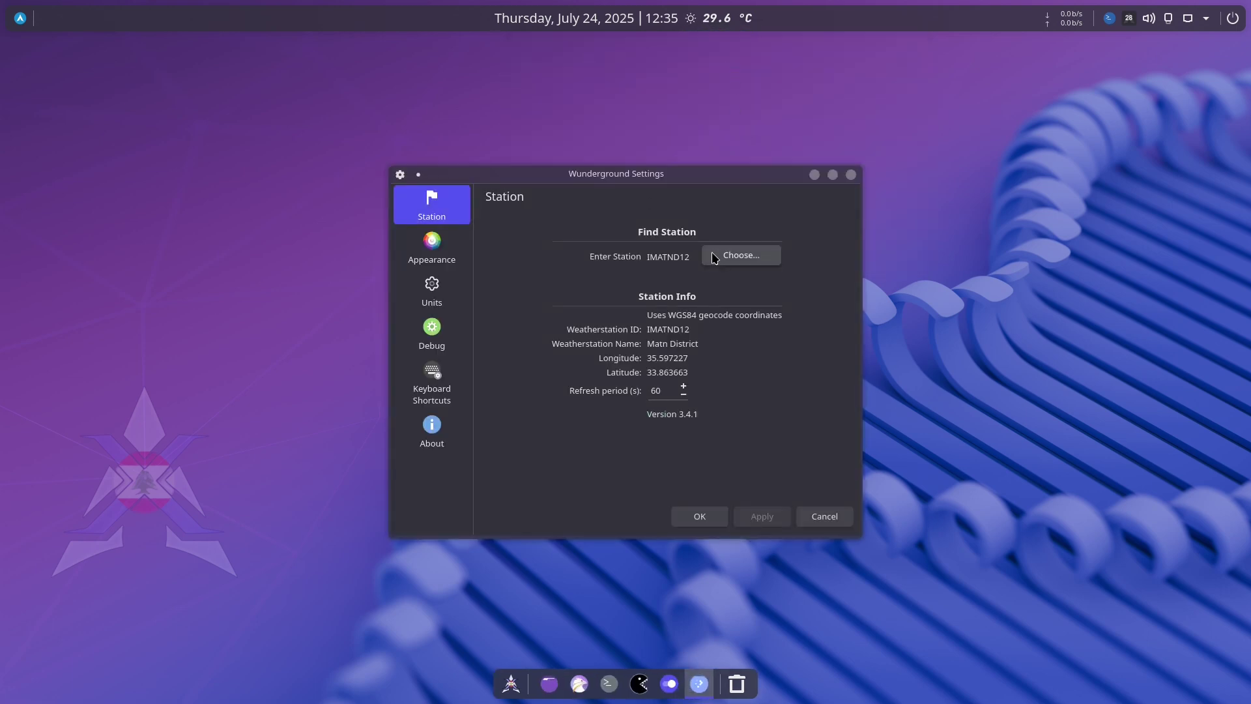
{"action": "left_click", "coordinate": [740, 255]}
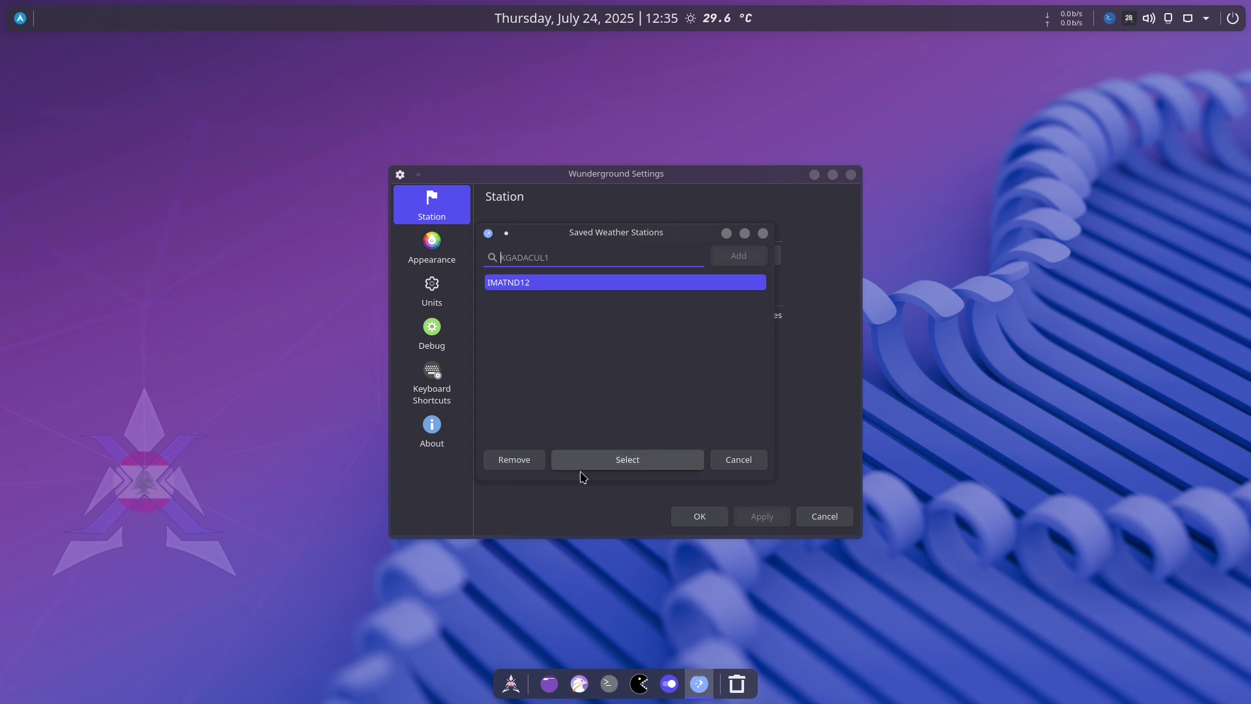
{"action": "left_click", "coordinate": [736, 458]}
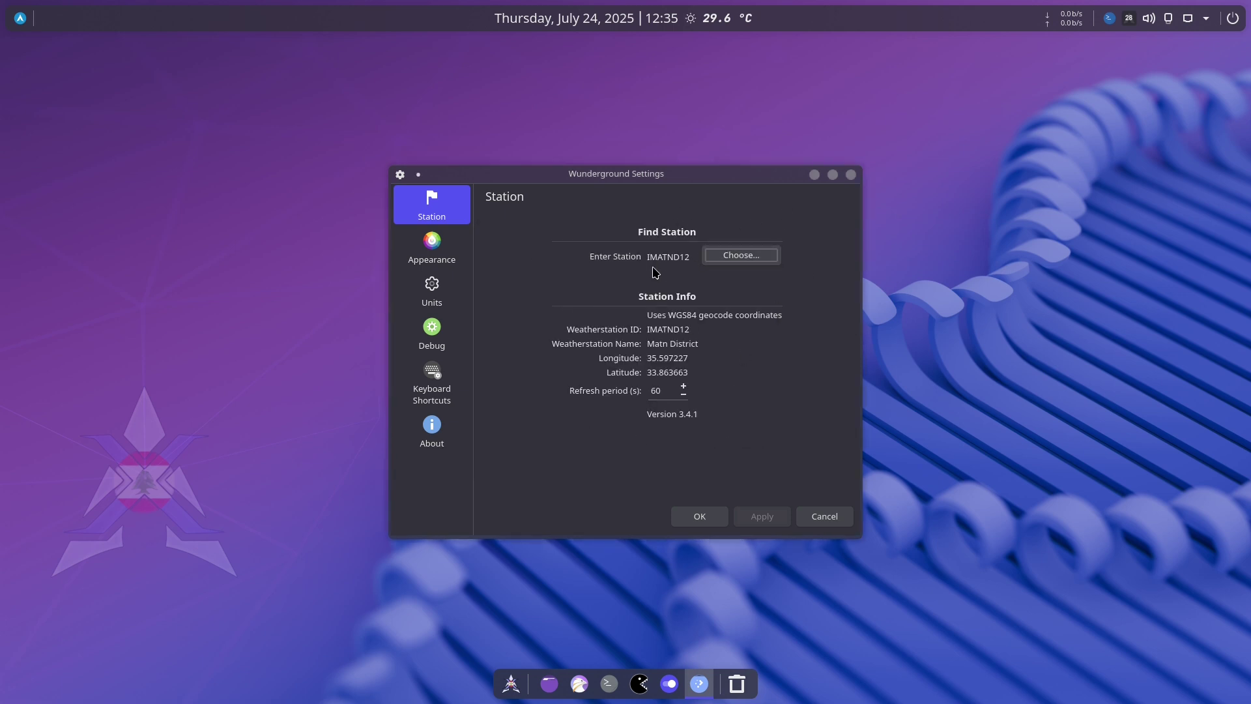
{"action": "left_click", "coordinate": [850, 174]}
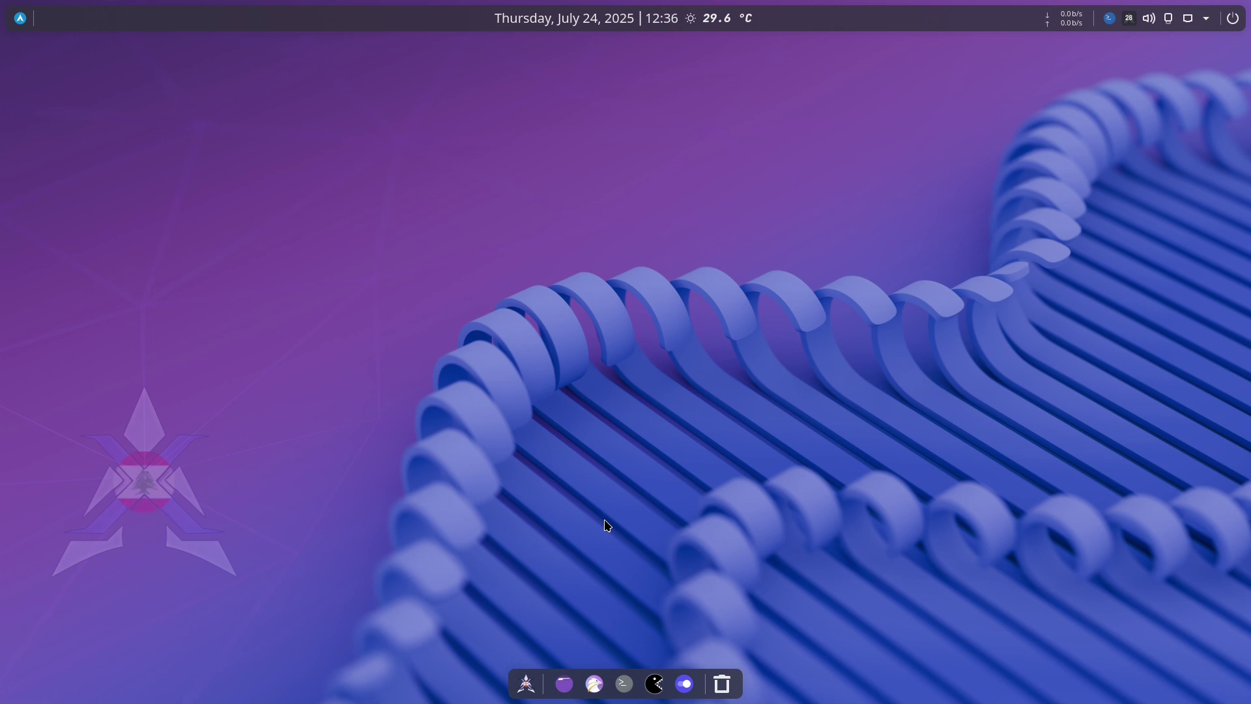
{"action": "left_click", "coordinate": [527, 686]}
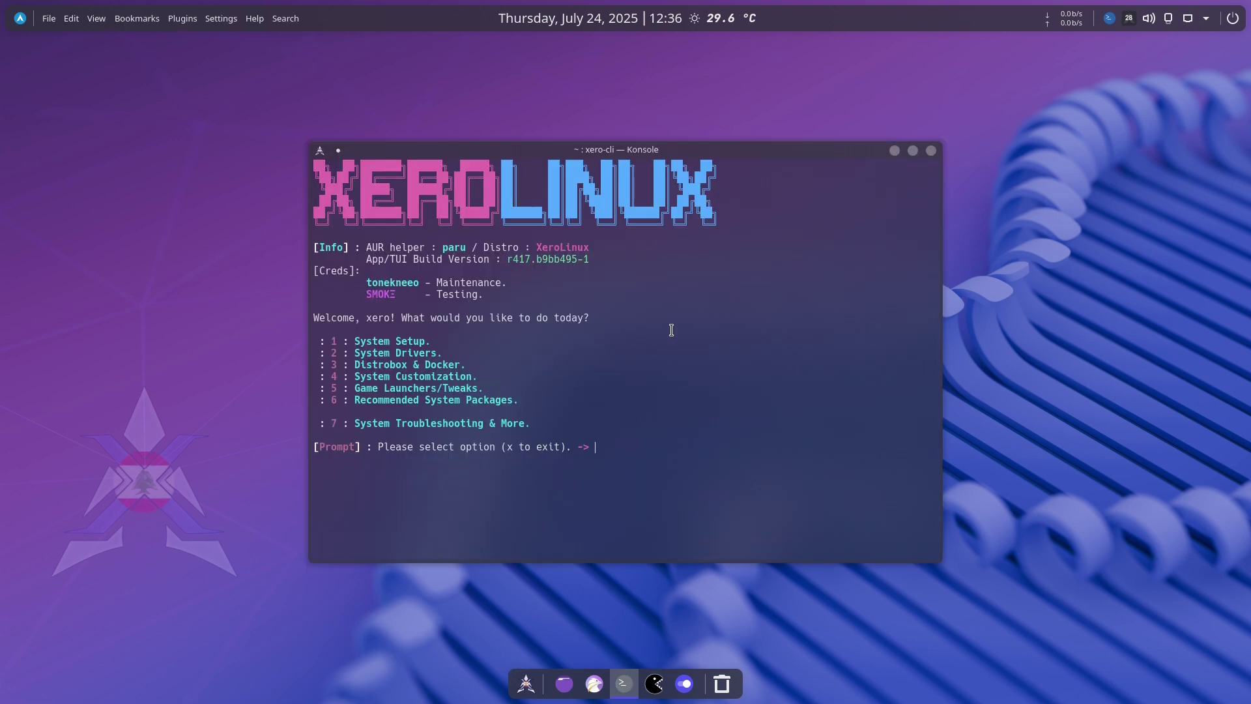
{"action": "type", "text": "6"}
{"action": "key", "text": "Return"}
{"action": "type", "text": "2"}
{"action": "key", "text": "Return"}
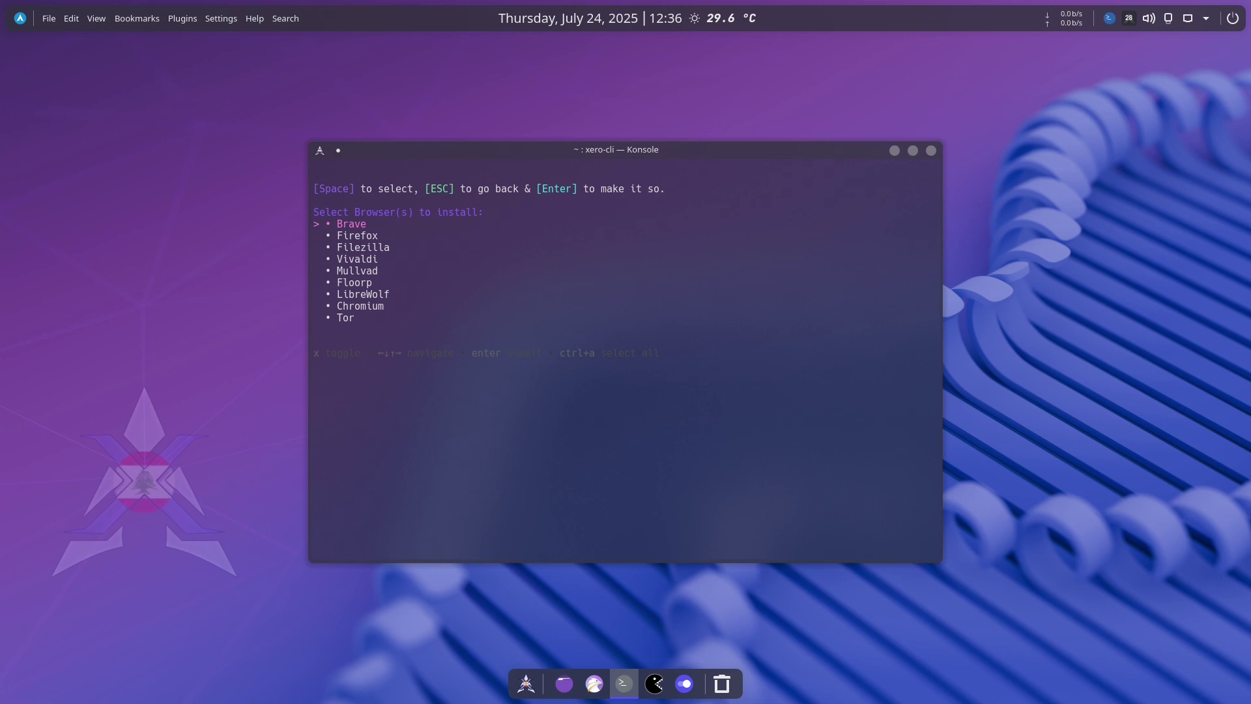
{"action": "left_click", "coordinate": [931, 152]}
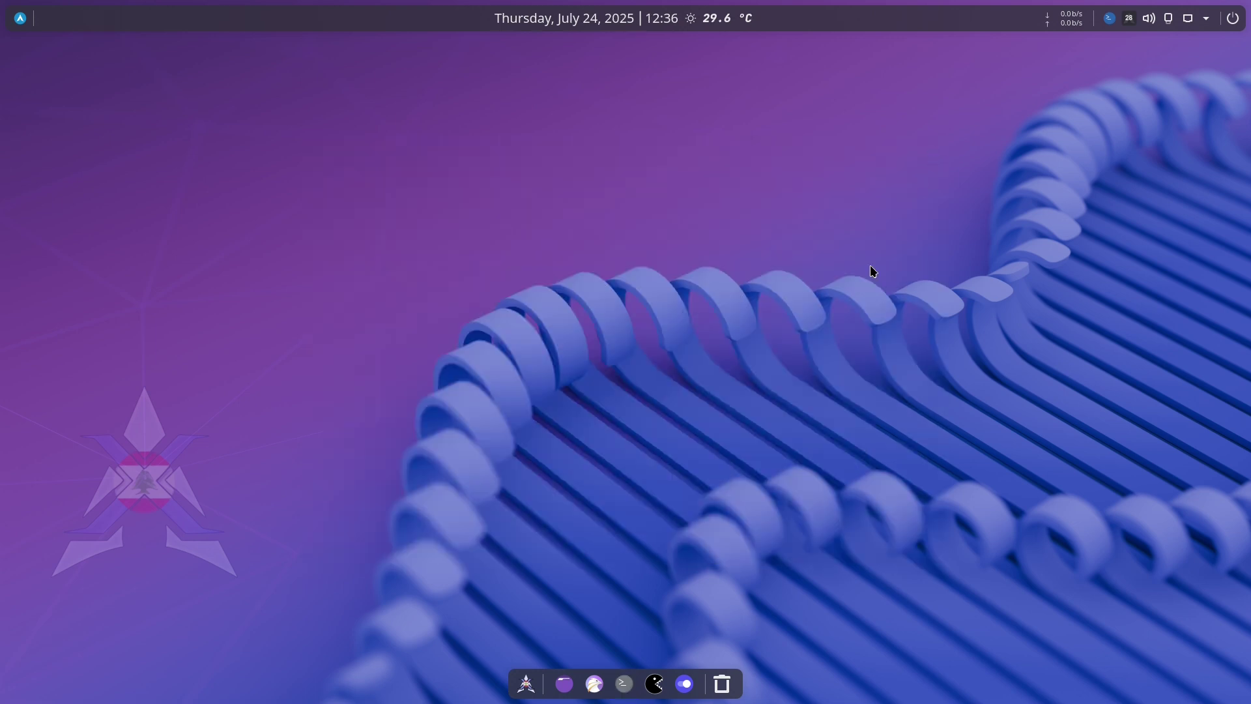
Open the Application Menu's Development category to find Meld.
{"action": "left_click", "coordinate": [27, 24]}
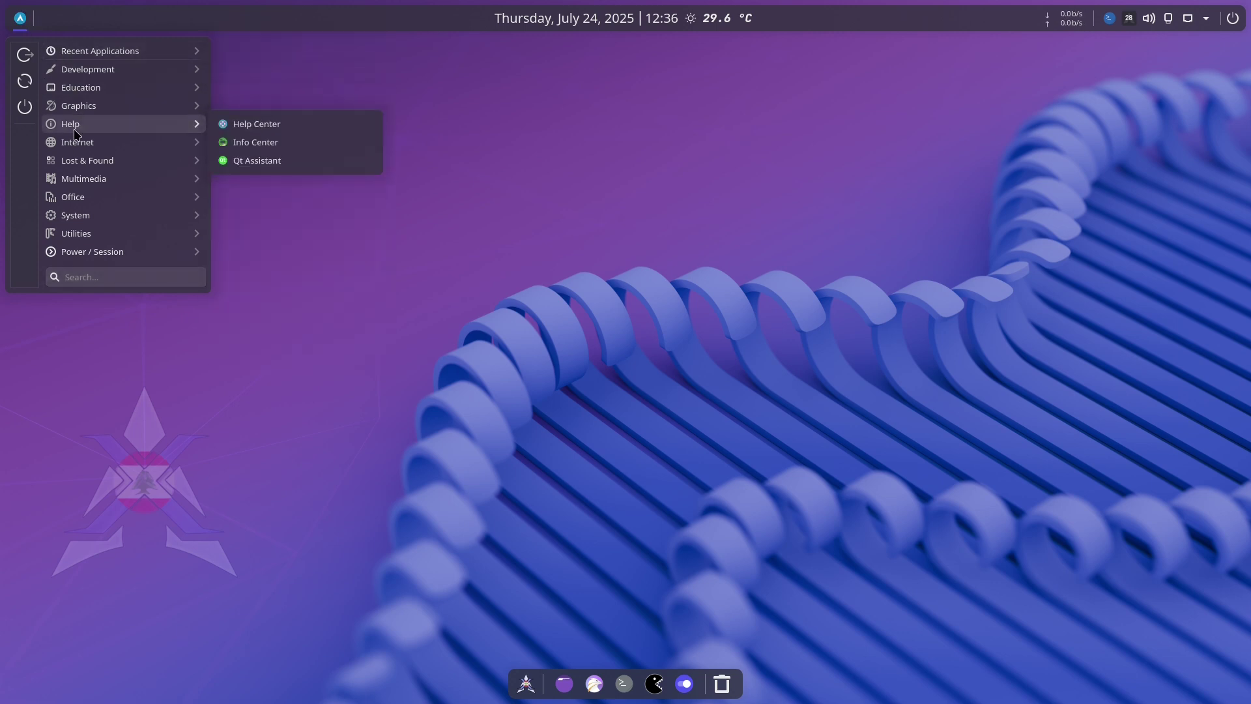
{"action": "mouse_move", "coordinate": [86, 169]}
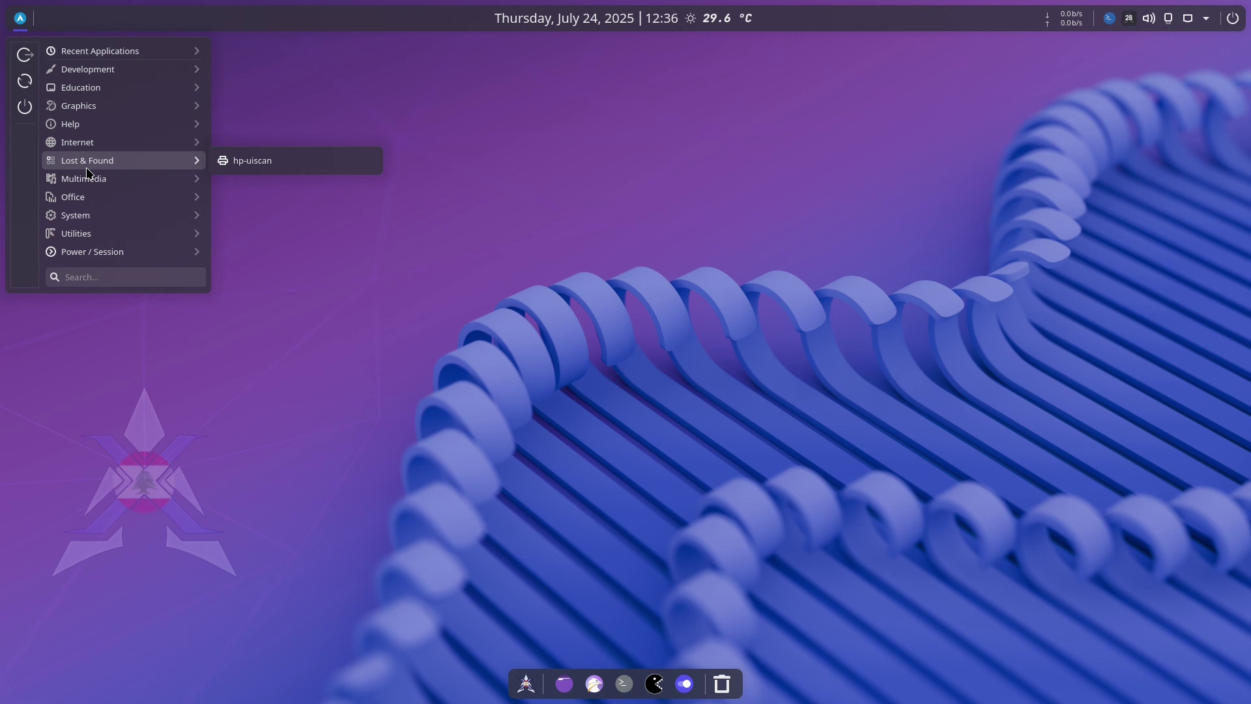
{"action": "mouse_move", "coordinate": [96, 68]}
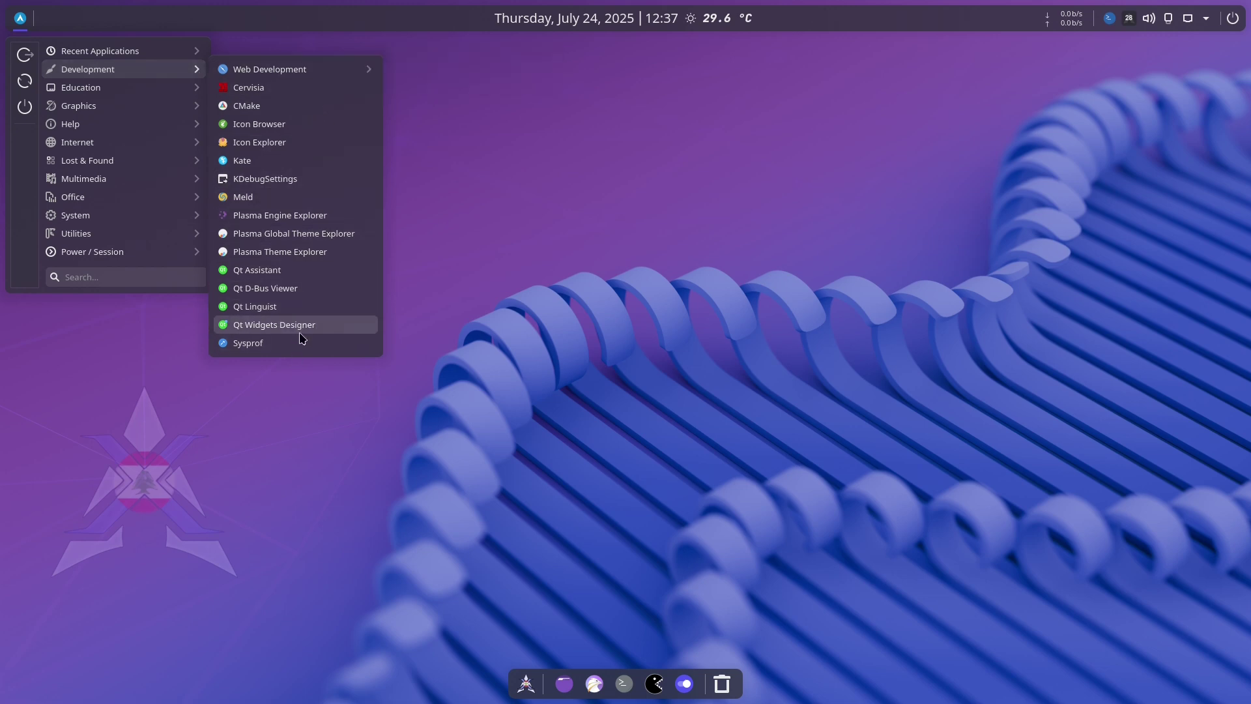
Launch Meld and pick README.md from the xero/xcb folder as the first file.
{"action": "left_click", "coordinate": [306, 204]}
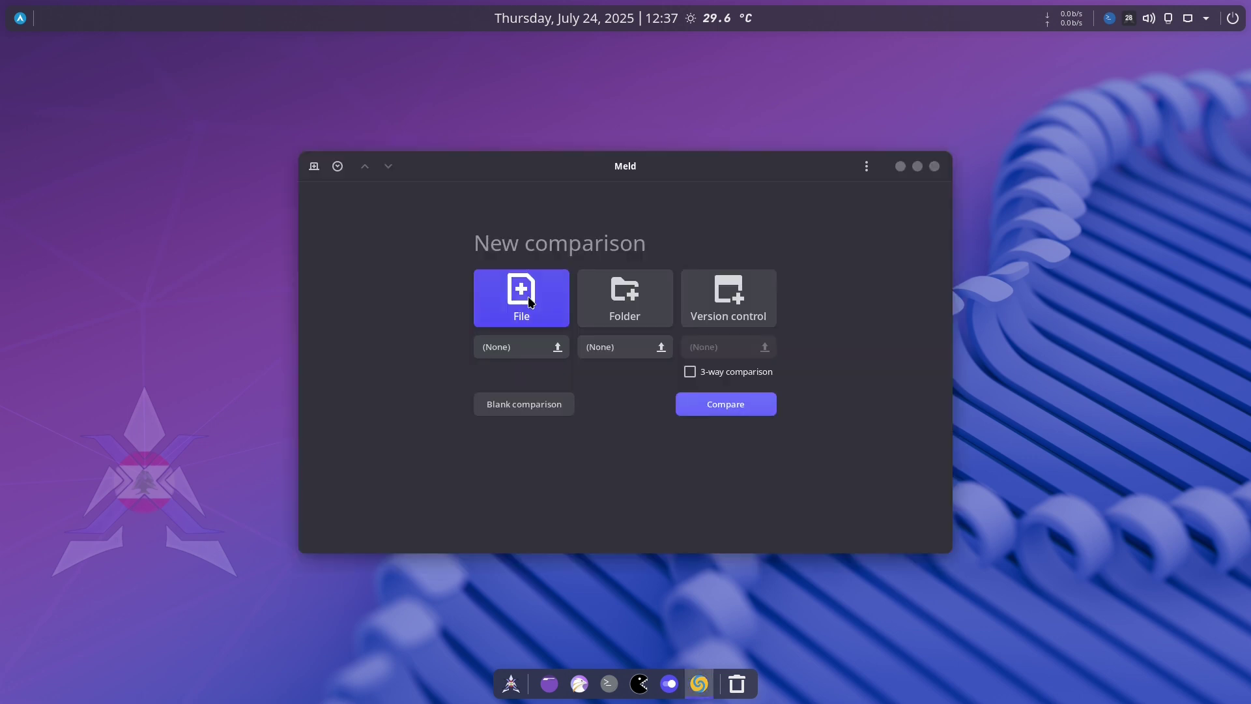
{"action": "left_click", "coordinate": [514, 355]}
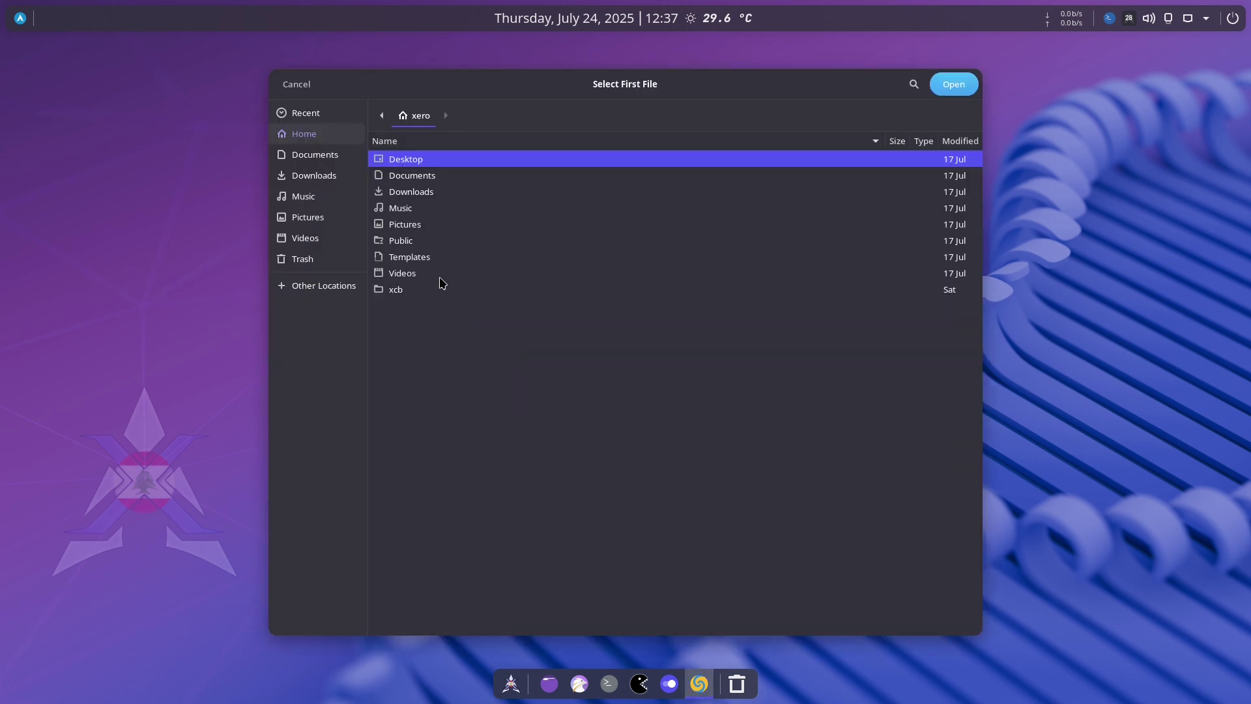
{"action": "double_click", "coordinate": [409, 183]}
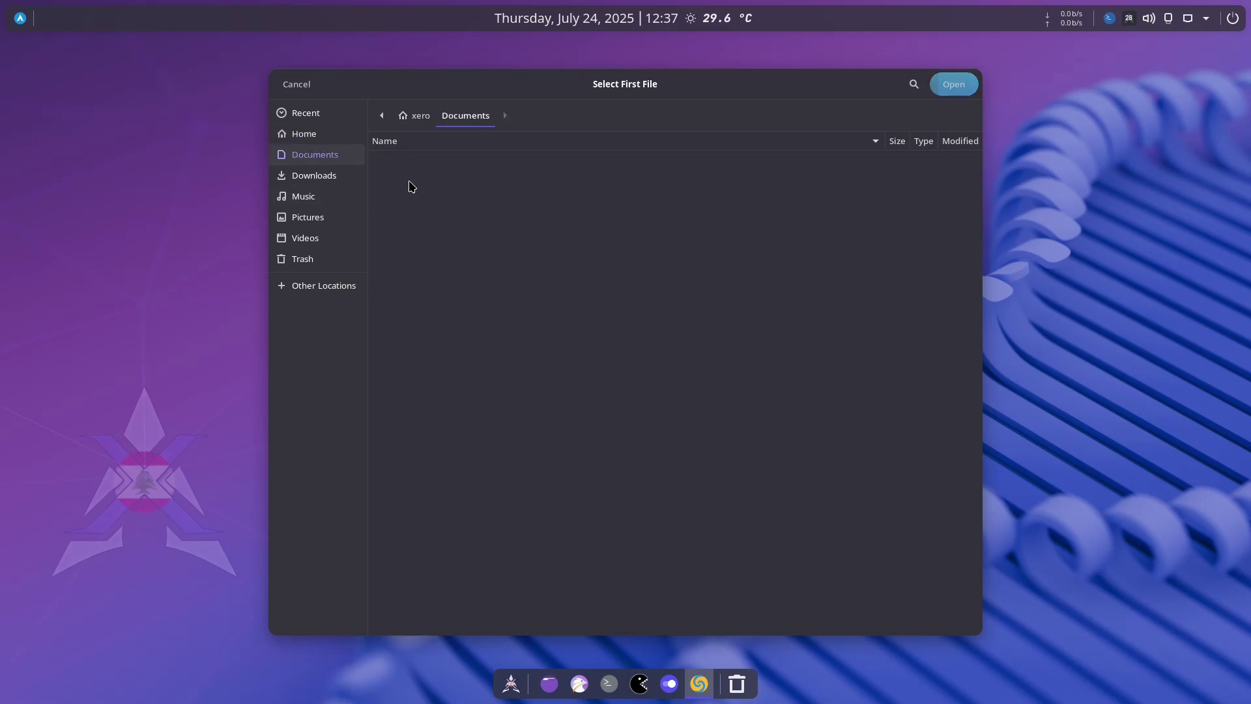
{"action": "left_click", "coordinate": [310, 132]}
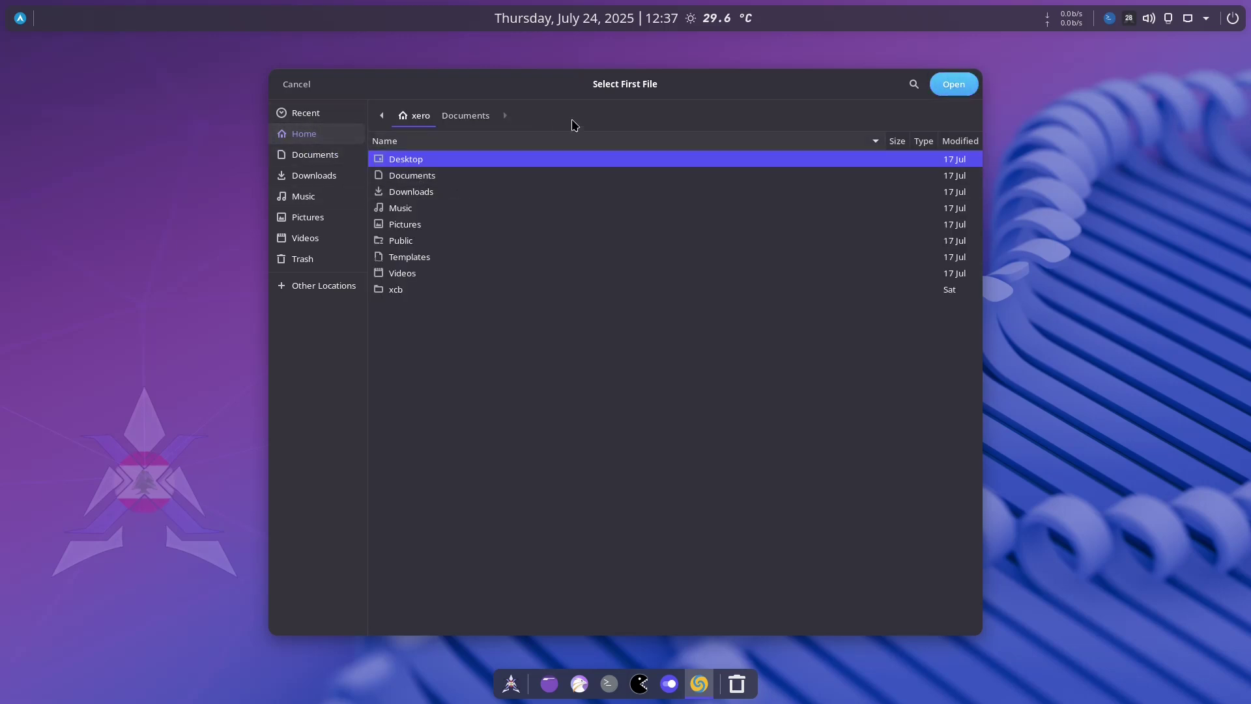
{"action": "double_click", "coordinate": [400, 290]}
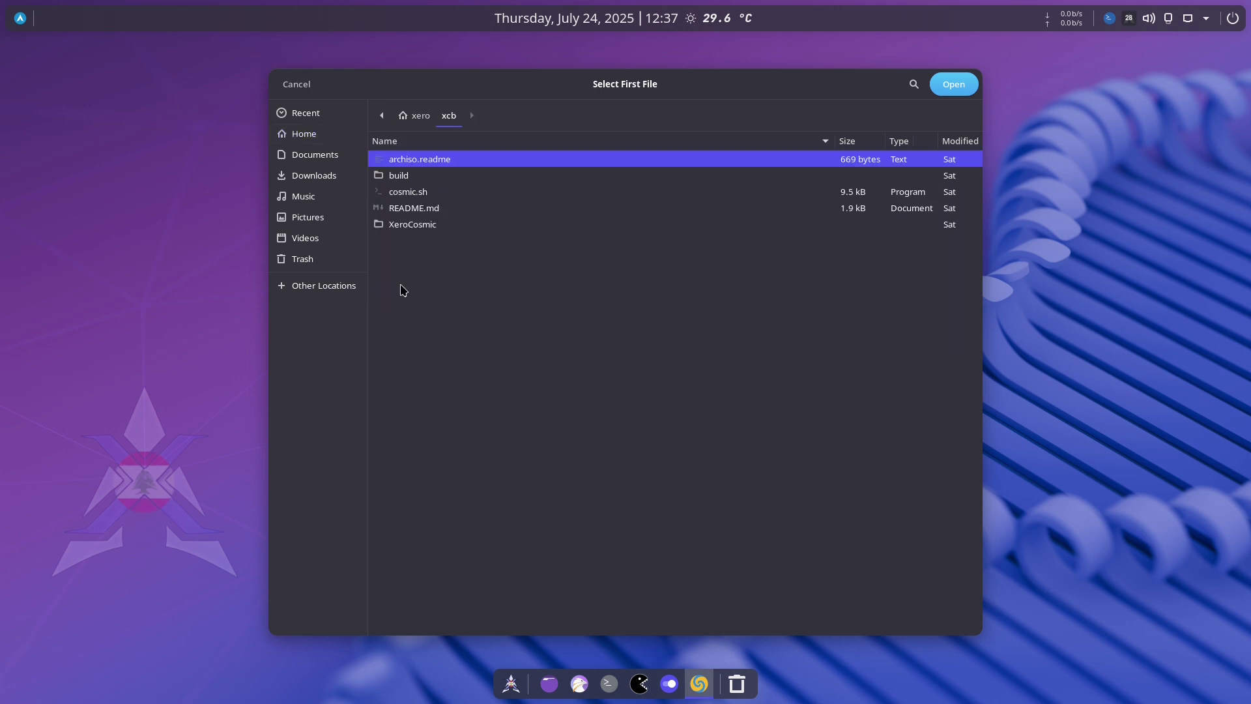
{"action": "double_click", "coordinate": [433, 209]}
Pick cosmic.sh as the second file, compare the two, then close Meld.
{"action": "left_click", "coordinate": [626, 345]}
{"action": "left_click", "coordinate": [404, 191]}
{"action": "left_click", "coordinate": [953, 91]}
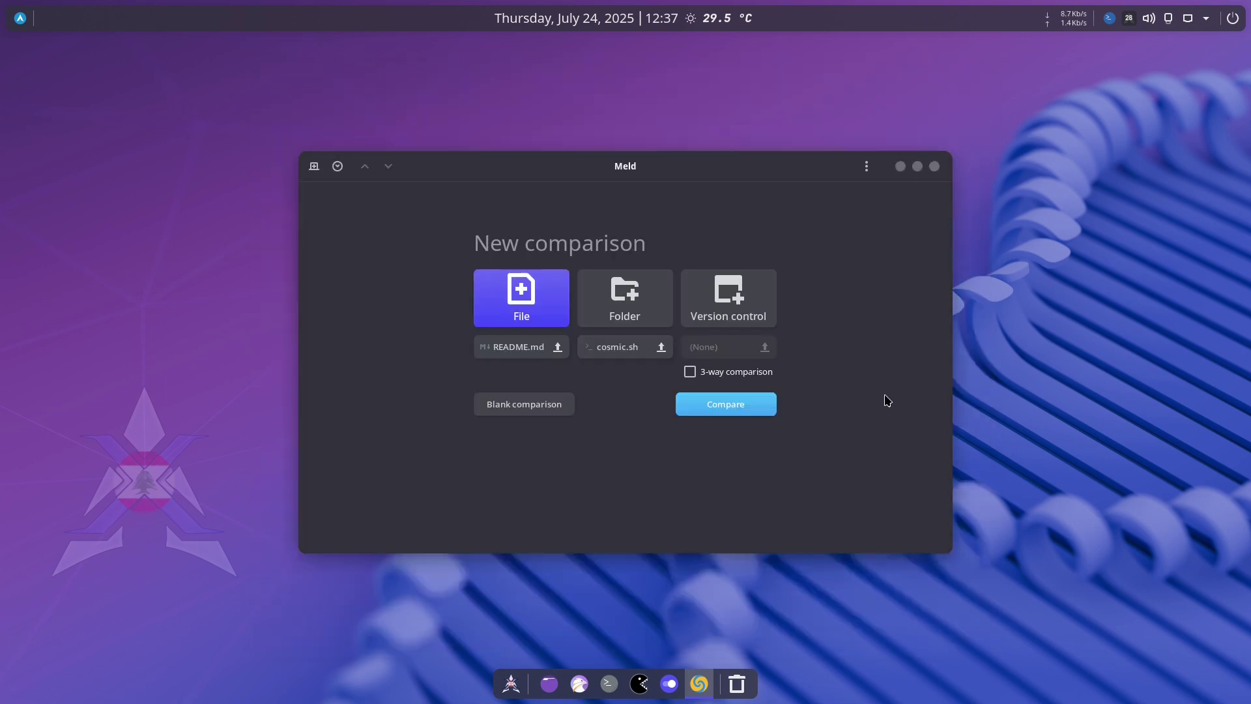
{"action": "left_click", "coordinate": [717, 410]}
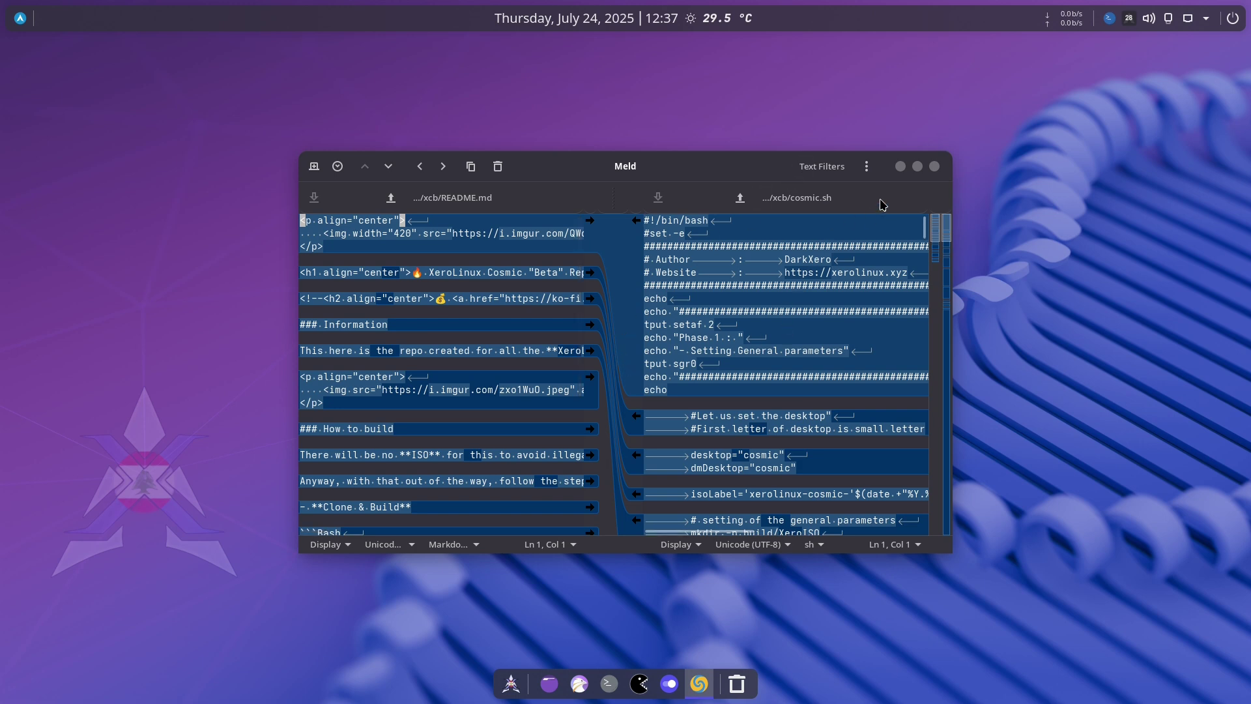
{"action": "left_click", "coordinate": [935, 166]}
{"action": "key", "text": "super"}
{"action": "mouse_move", "coordinate": [87, 106]}
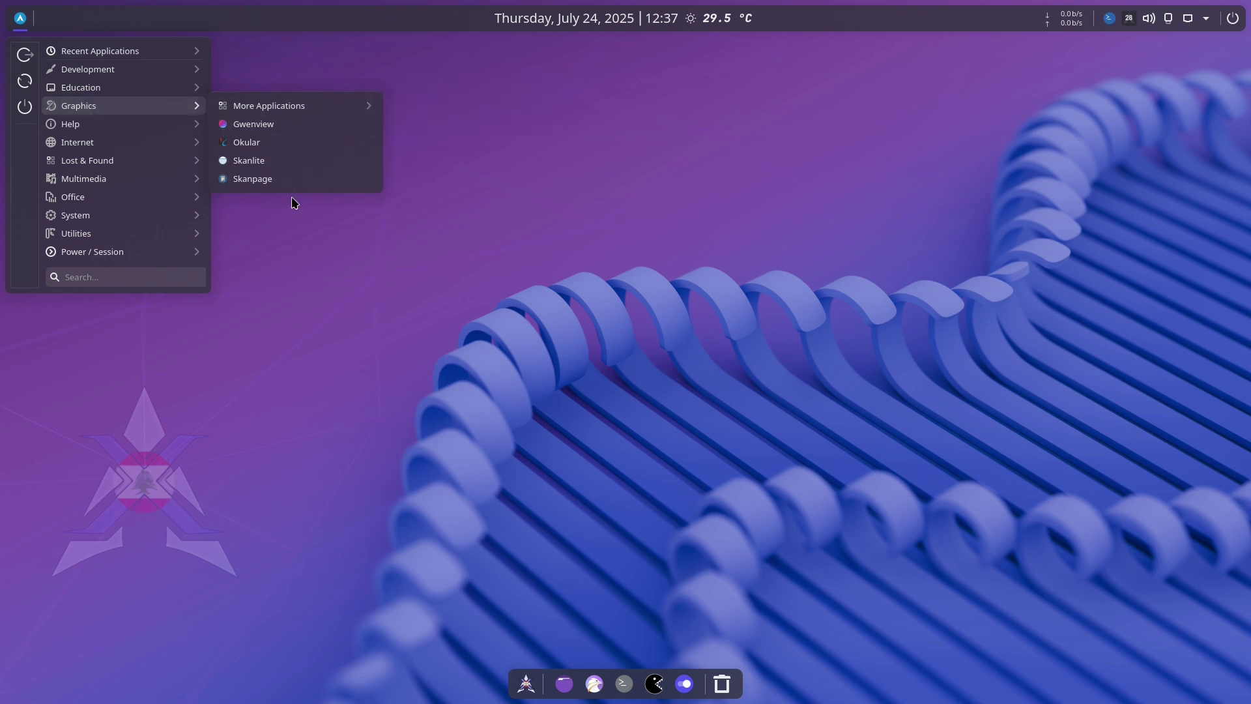
{"action": "mouse_move", "coordinate": [159, 140]}
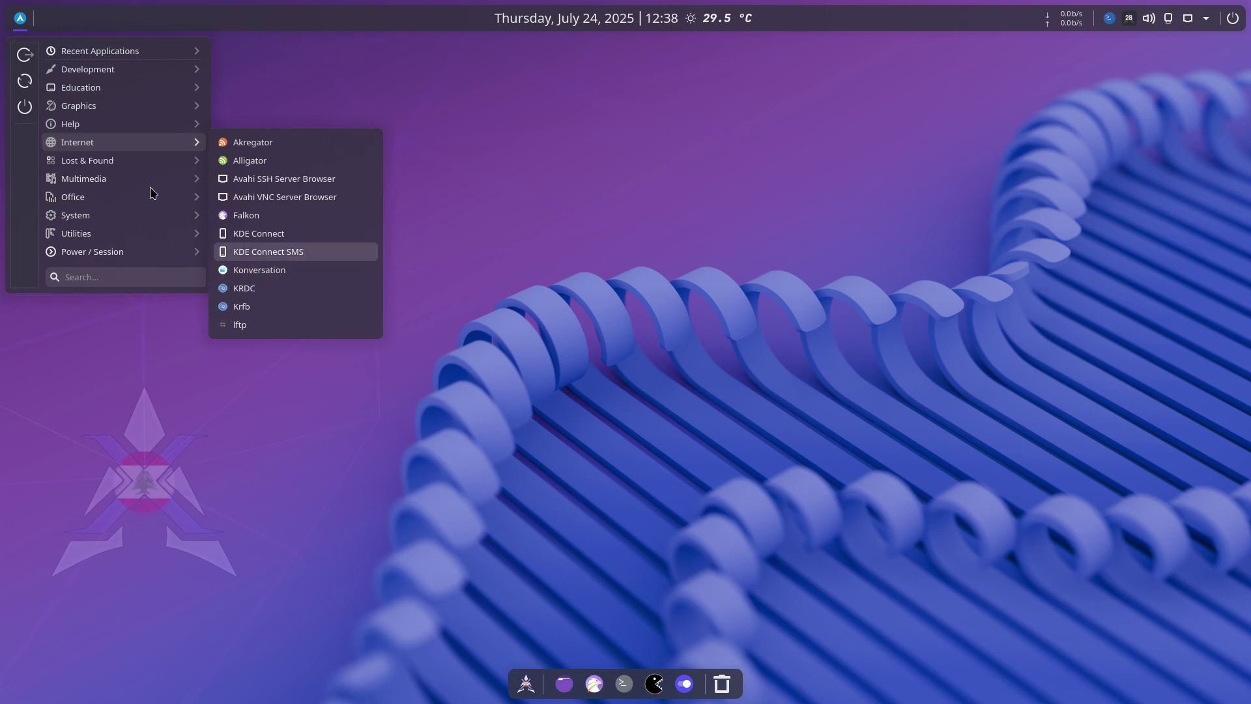
{"action": "mouse_move", "coordinate": [125, 162]}
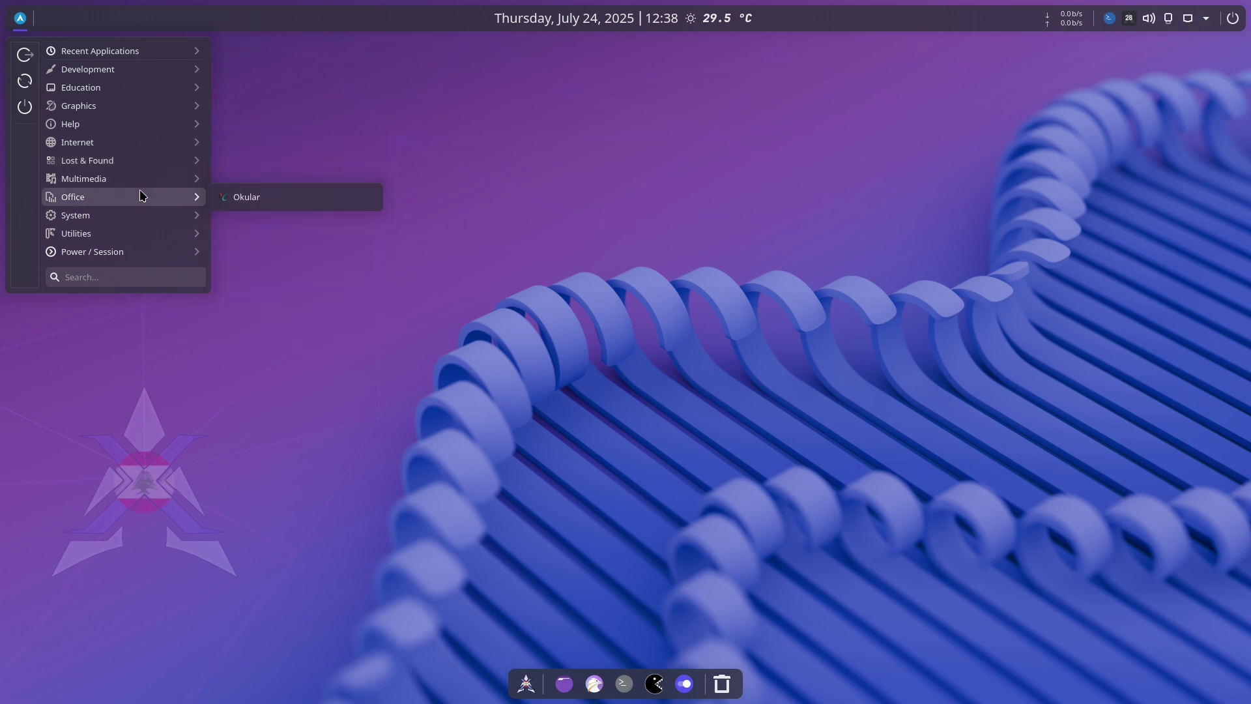
{"action": "mouse_move", "coordinate": [137, 185]}
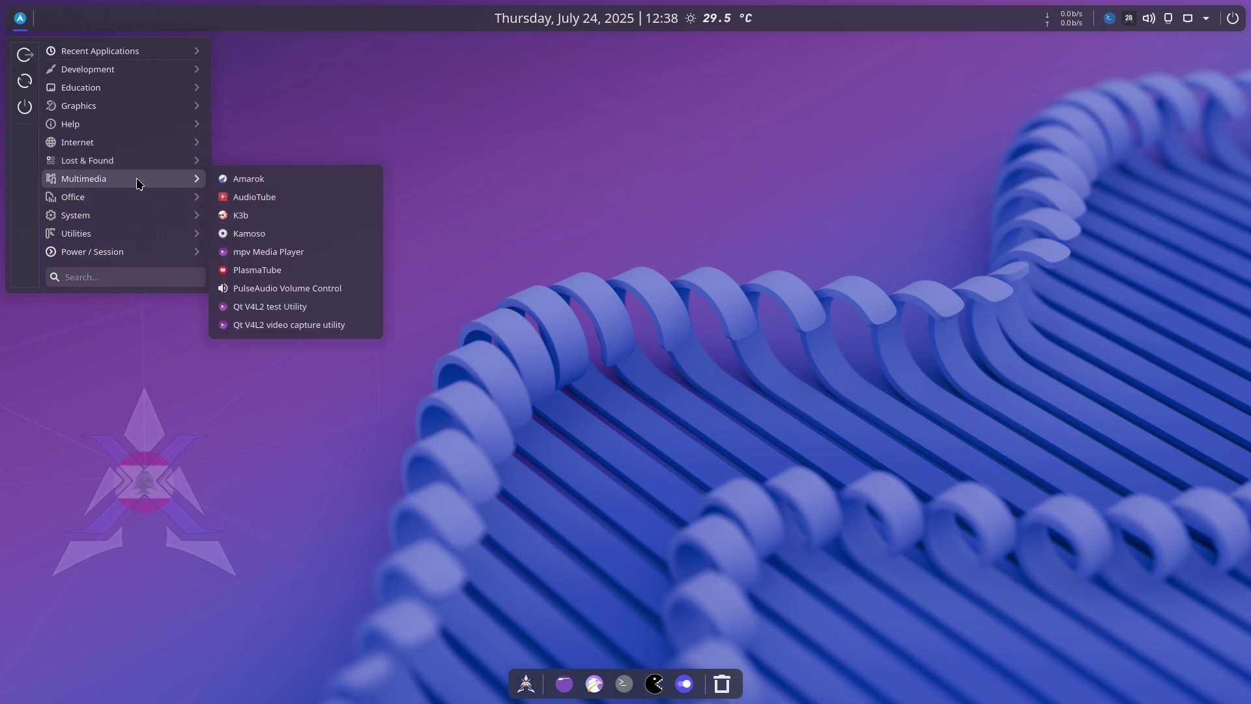
Launch Amarok, maximize it, and close it to the system tray.
{"action": "left_click", "coordinate": [263, 183]}
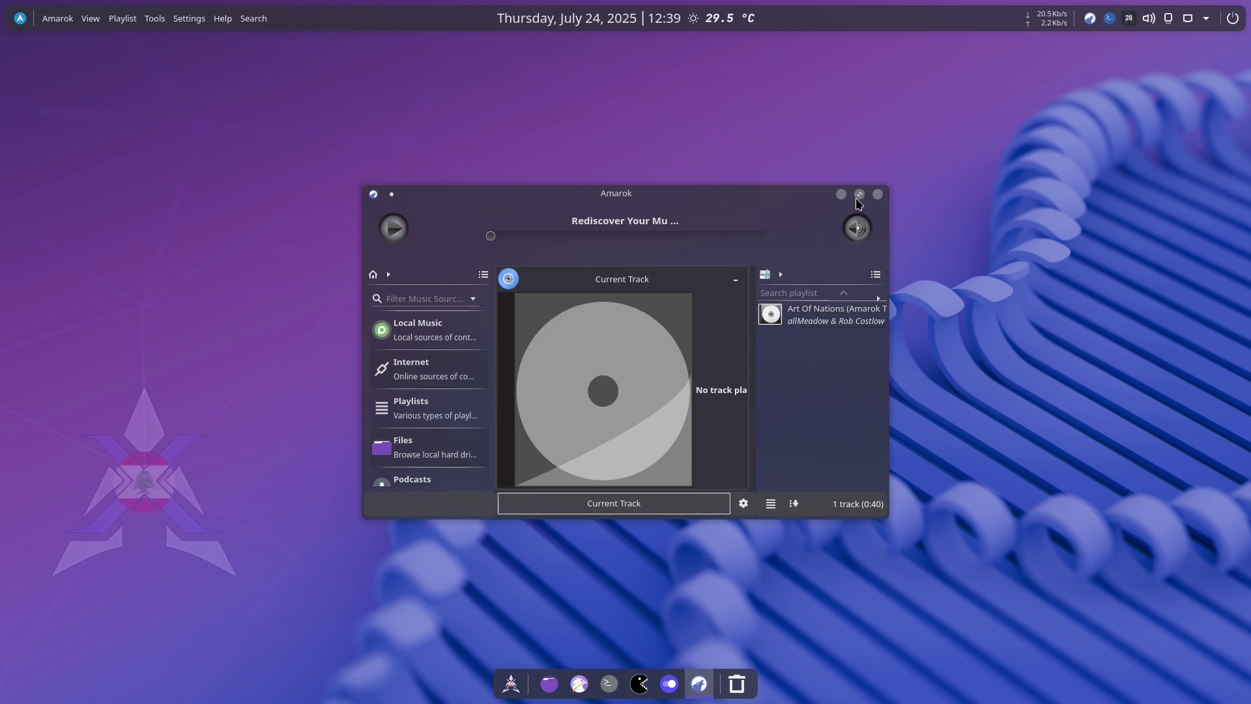
{"action": "left_click", "coordinate": [859, 194]}
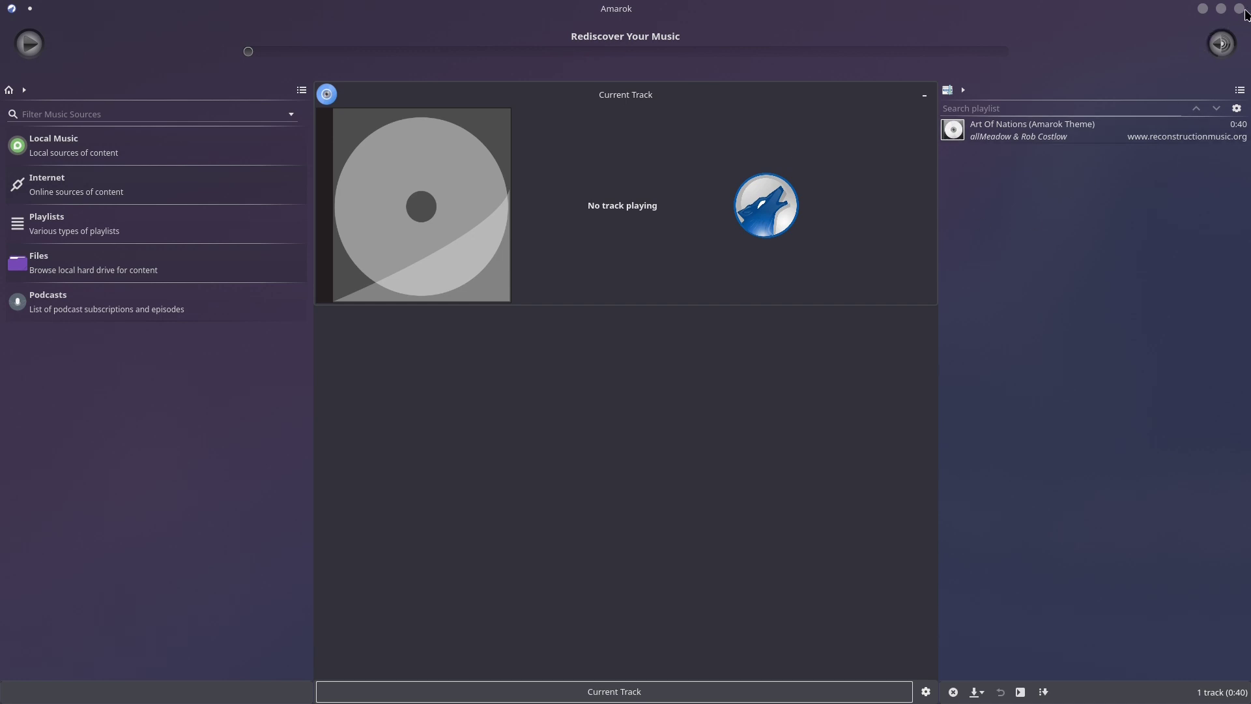
{"action": "left_click", "coordinate": [1240, 10]}
{"action": "left_click", "coordinate": [898, 382]}
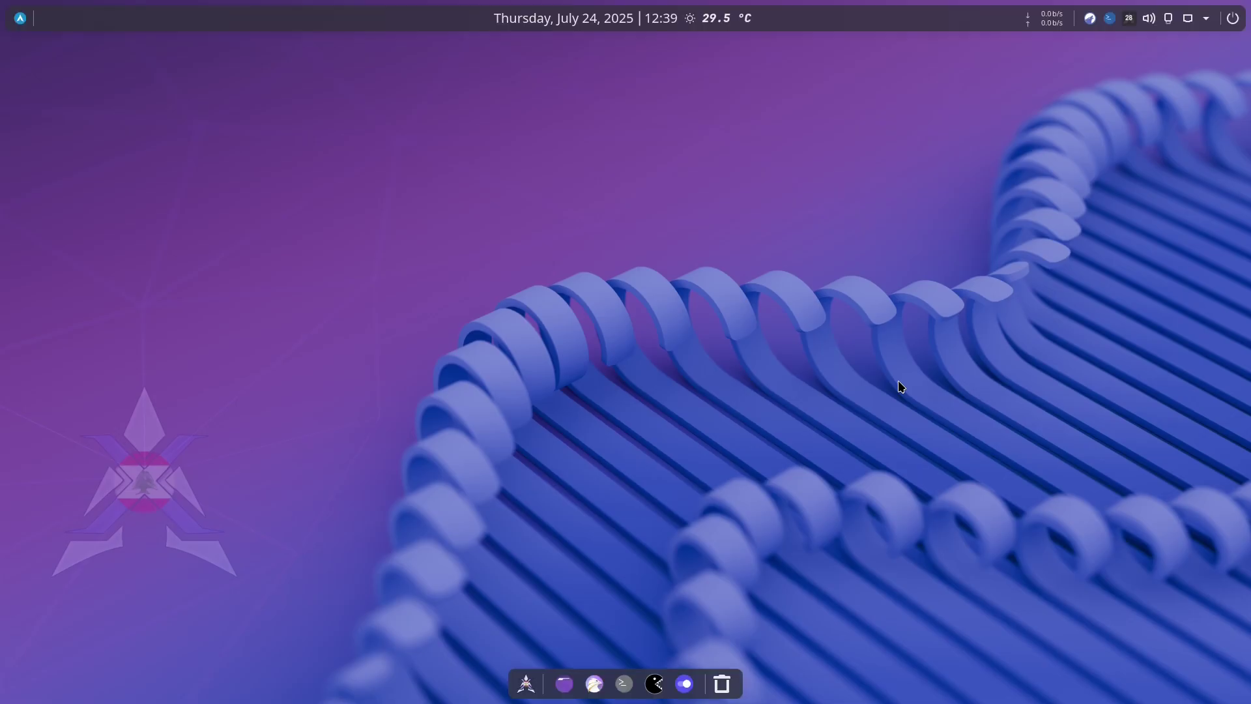
Restore Amarok, then quit it entirely from its tray icon menu.
{"action": "left_click", "coordinate": [1091, 19]}
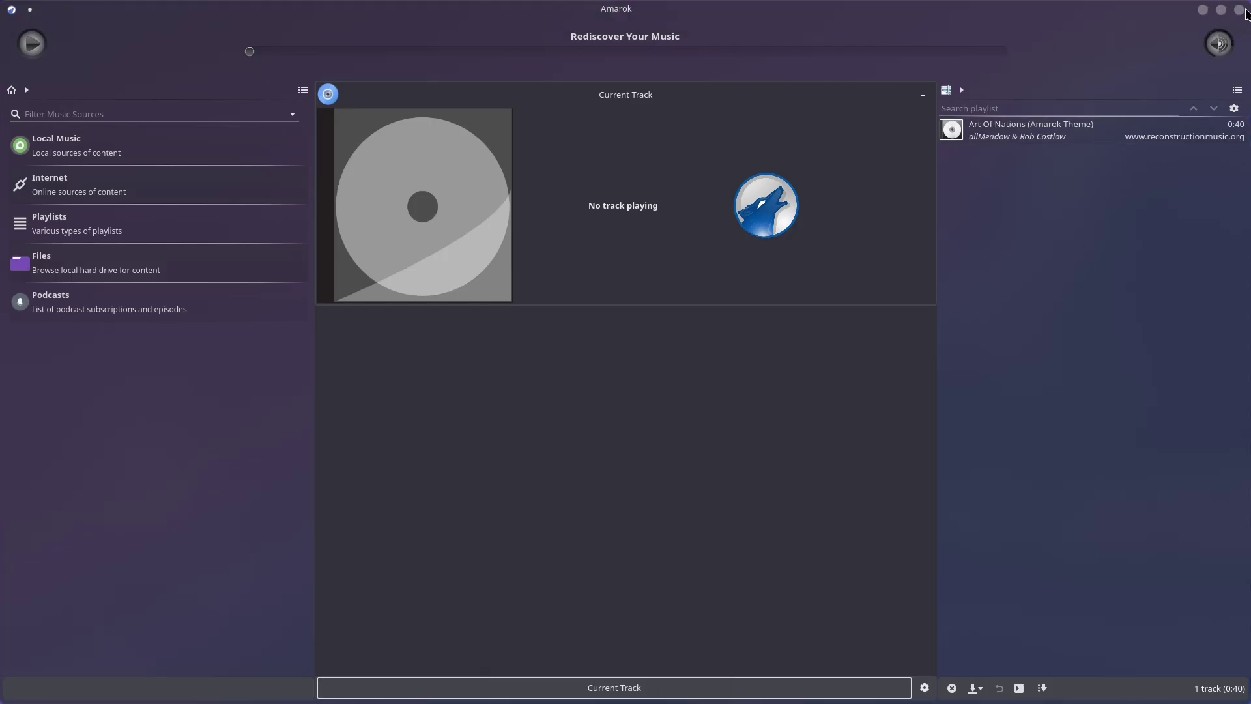
{"action": "left_click", "coordinate": [1239, 9]}
{"action": "key", "text": "Return"}
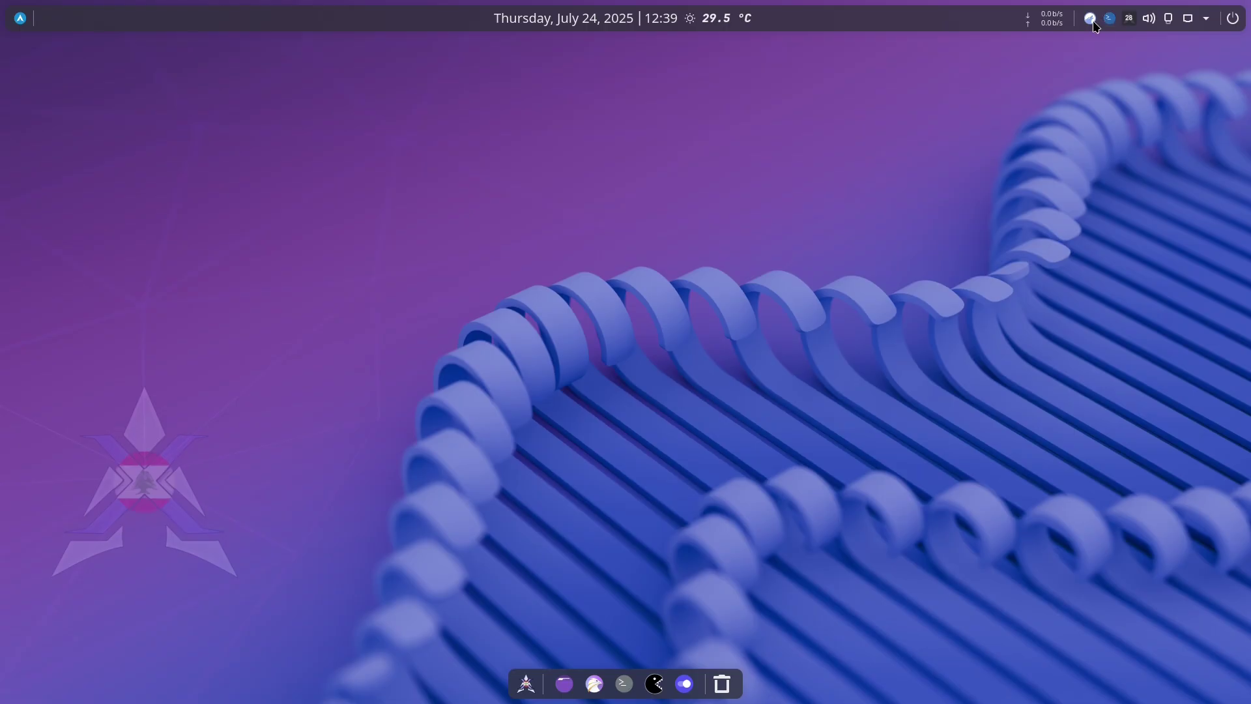
{"action": "right_click", "coordinate": [1090, 19]}
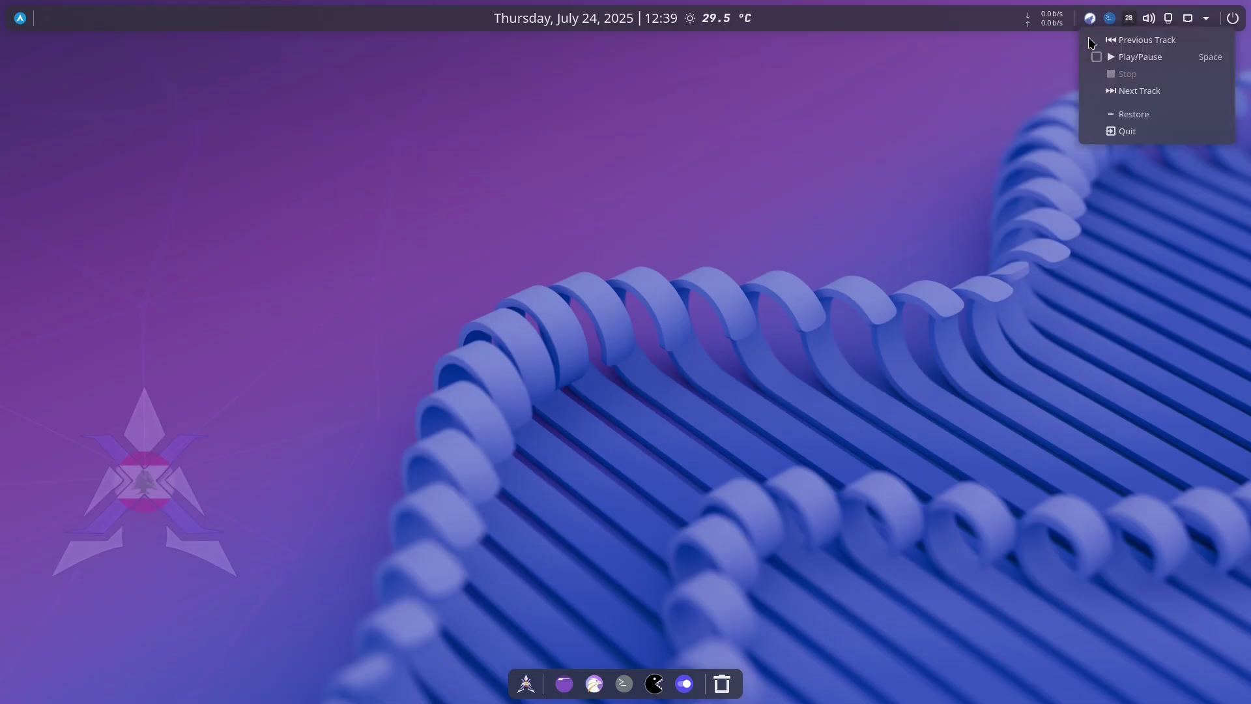
{"action": "left_click", "coordinate": [1112, 131]}
{"action": "left_click", "coordinate": [587, 370]}
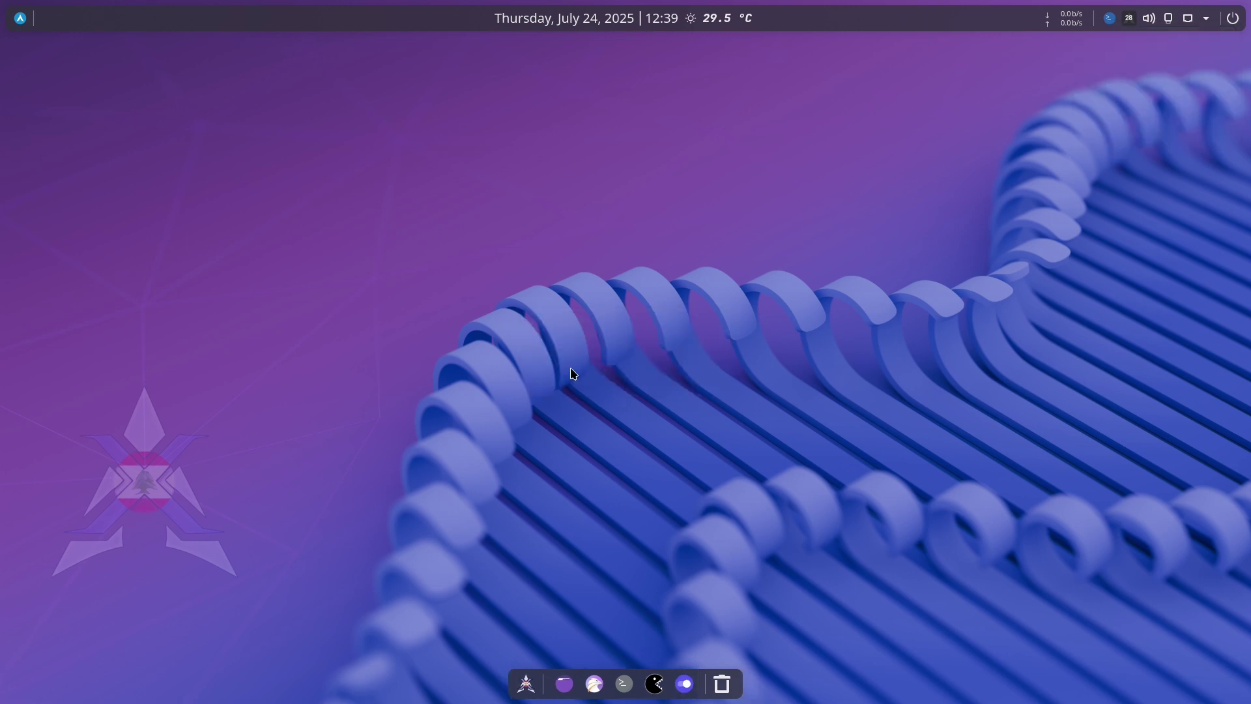
{"action": "left_click", "coordinate": [20, 17]}
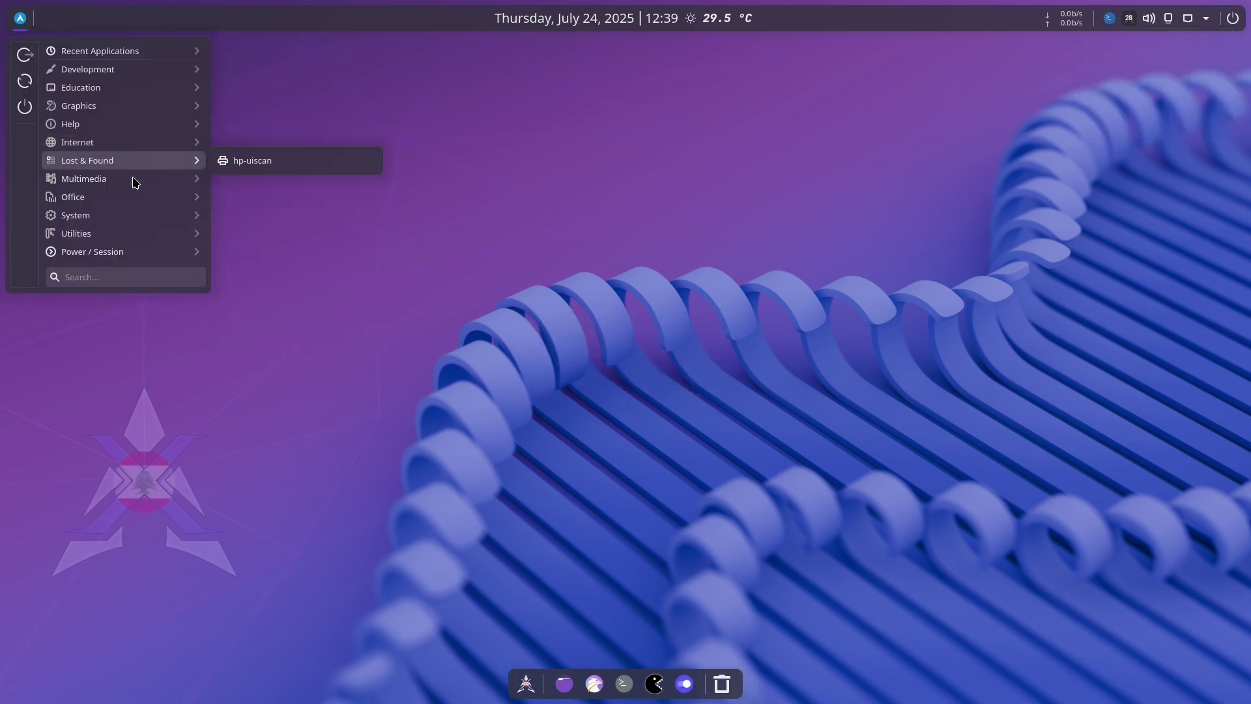
{"action": "mouse_move", "coordinate": [133, 183]}
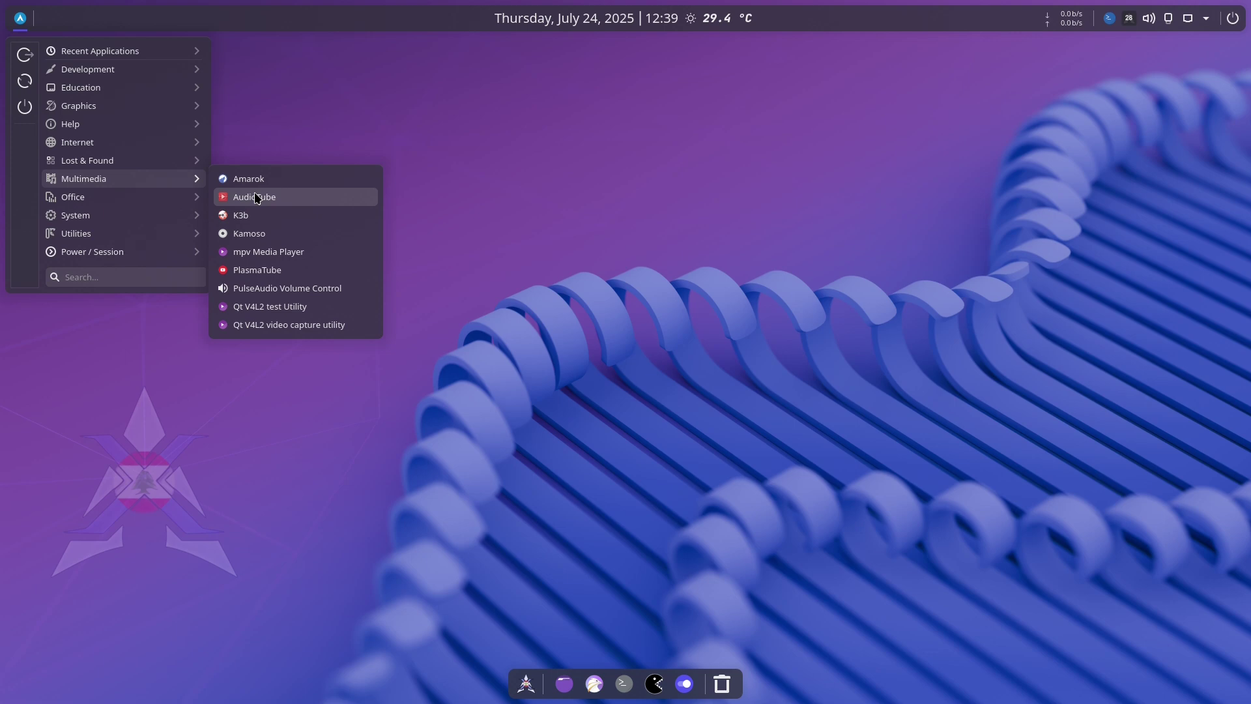
{"action": "mouse_move", "coordinate": [155, 221]}
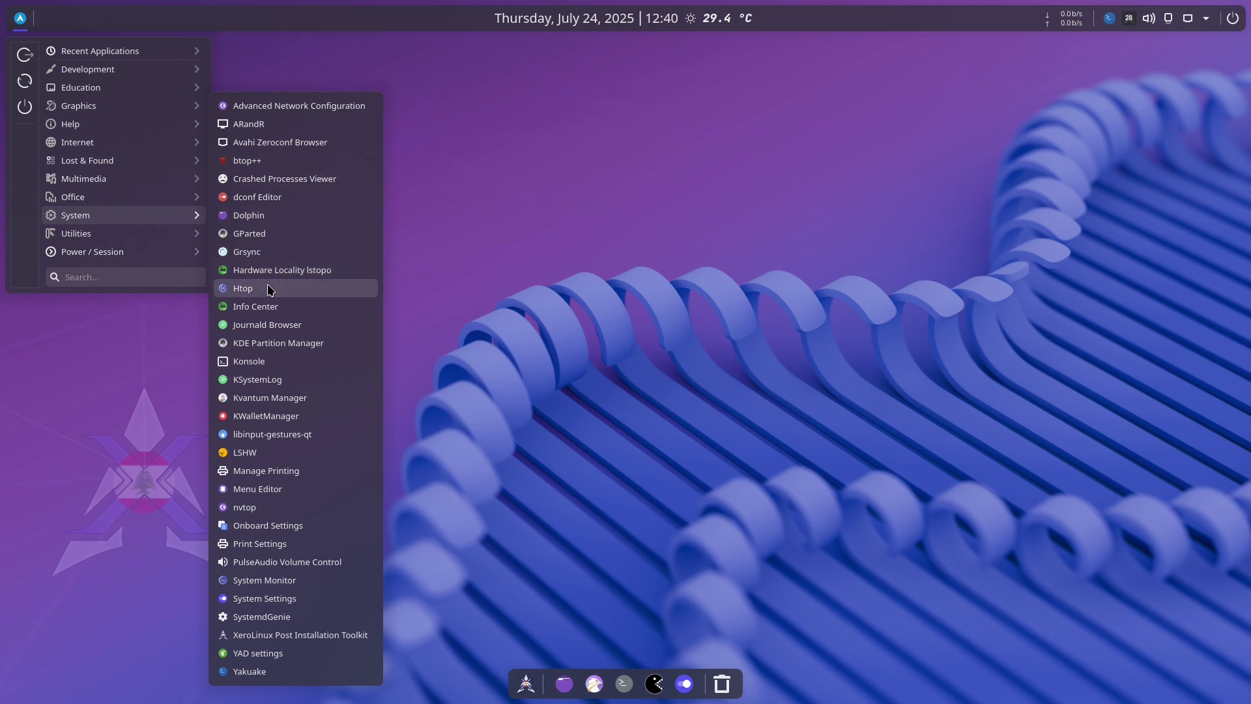
{"action": "left_click", "coordinate": [293, 162]}
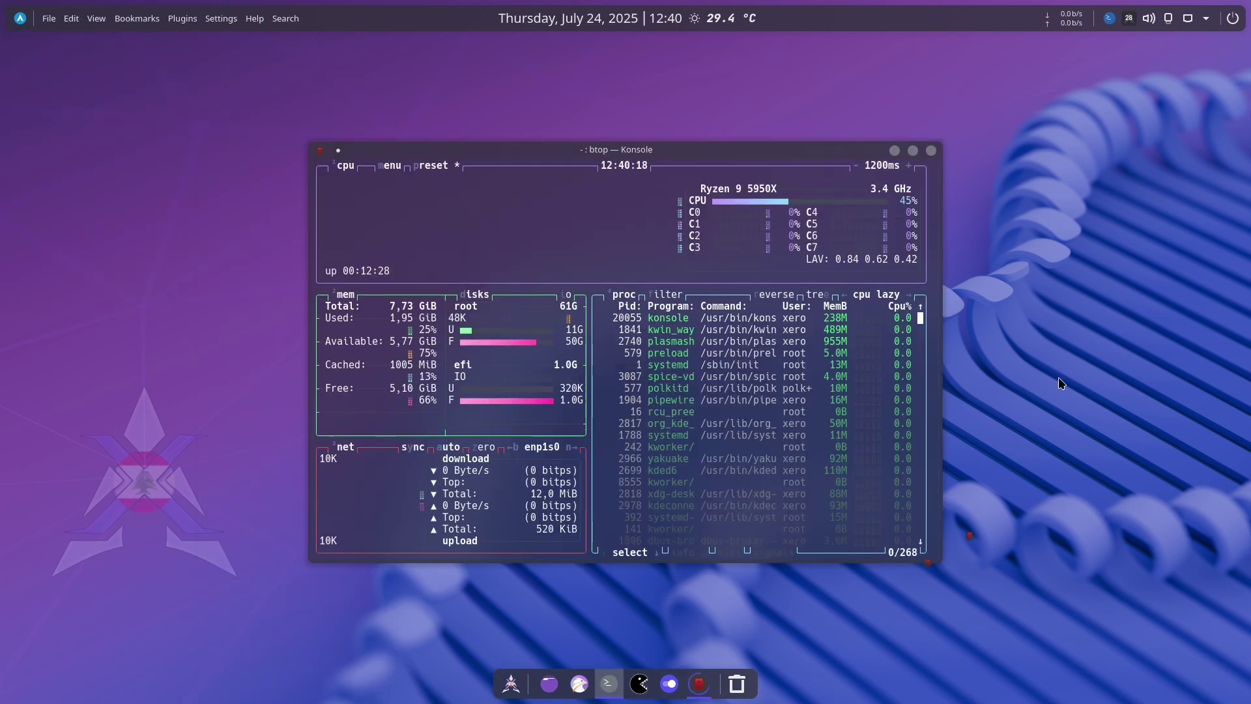
{"action": "key", "text": "q"}
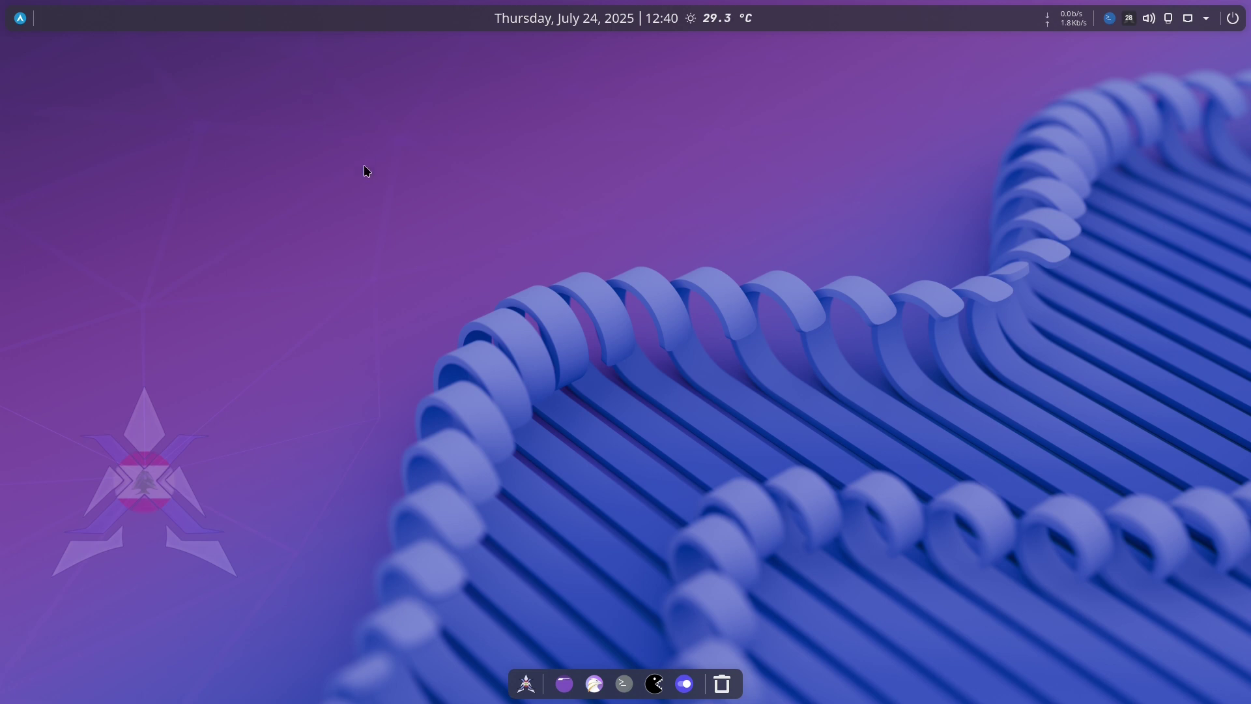
Add the Panel colorizer widget, found by searching 'pan', to the top panel and exit edit mode.
{"action": "right_click", "coordinate": [341, 18]}
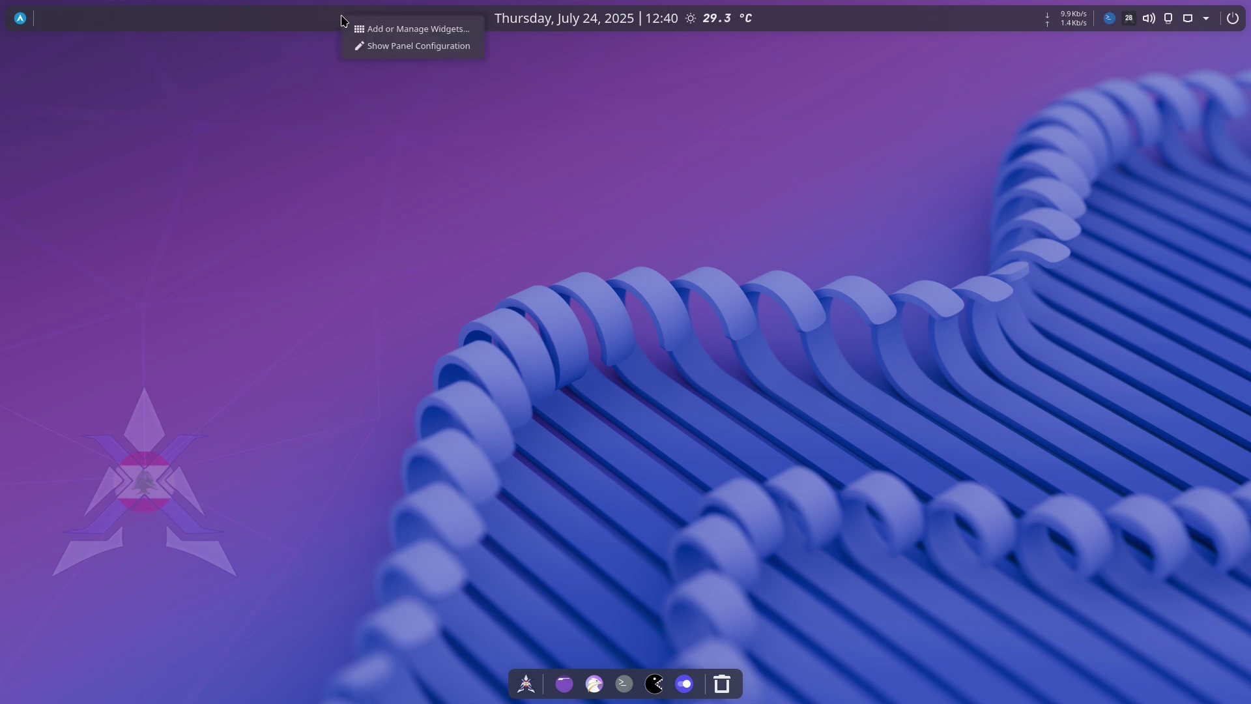
{"action": "left_click", "coordinate": [388, 34]}
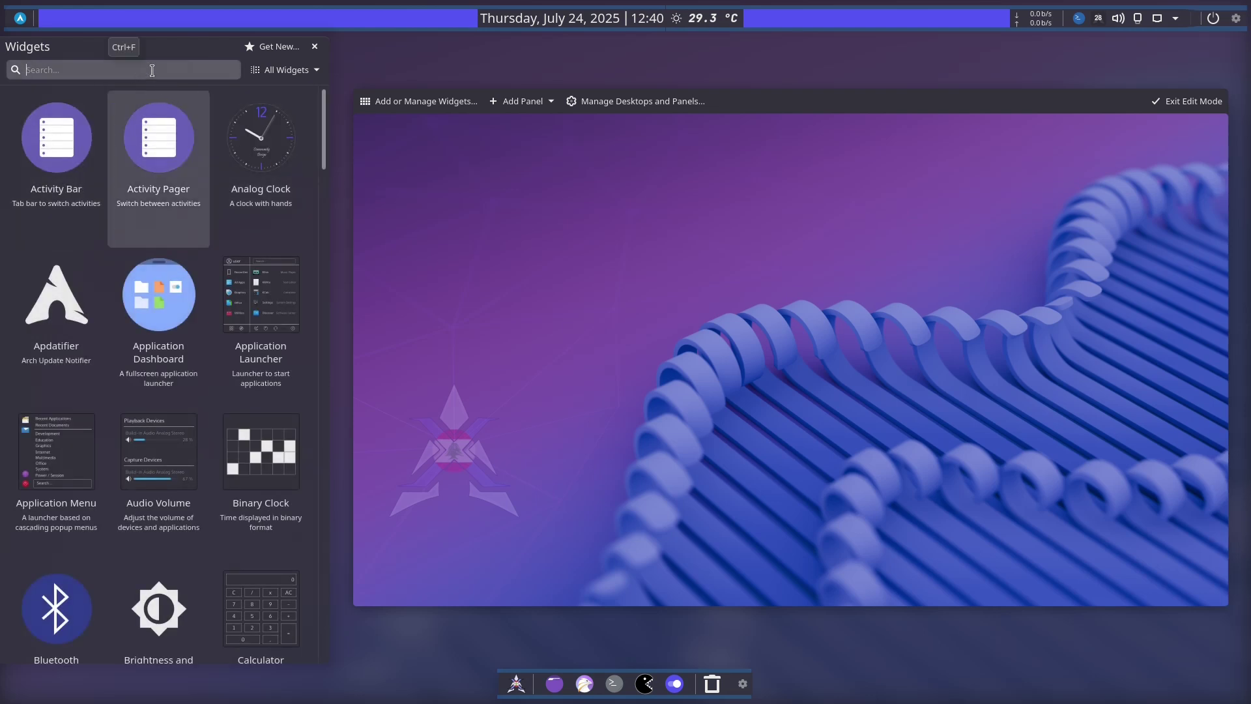
{"action": "type", "text": "pan"}
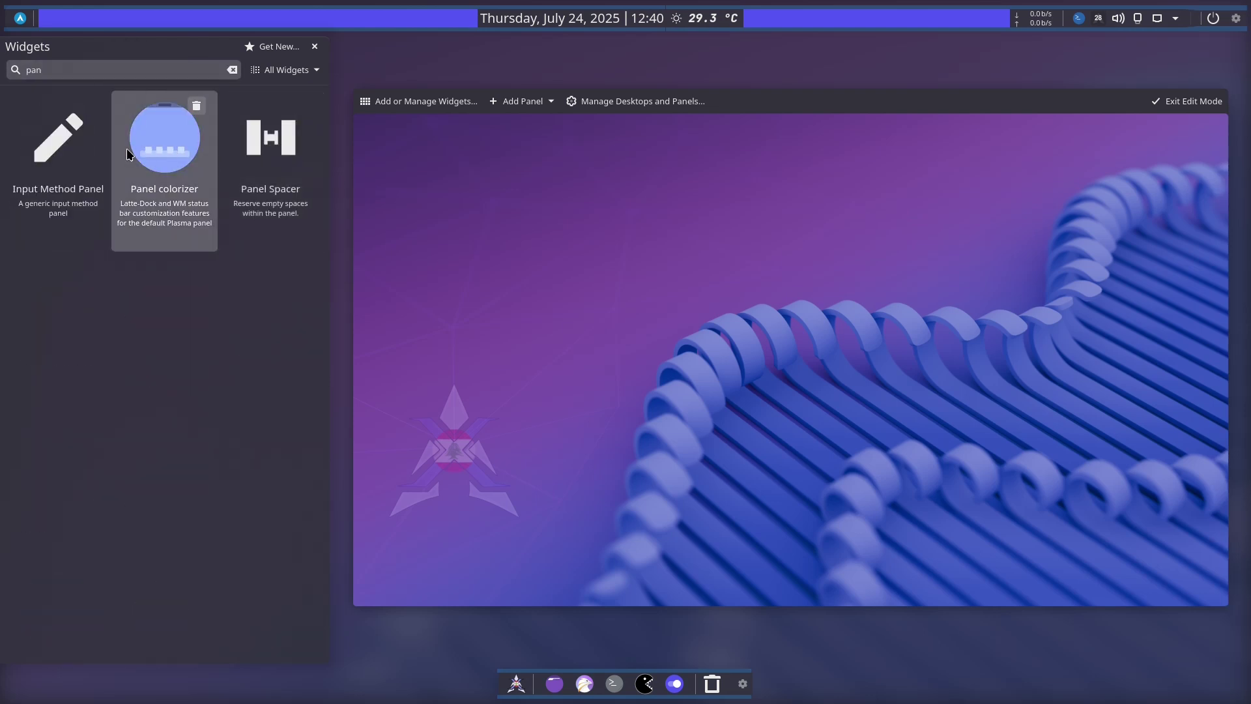
{"action": "left_click_drag", "start_coordinate": [128, 151], "coordinate": [1192, 26]}
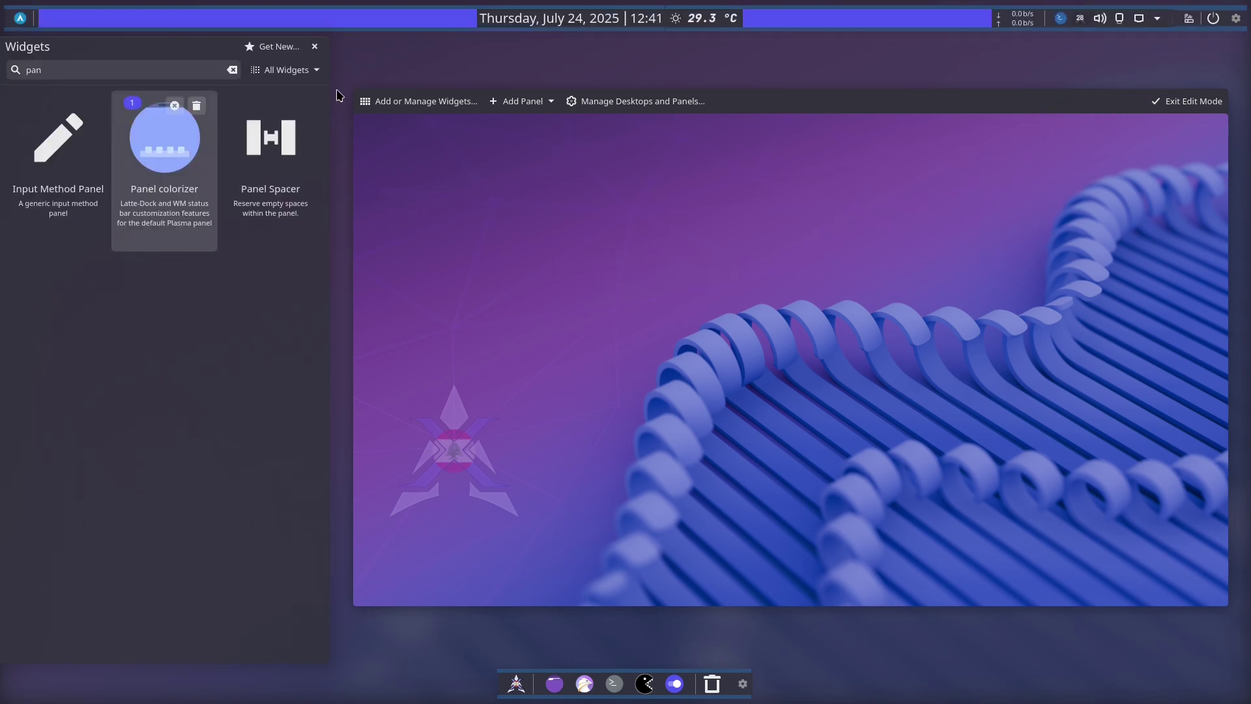
{"action": "left_click", "coordinate": [314, 49]}
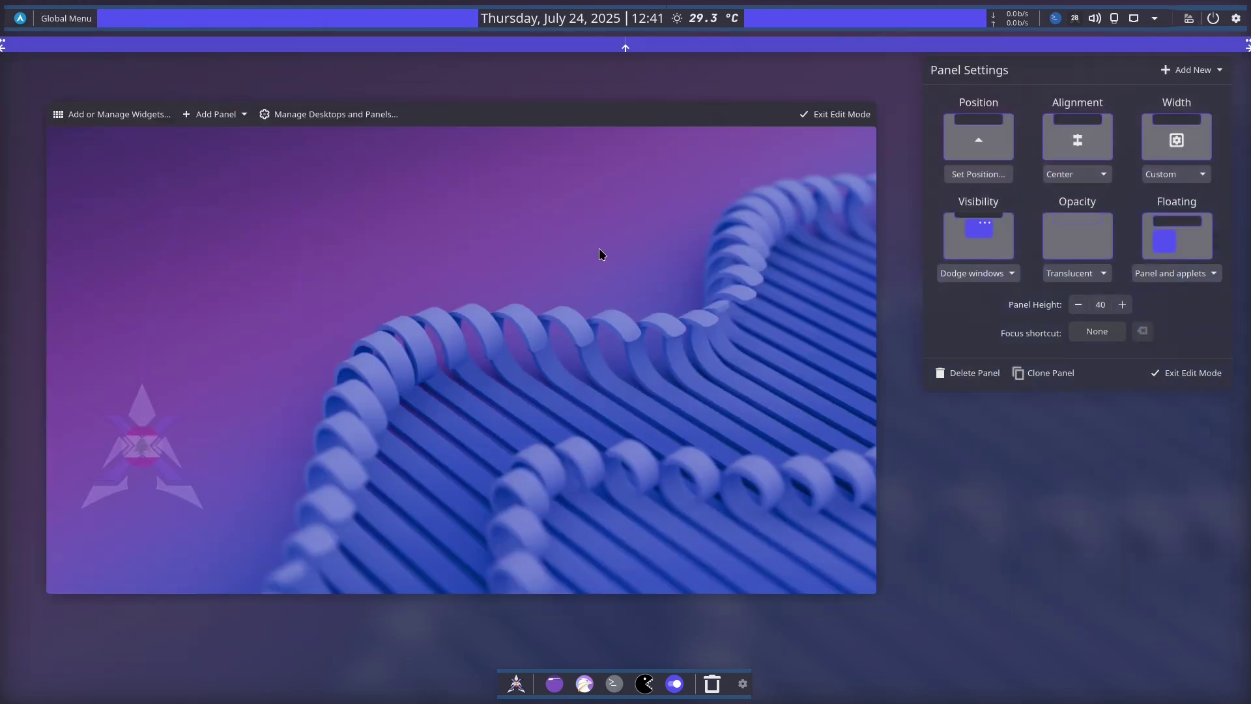
{"action": "left_click", "coordinate": [847, 116]}
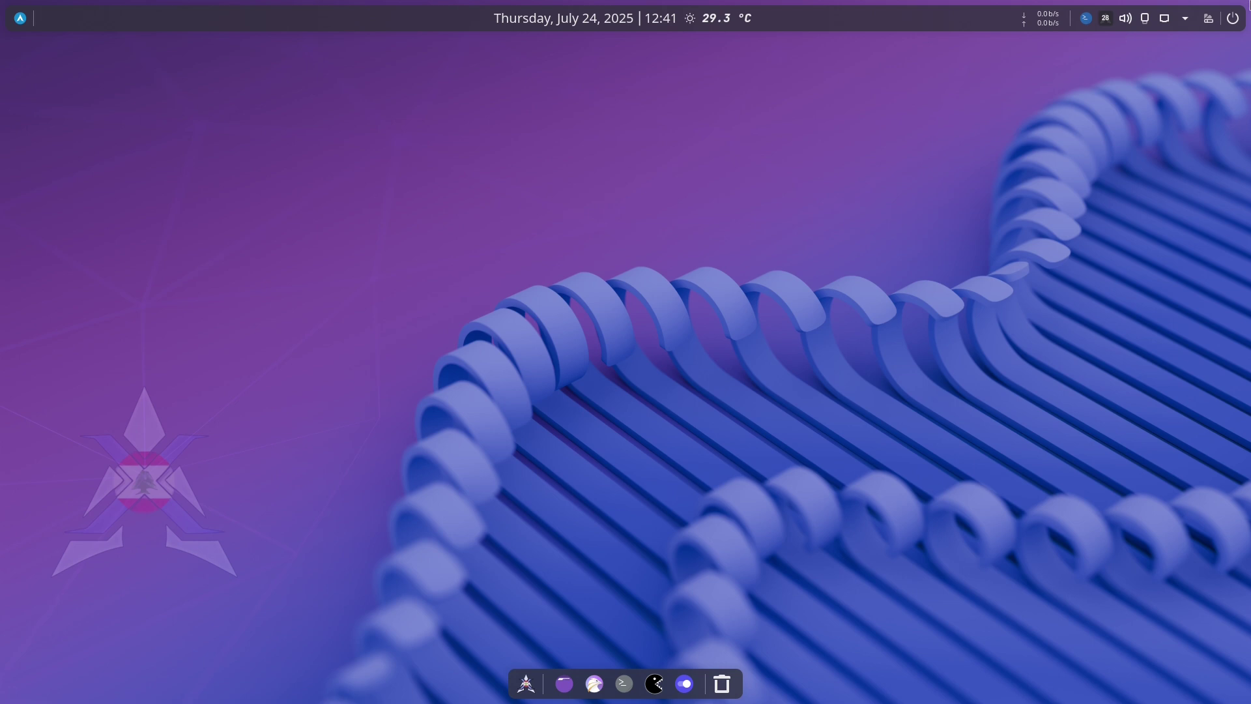
Open the Panel colorizer settings and browse its preset list.
{"action": "right_click", "coordinate": [1209, 25]}
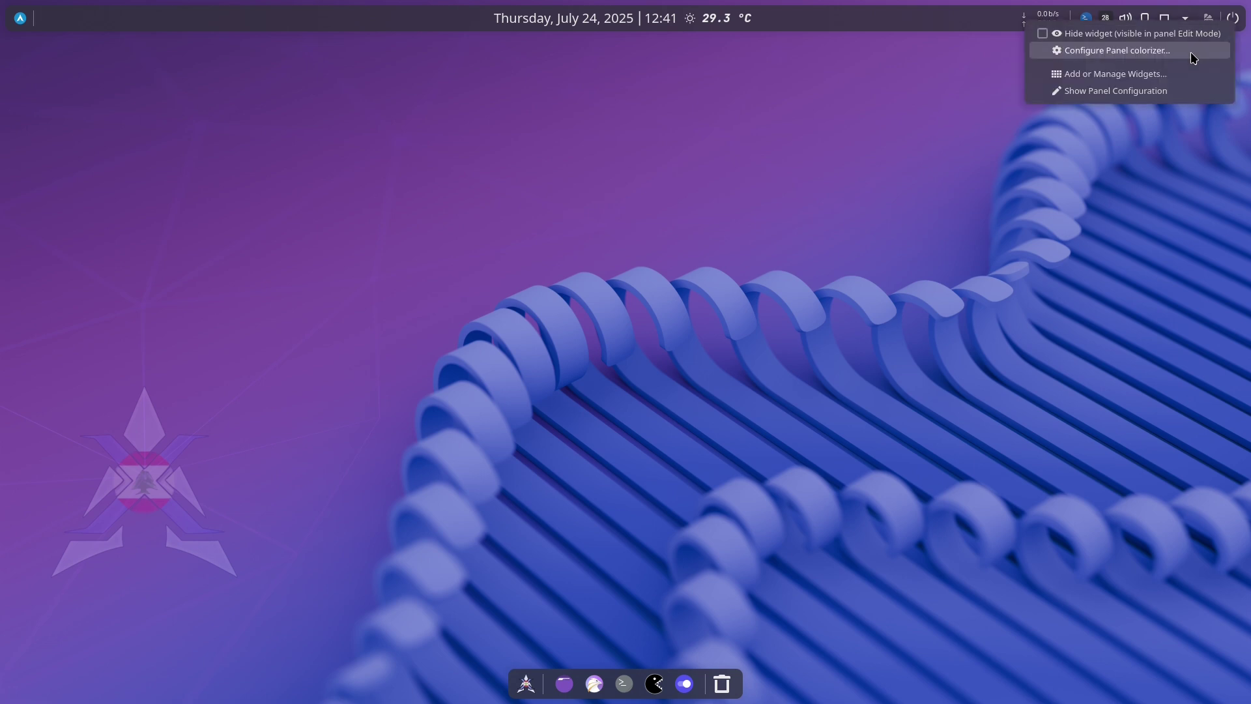
{"action": "left_click", "coordinate": [1190, 53]}
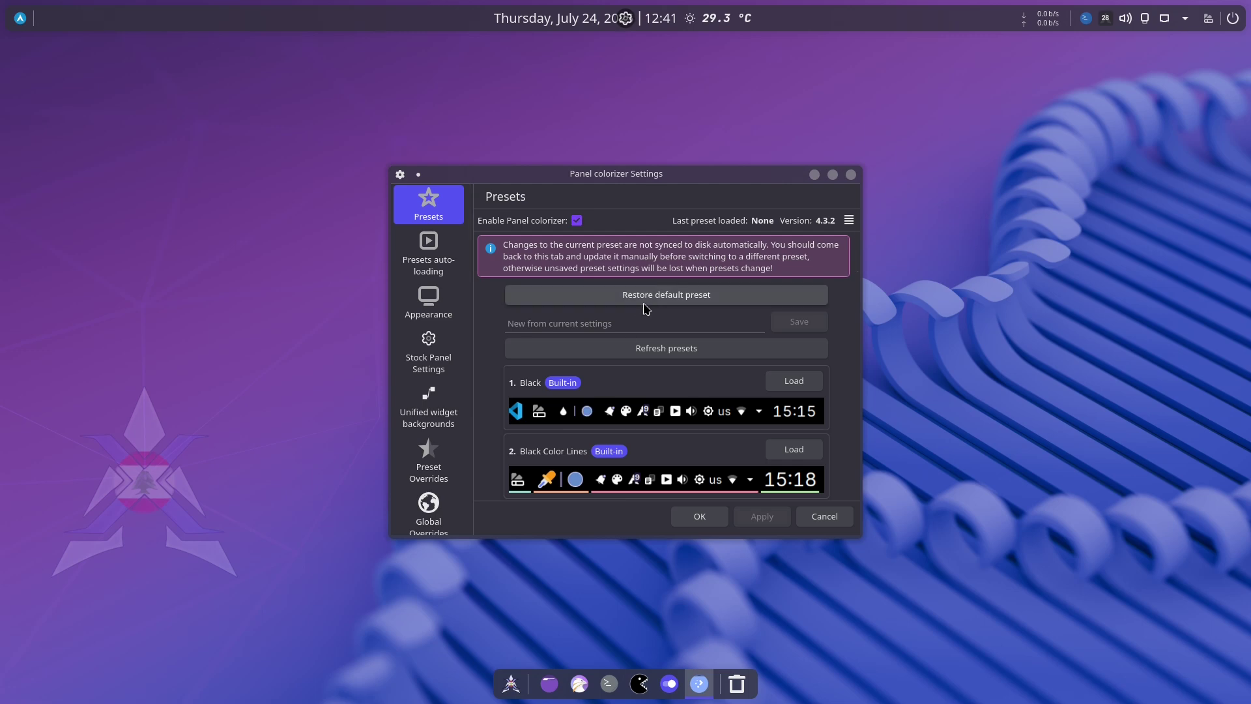
{"action": "scroll", "coordinate": [664, 319], "scroll_direction": "down", "scroll_amount": 10}
{"action": "scroll", "coordinate": [664, 319], "scroll_direction": "up", "scroll_amount": 12}
{"action": "scroll", "coordinate": [662, 318], "scroll_direction": "down", "scroll_amount": 10}
{"action": "scroll", "coordinate": [665, 323], "scroll_direction": "down", "scroll_amount": 3}
{"action": "scroll", "coordinate": [766, 326], "scroll_direction": "up", "scroll_amount": 1}
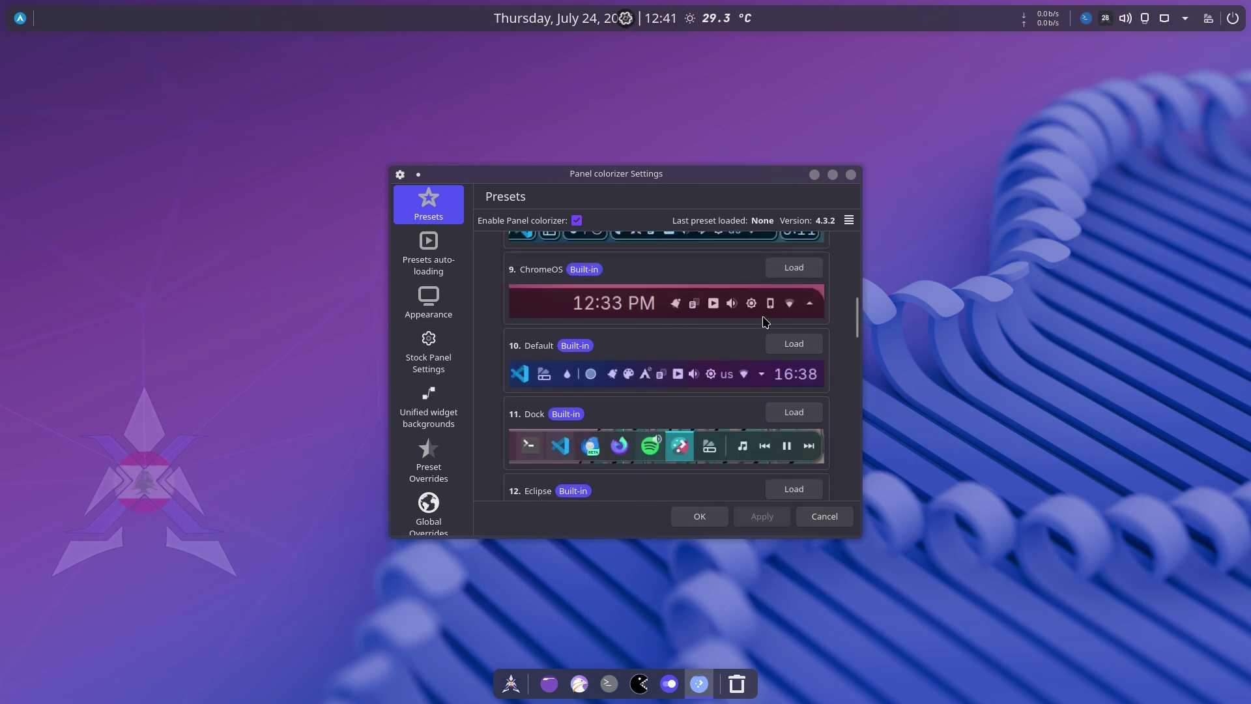
Load and apply the ChromeOS, Default, then Transparent presets to the top panel.
{"action": "left_click", "coordinate": [794, 267]}
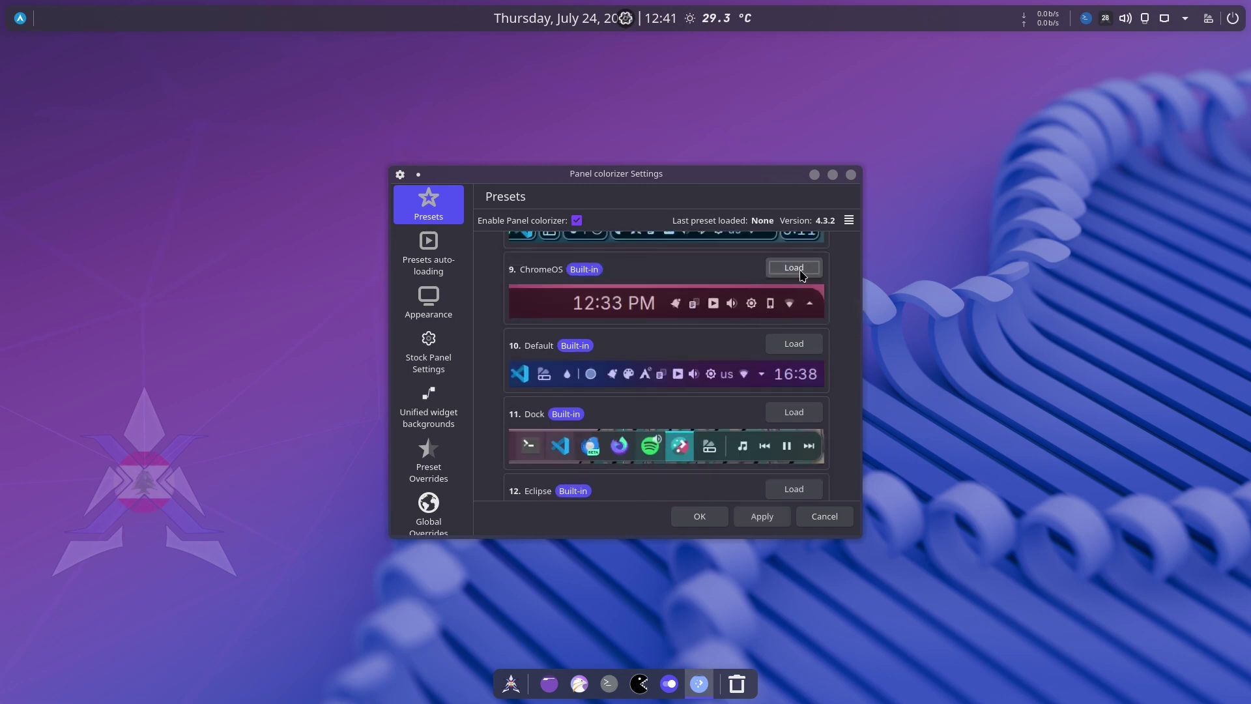
{"action": "left_click", "coordinate": [765, 516]}
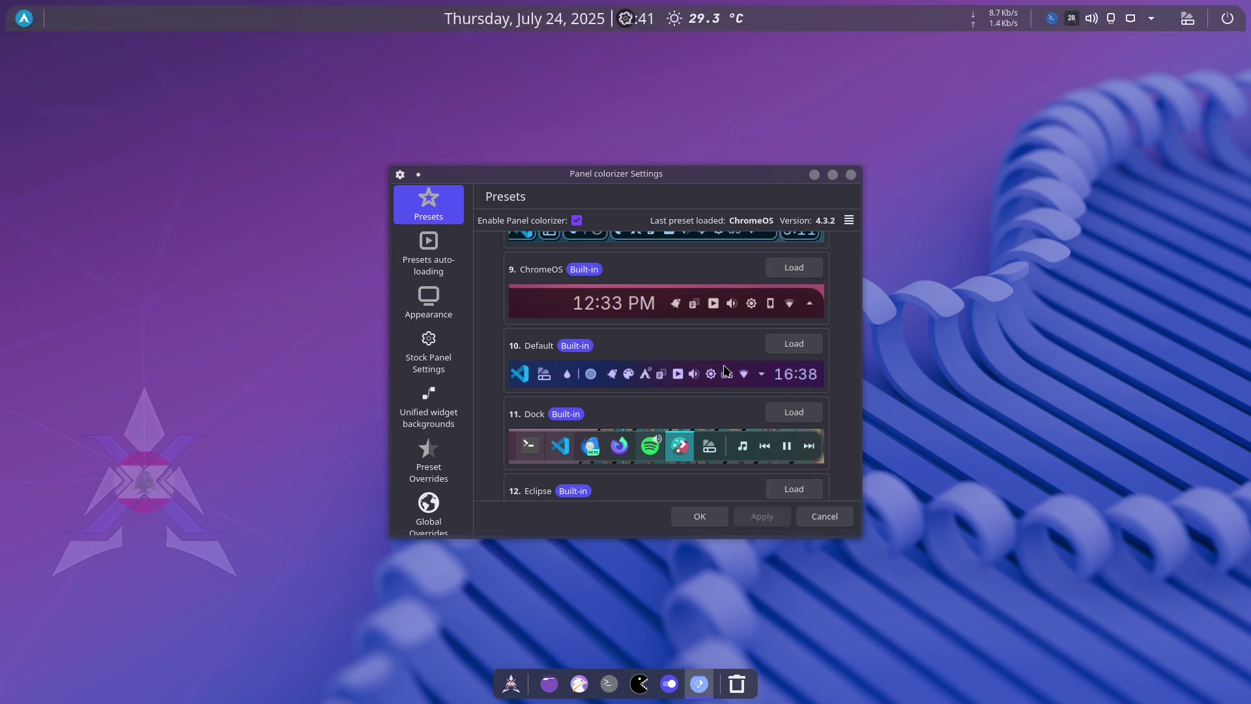
{"action": "left_click", "coordinate": [801, 347]}
{"action": "left_click", "coordinate": [768, 515]}
{"action": "scroll", "coordinate": [747, 433], "scroll_direction": "down", "scroll_amount": 3}
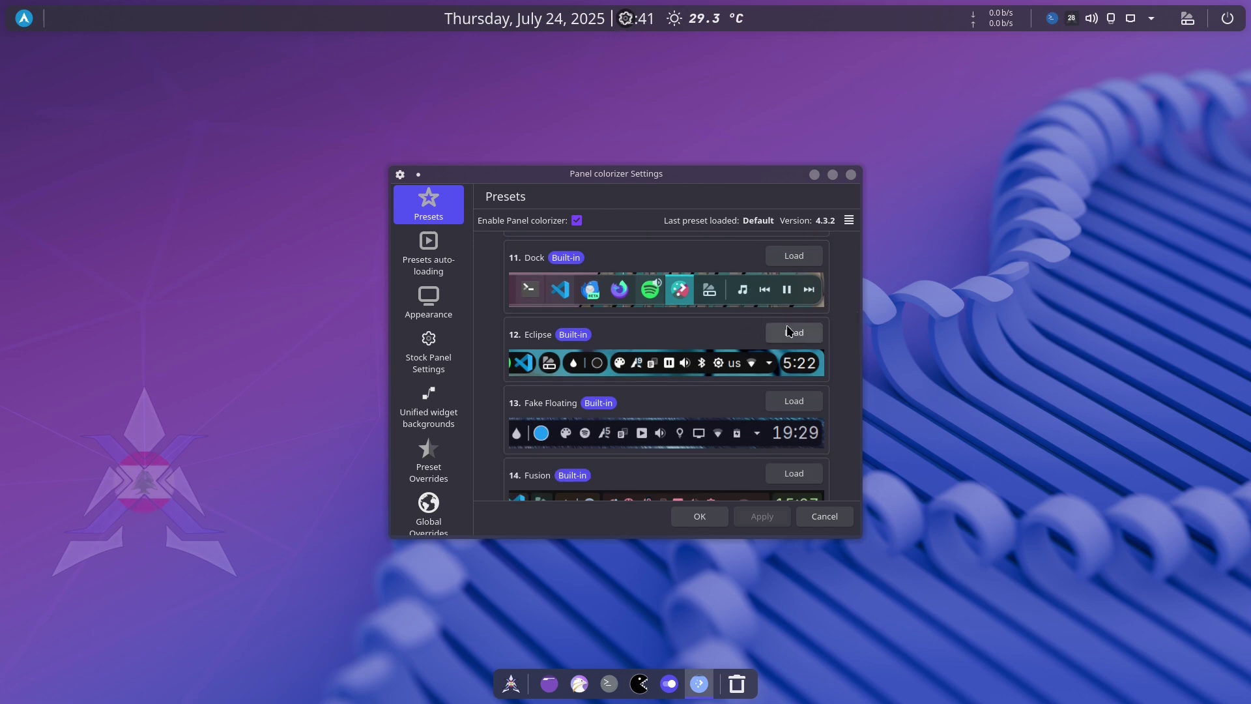
{"action": "left_click", "coordinate": [798, 258]}
{"action": "scroll", "coordinate": [781, 430], "scroll_direction": "down", "scroll_amount": 10}
{"action": "scroll", "coordinate": [782, 430], "scroll_direction": "down", "scroll_amount": 10}
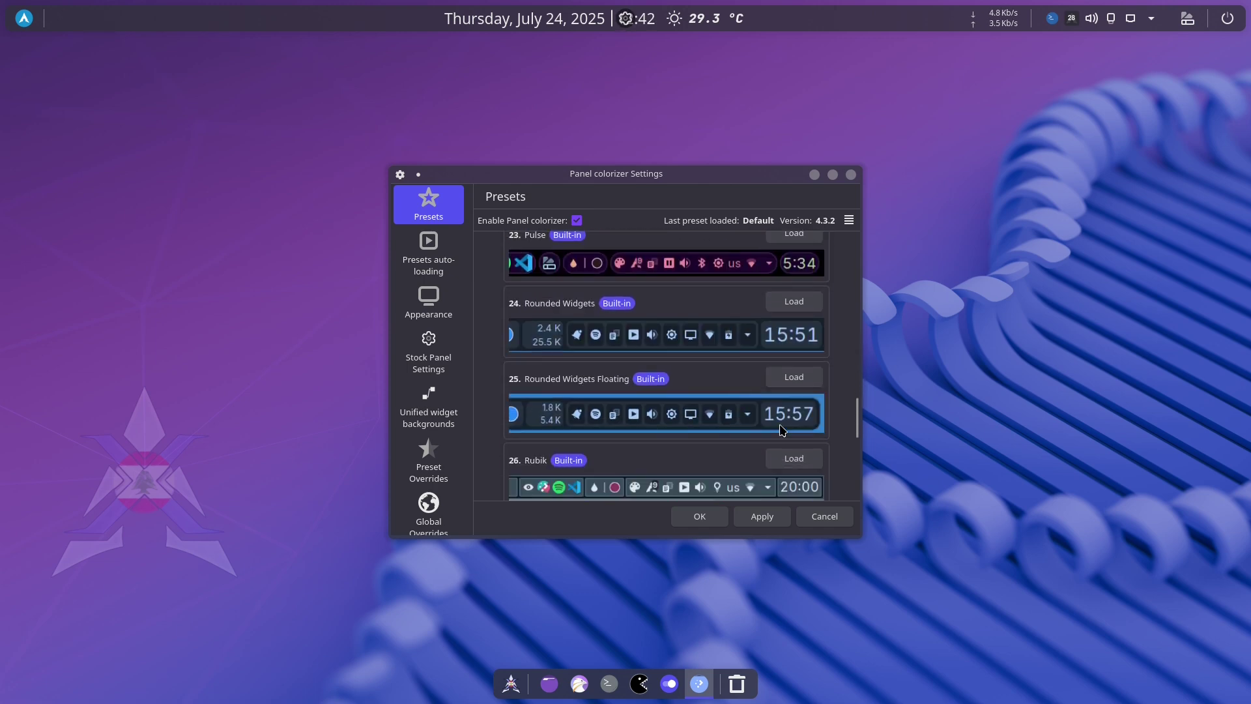
{"action": "scroll", "coordinate": [782, 430], "scroll_direction": "down", "scroll_amount": 3}
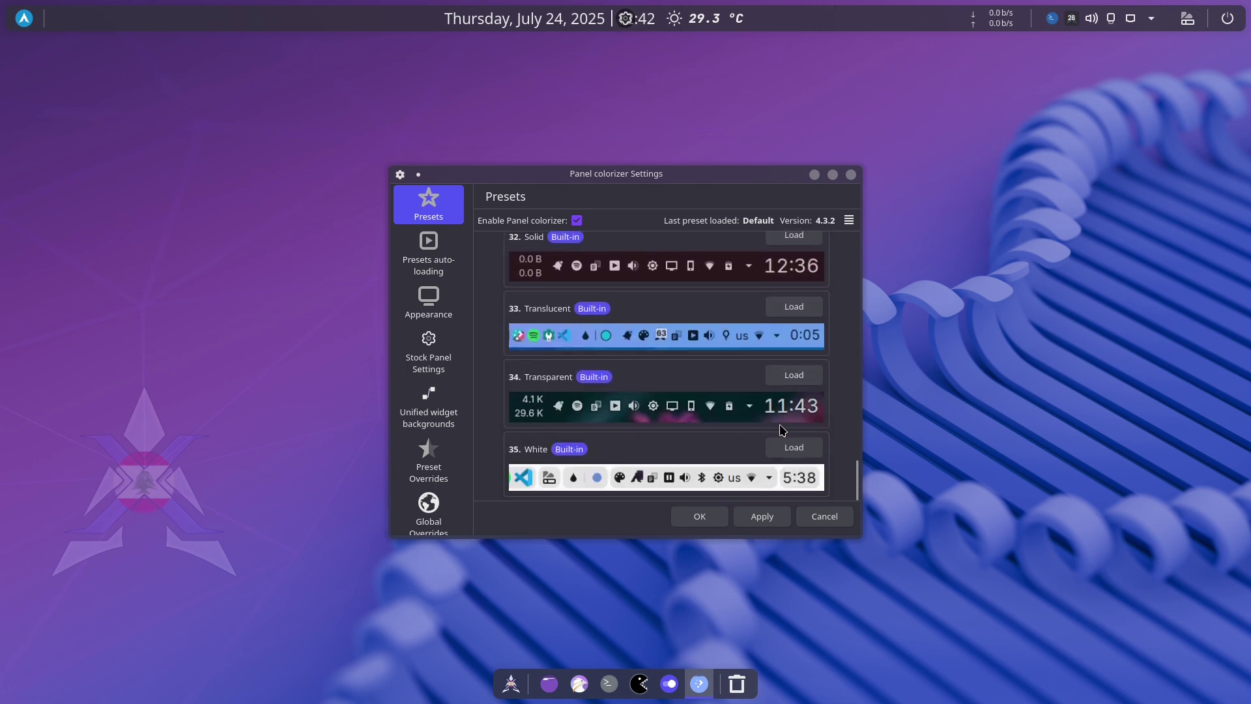
{"action": "left_click", "coordinate": [802, 380]}
{"action": "left_click", "coordinate": [764, 515]}
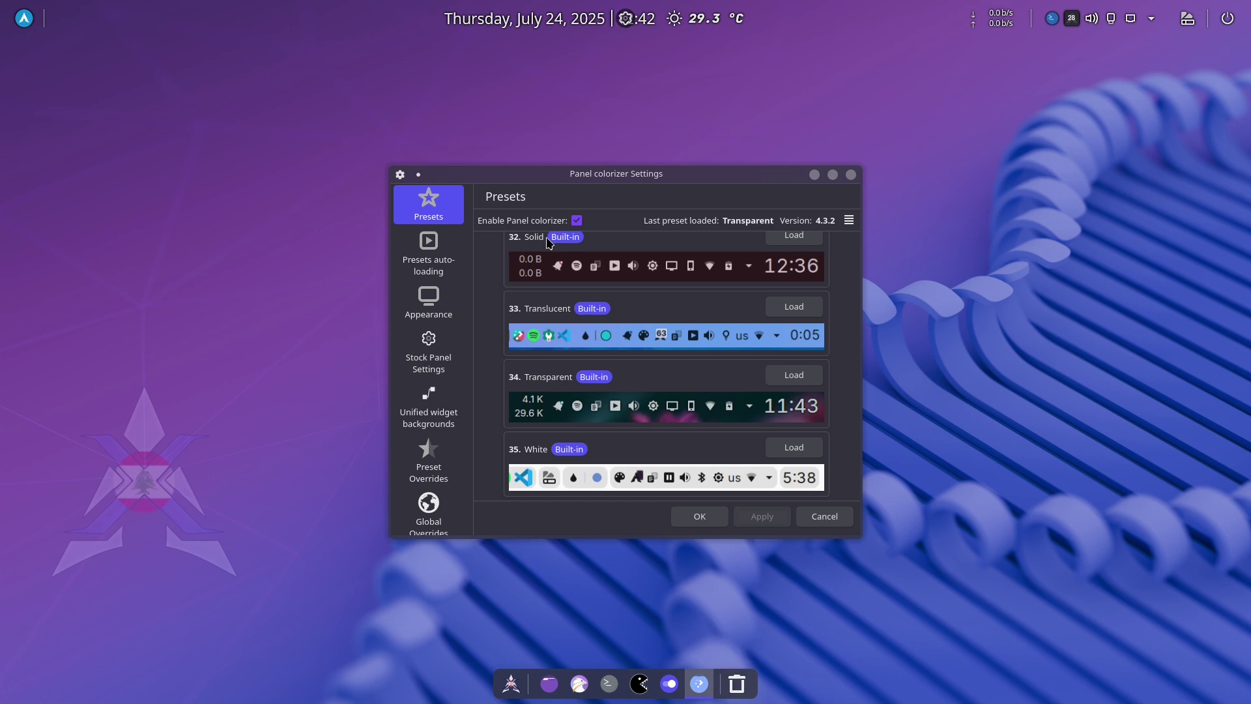
Glance at the project links, close the settings, and toggle the panel's dark background off and on.
{"action": "left_click", "coordinate": [851, 221]}
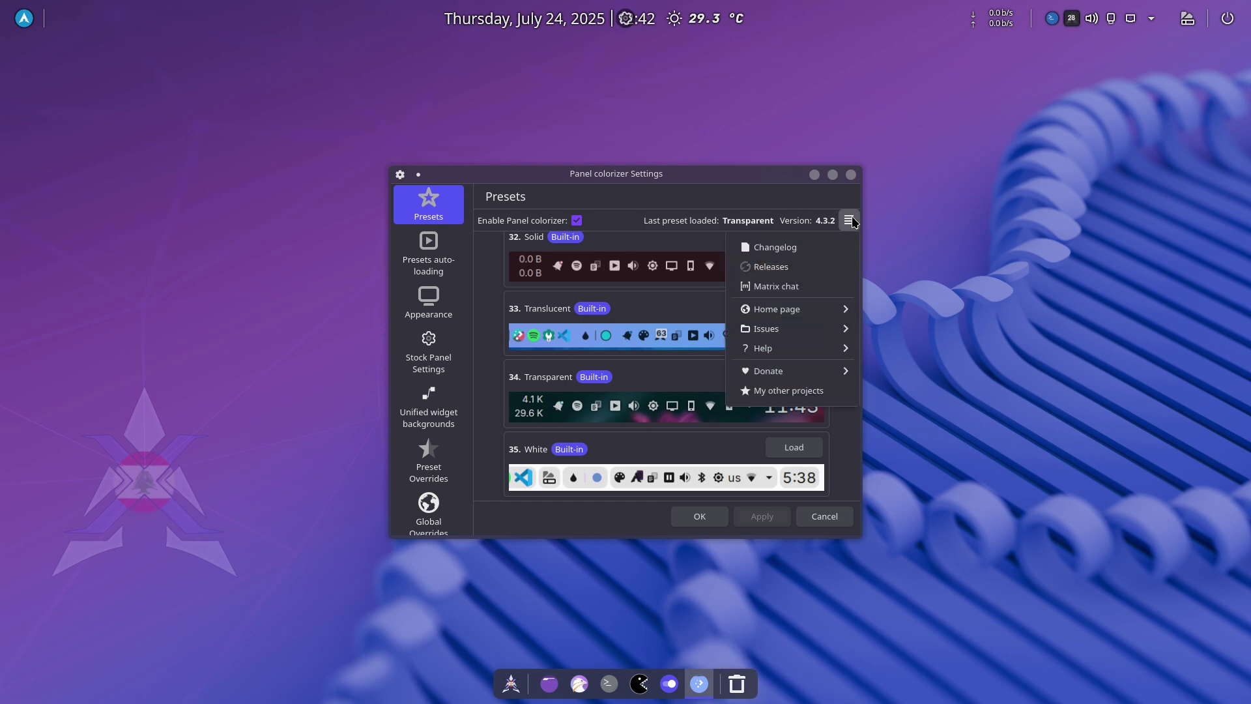
{"action": "left_click", "coordinate": [700, 189]}
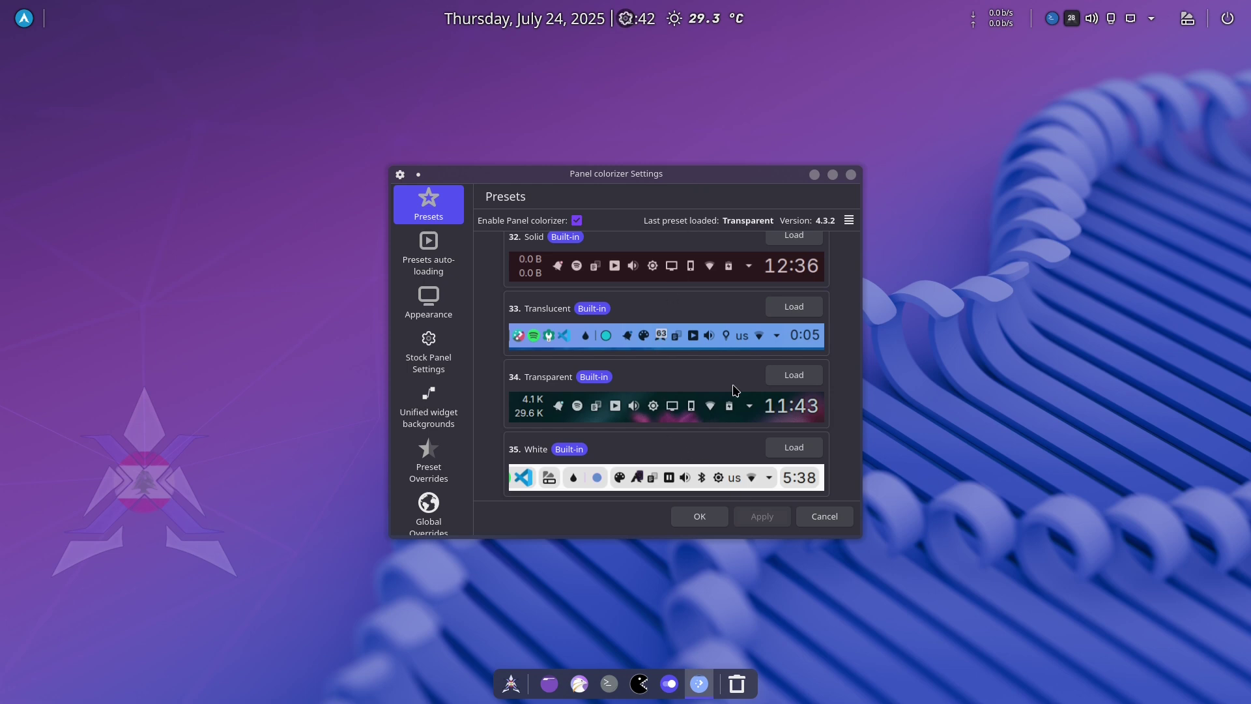
{"action": "left_click", "coordinate": [851, 174]}
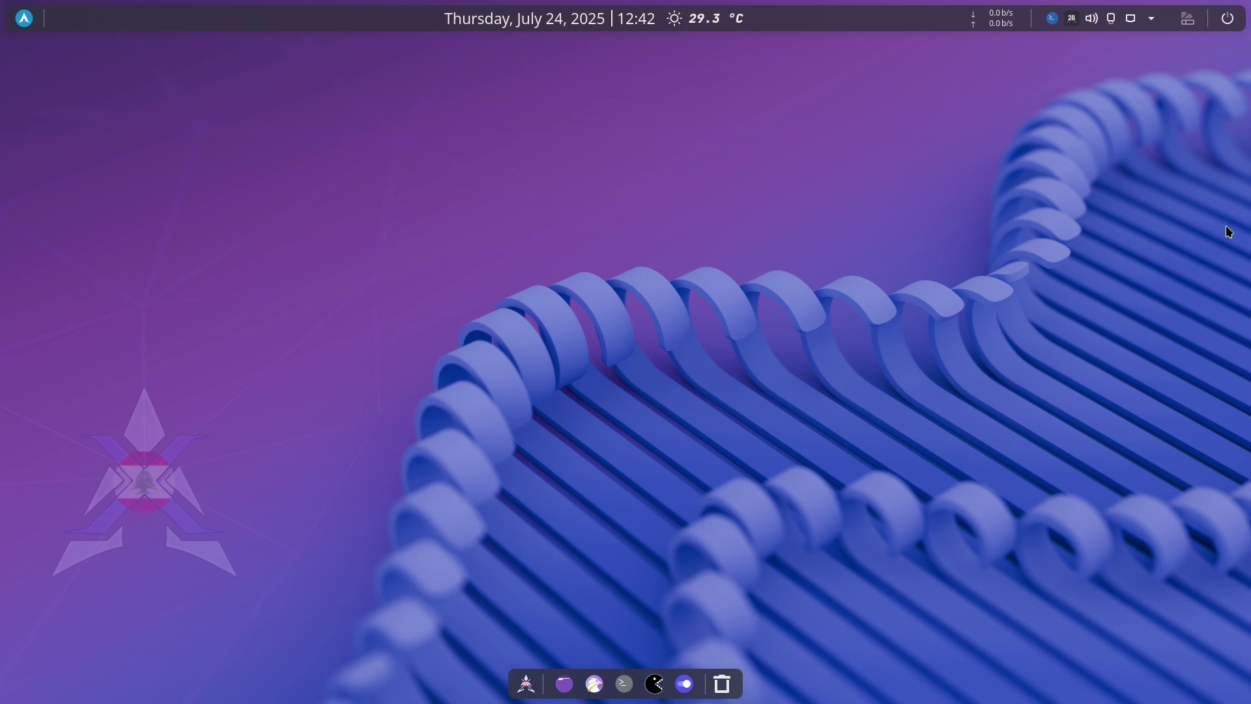
{"action": "left_click", "coordinate": [1194, 24]}
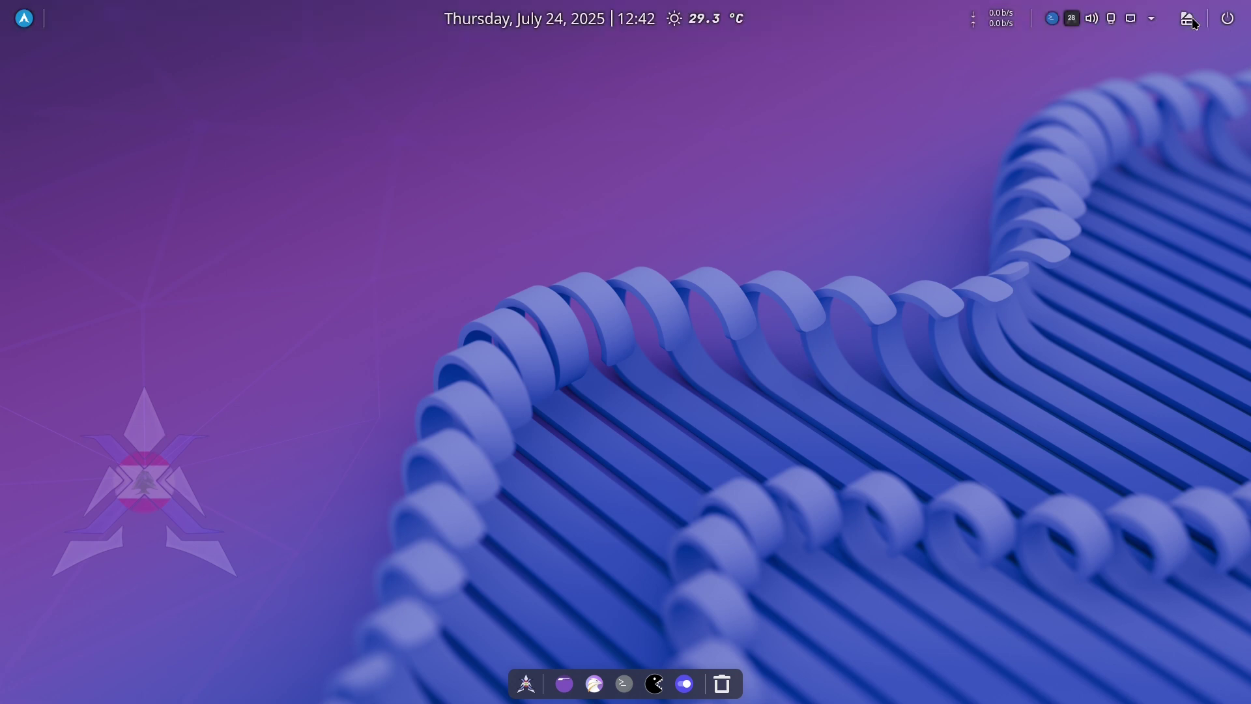
{"action": "left_click", "coordinate": [1194, 23]}
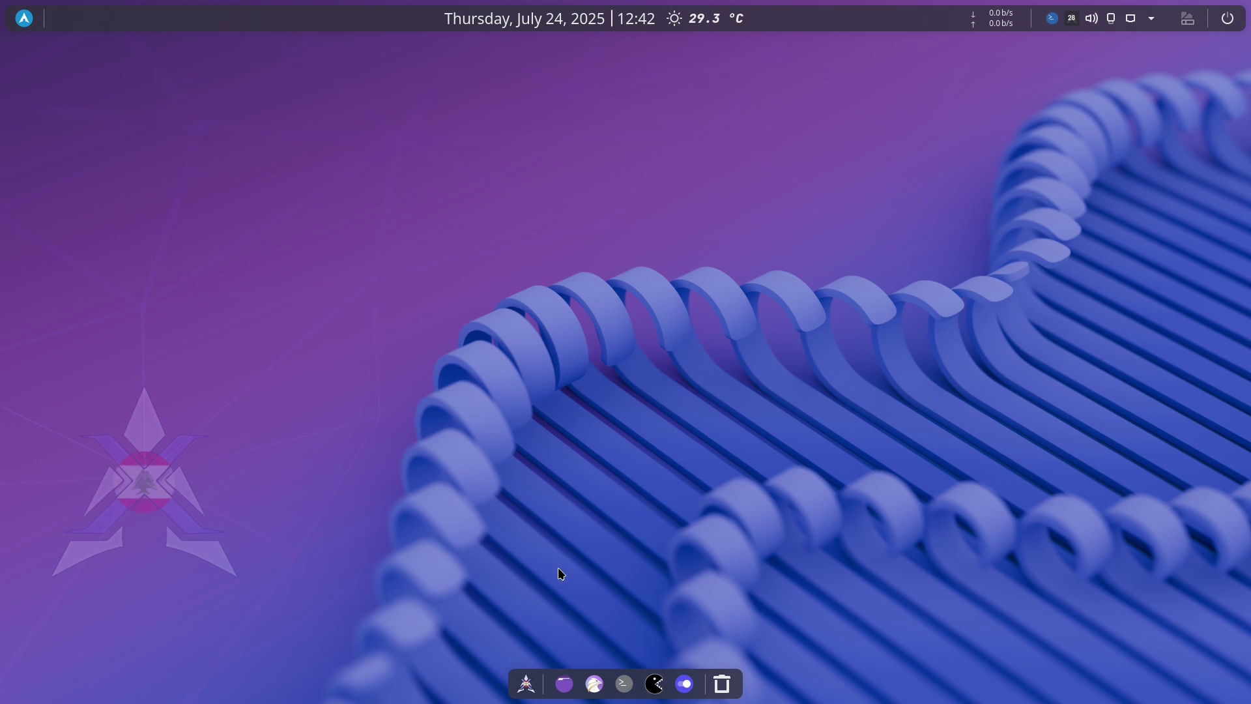
{"action": "right_click", "coordinate": [578, 271]}
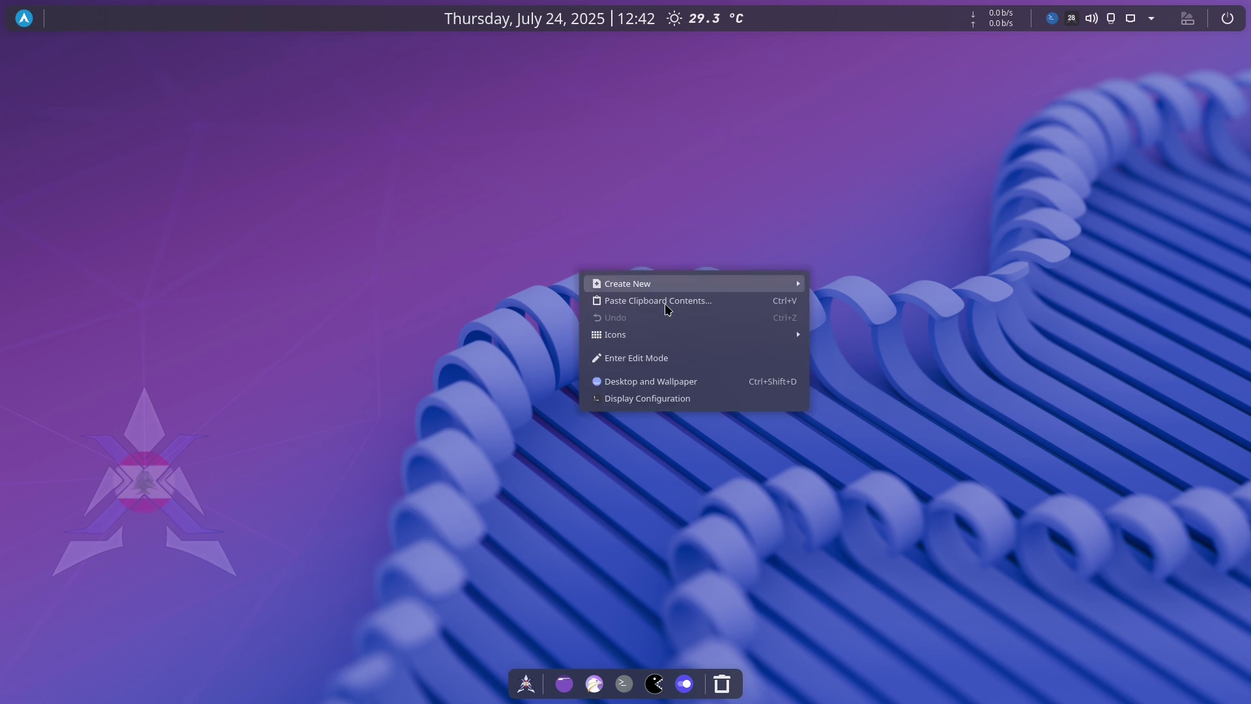
{"action": "left_click", "coordinate": [658, 383]}
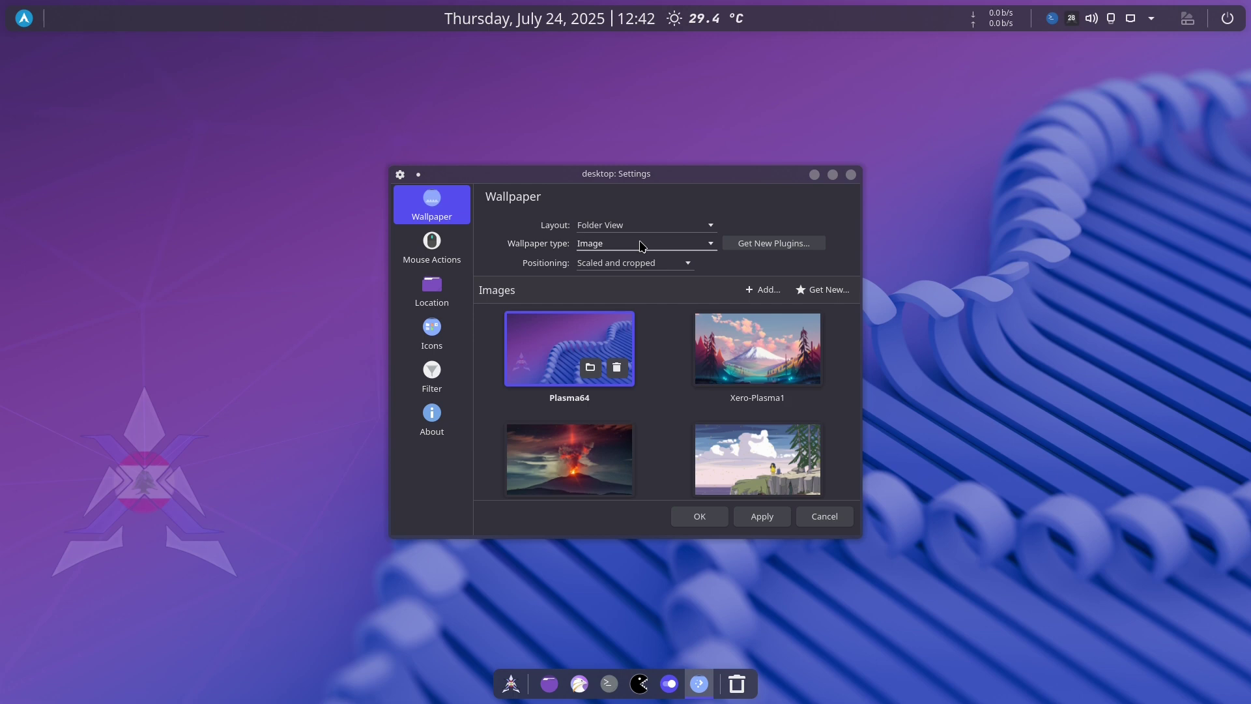
{"action": "left_click", "coordinate": [630, 243]}
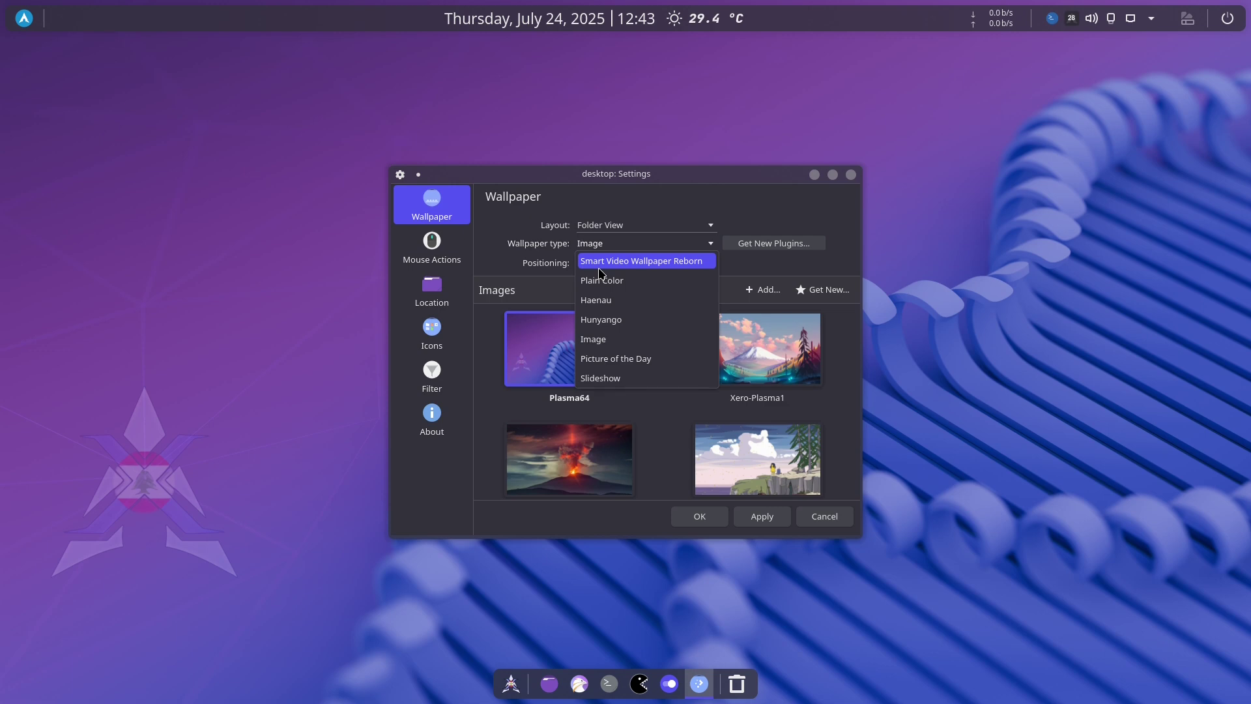
{"action": "left_click", "coordinate": [599, 262]}
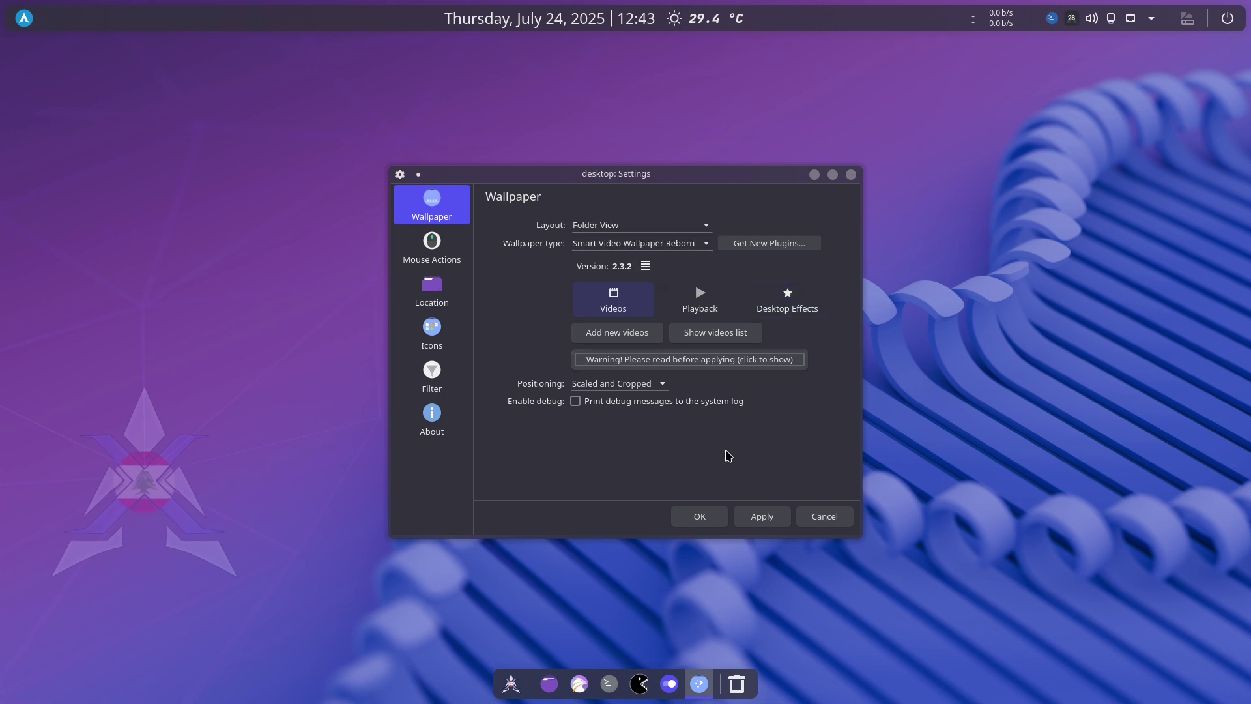
{"action": "left_click", "coordinate": [801, 517]}
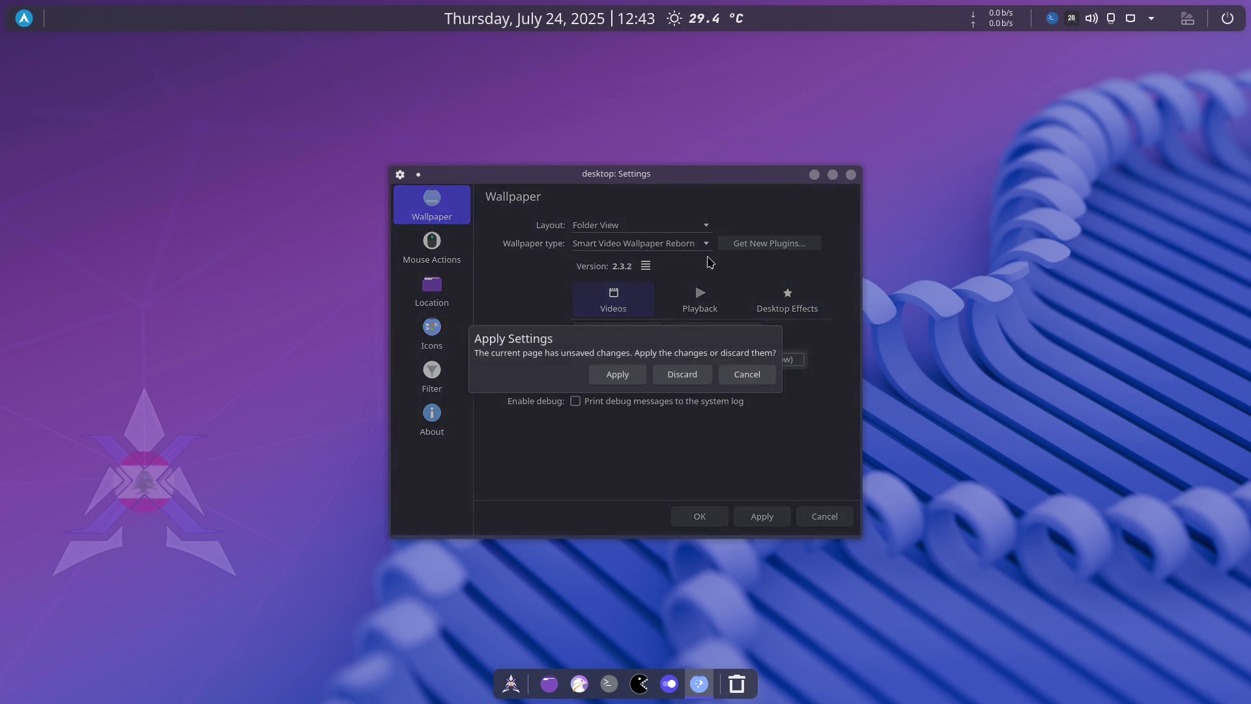
{"action": "left_click", "coordinate": [681, 375]}
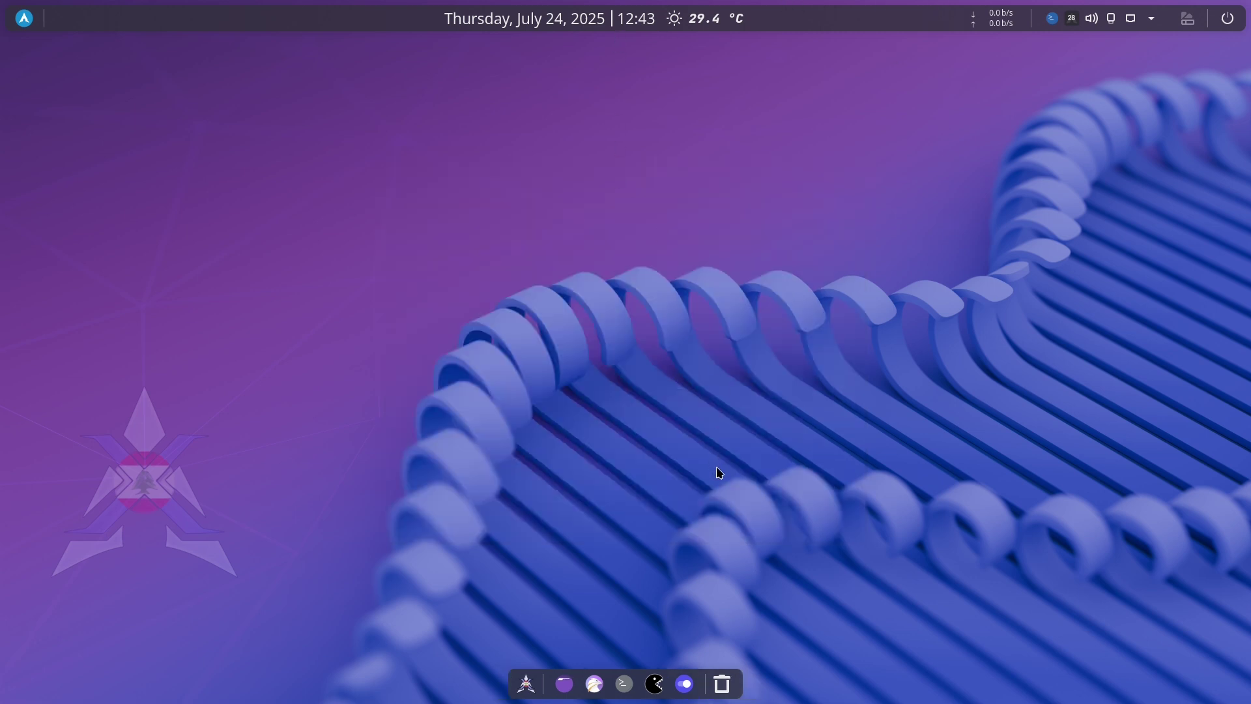
Launch pacseek and search for 'spotify' packages.
{"action": "left_click", "coordinate": [655, 686]}
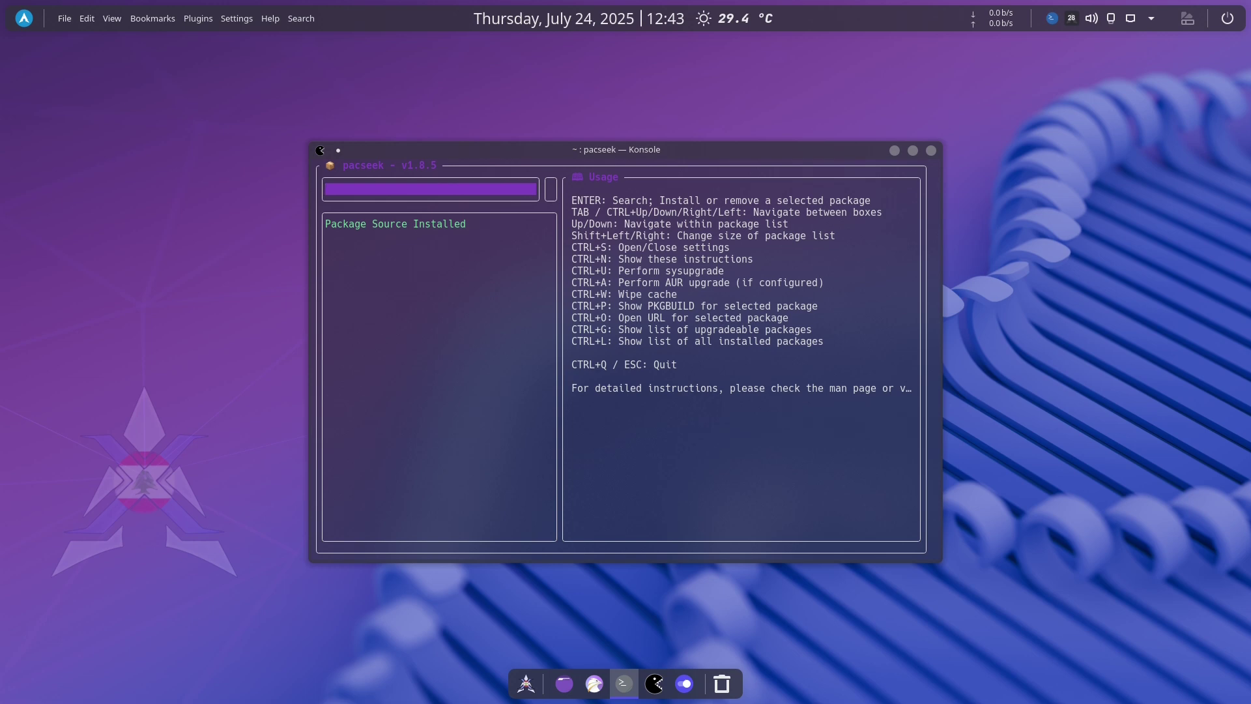
{"action": "type", "text": "spotify"}
{"action": "key", "text": "Up"}
{"action": "key", "text": "Return"}
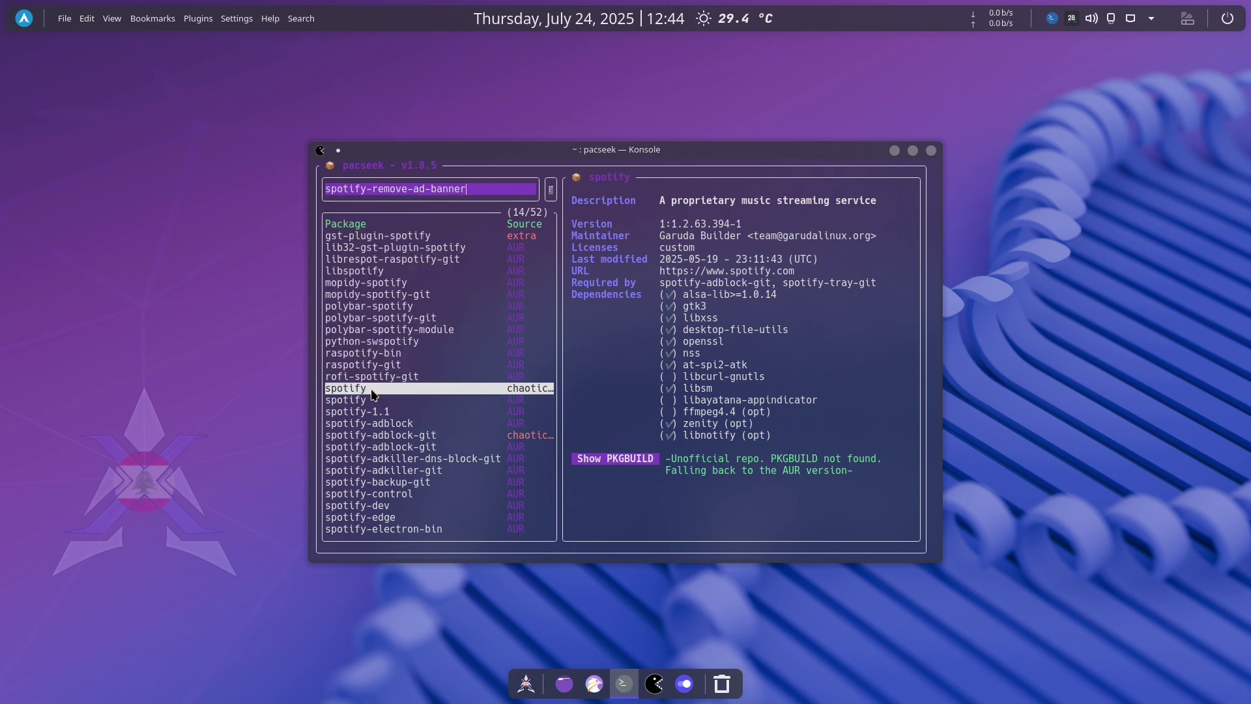
Step through the results to select the spotify package and show its details.
{"action": "key", "text": "Up"}
{"action": "key", "text": "Up"}
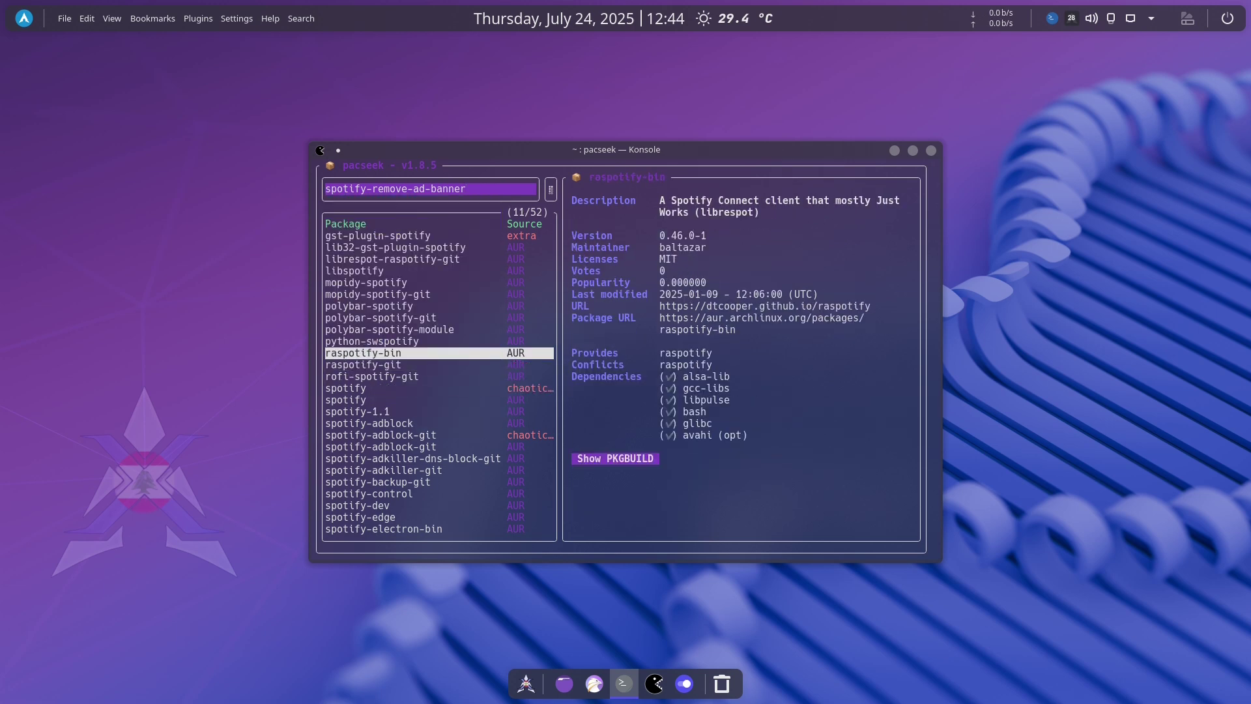
{"action": "key", "text": "Up"}
{"action": "key", "text": "Up"}
{"action": "key", "text": "Down"}
{"action": "key", "text": "Down"}
{"action": "key", "text": "Down"}
{"action": "key", "text": "Down"}
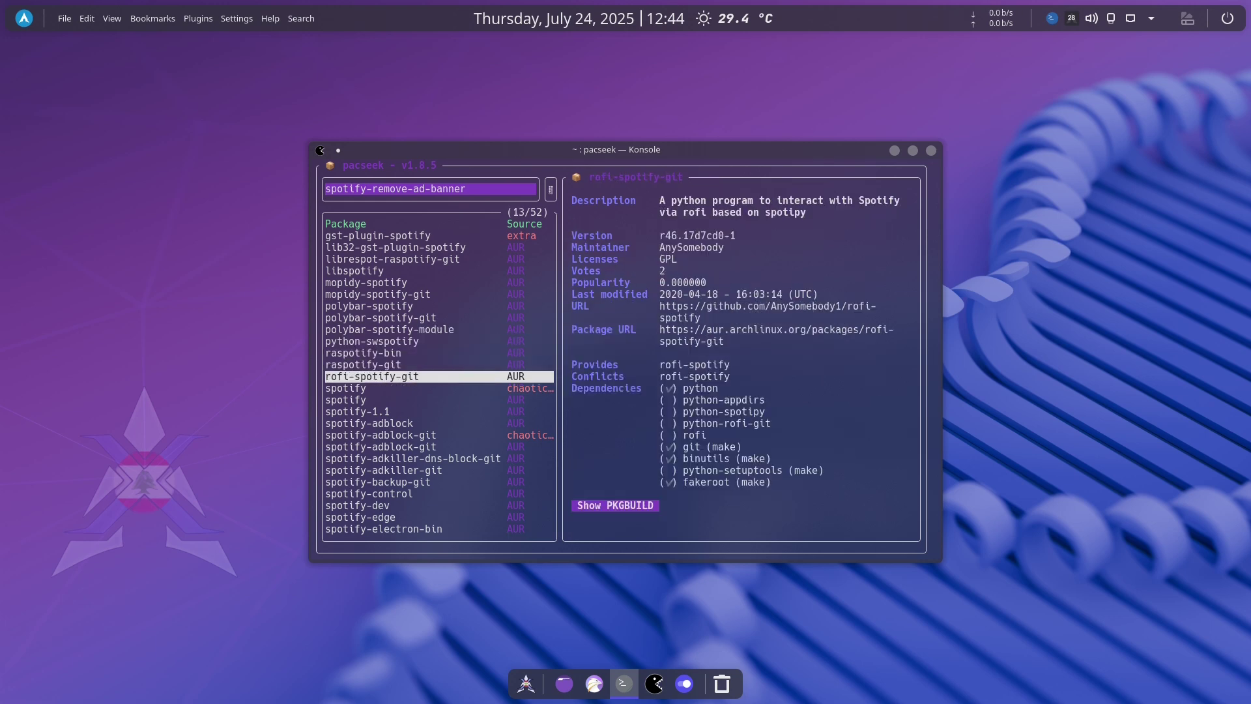
{"action": "key", "text": "Down"}
{"action": "key", "text": "Up"}
{"action": "key", "text": "Down"}
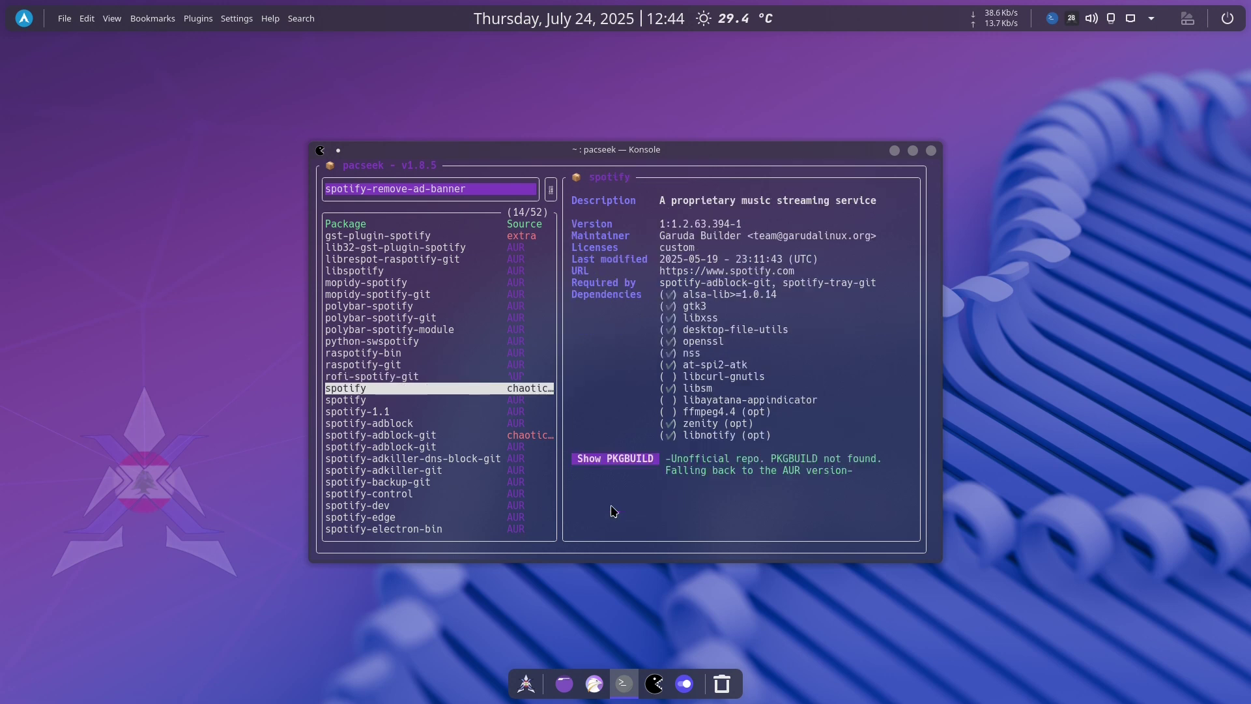
Show the spotify PKGBUILD and scroll down to its prepare() and package() functions.
{"action": "left_click", "coordinate": [614, 455]}
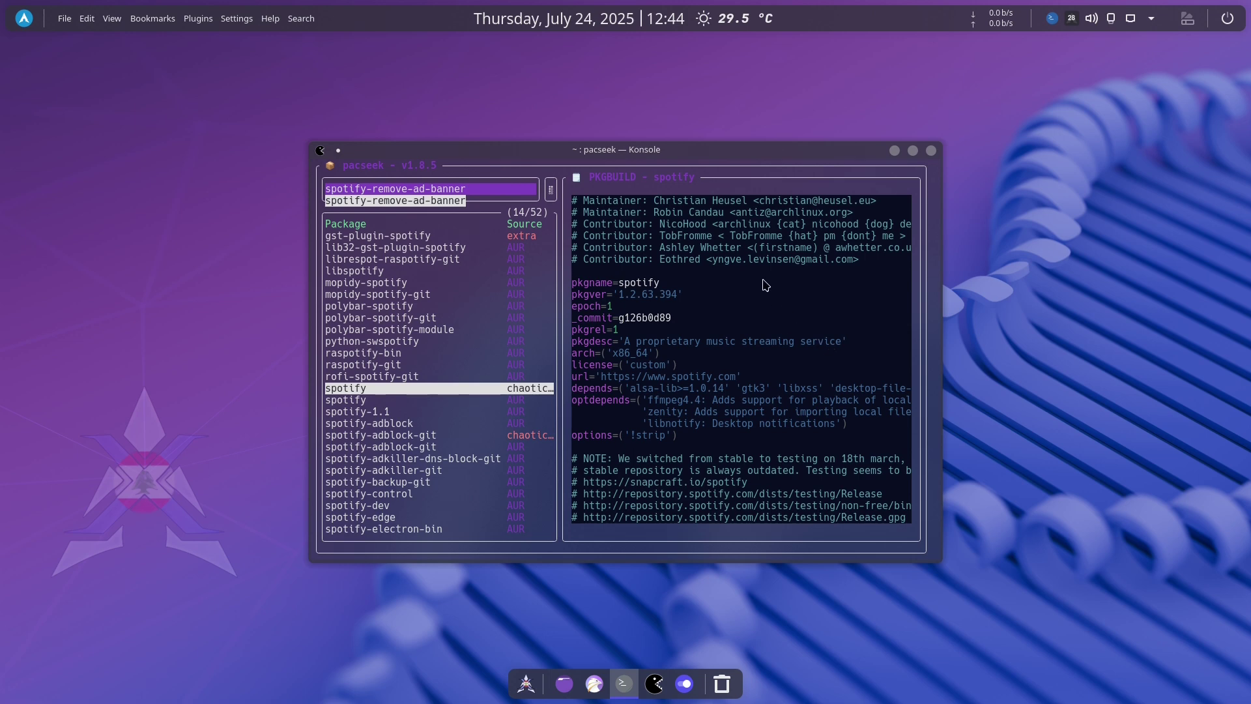
{"action": "scroll", "coordinate": [762, 320], "scroll_direction": "down", "scroll_amount": 10}
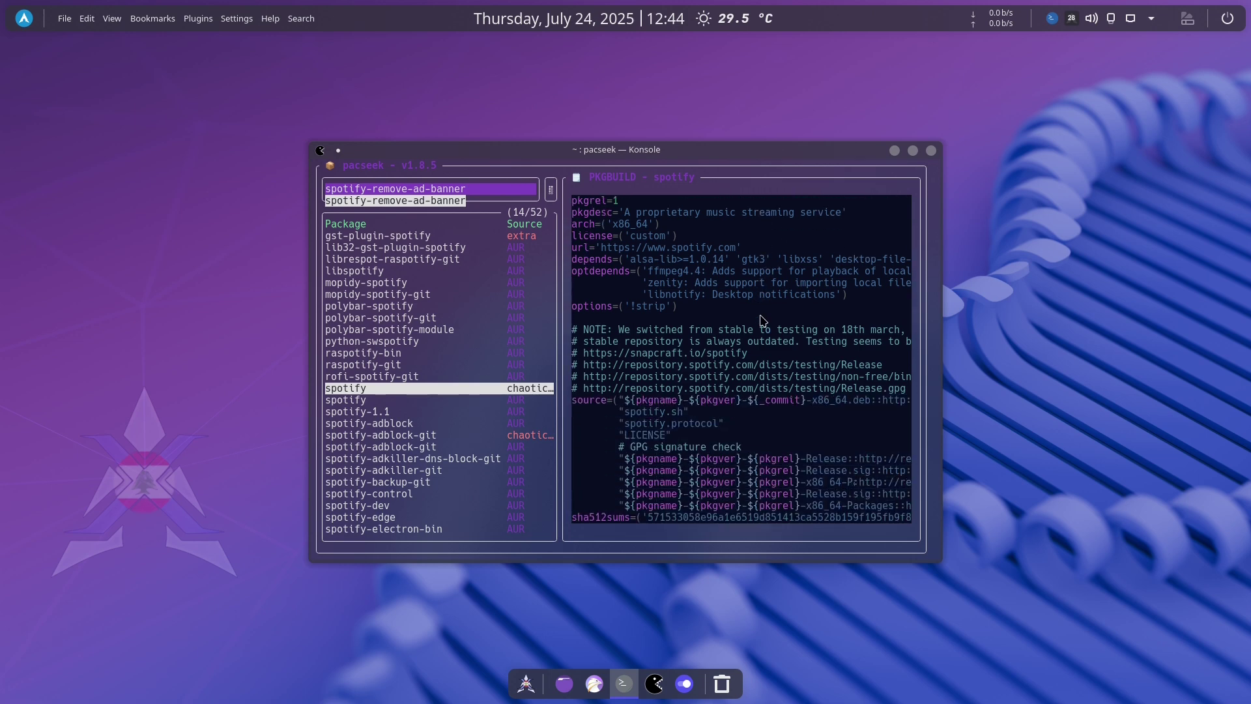
{"action": "scroll", "coordinate": [763, 324], "scroll_direction": "down", "scroll_amount": 5}
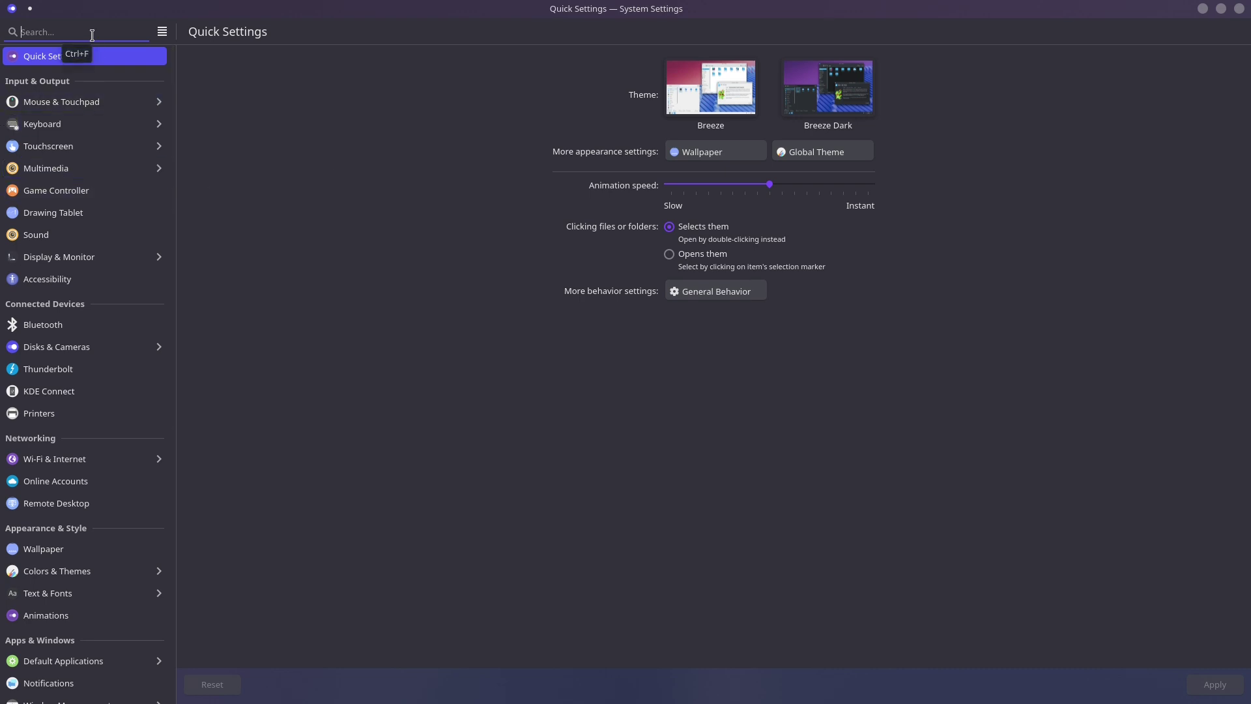
Search 'flat' in System Settings and open the Flatpak Permissions page.
{"action": "type", "text": "flat"}
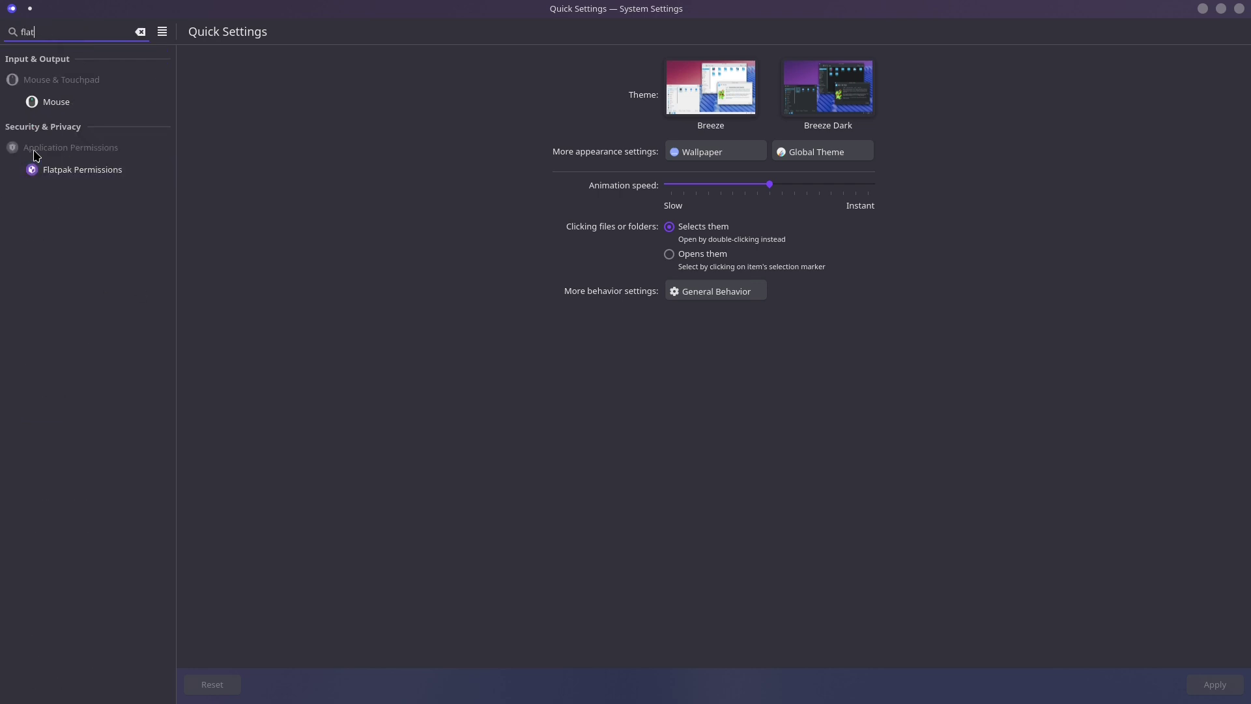
{"action": "left_click", "coordinate": [39, 167]}
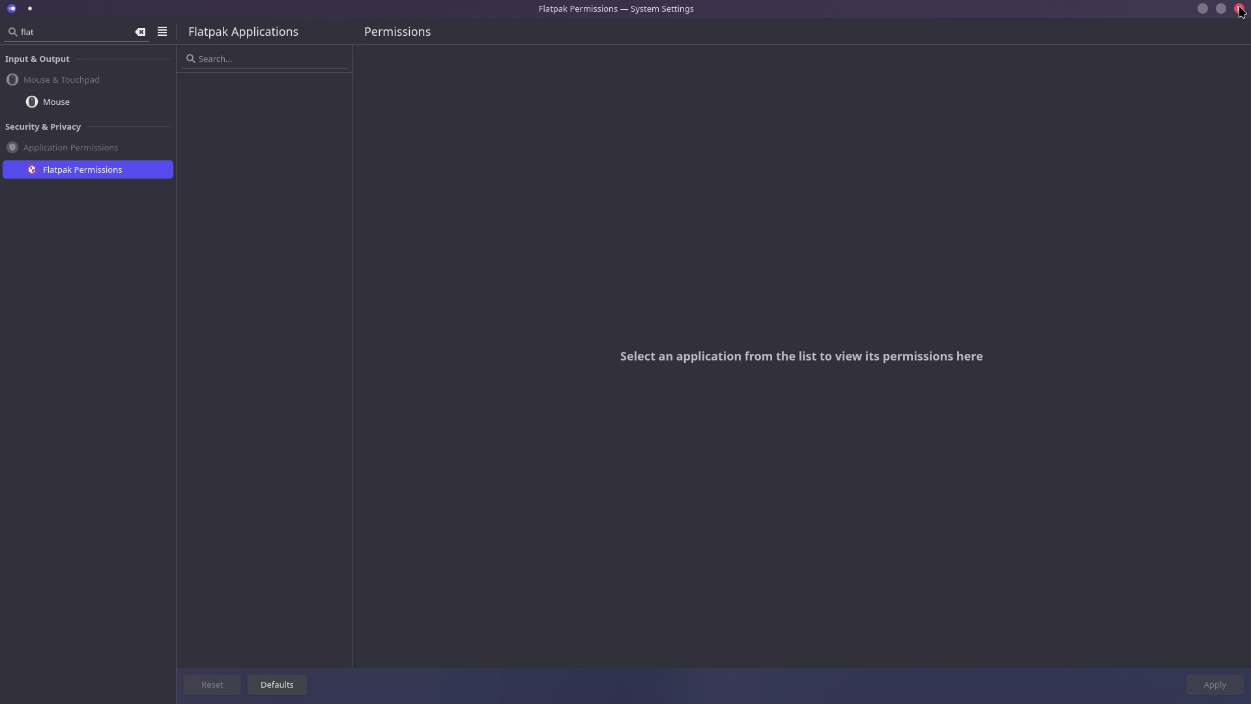
{"action": "left_click", "coordinate": [1239, 9]}
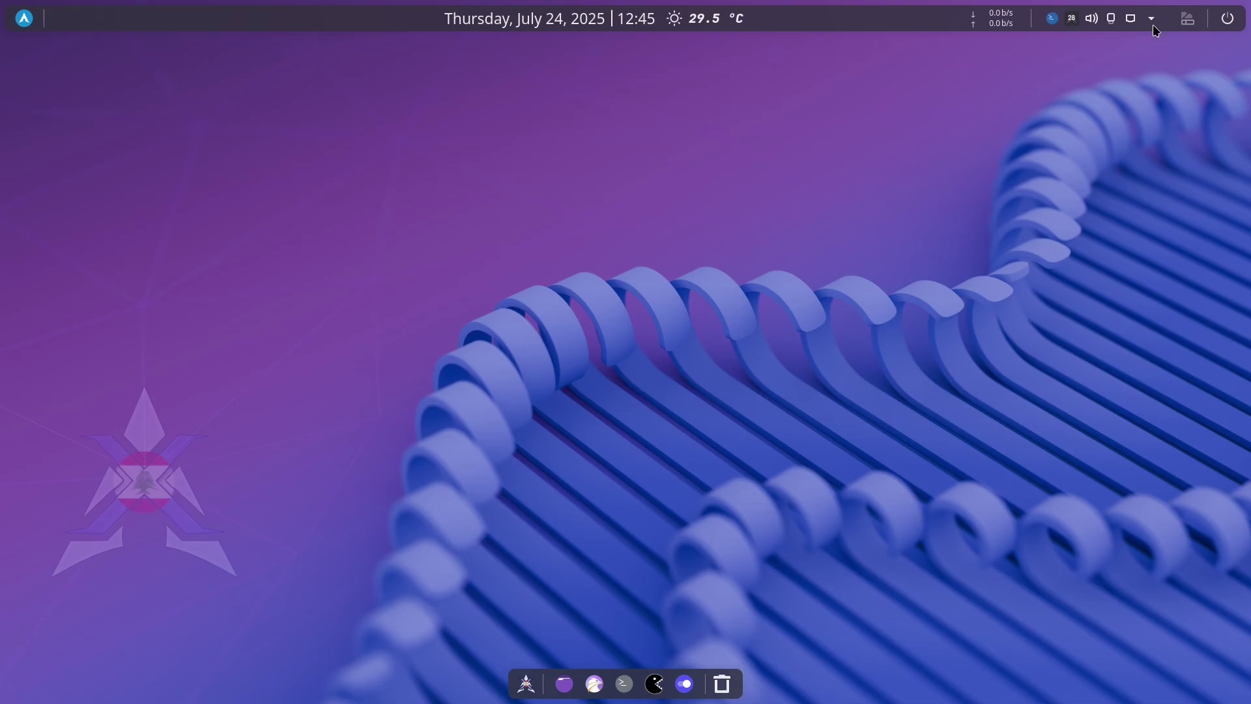
{"action": "left_click", "coordinate": [1053, 20]}
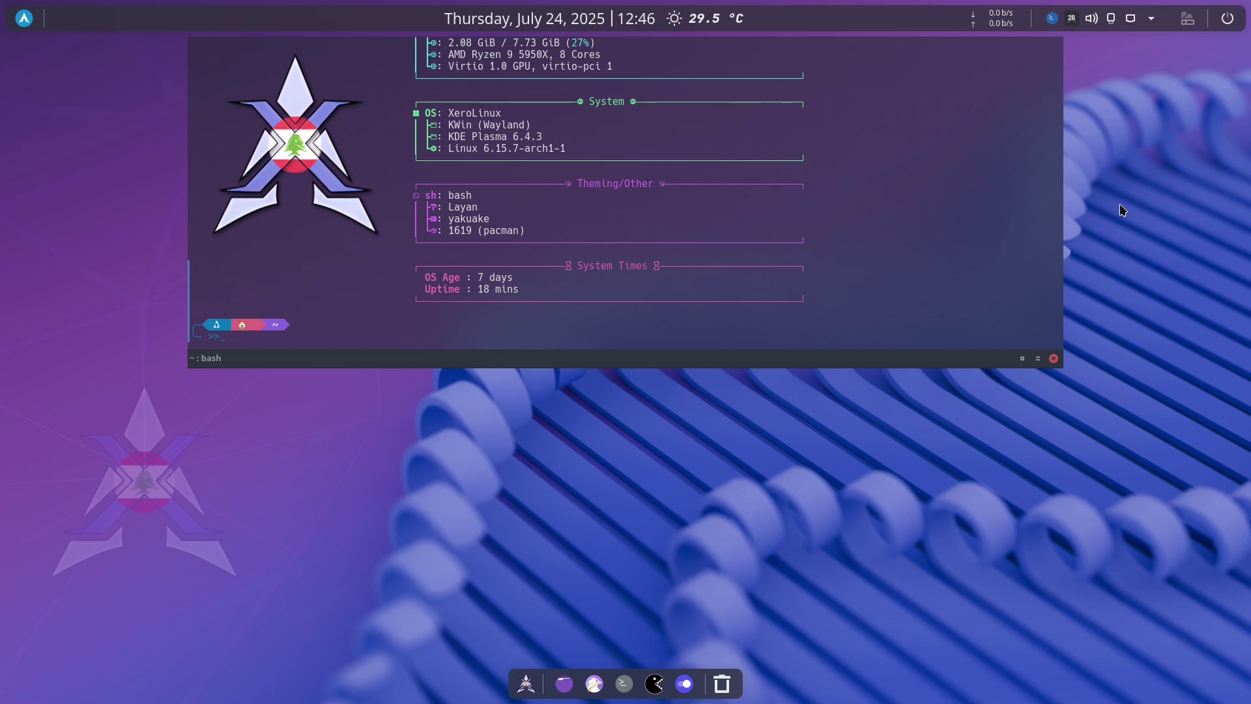
{"action": "key", "text": "F12"}
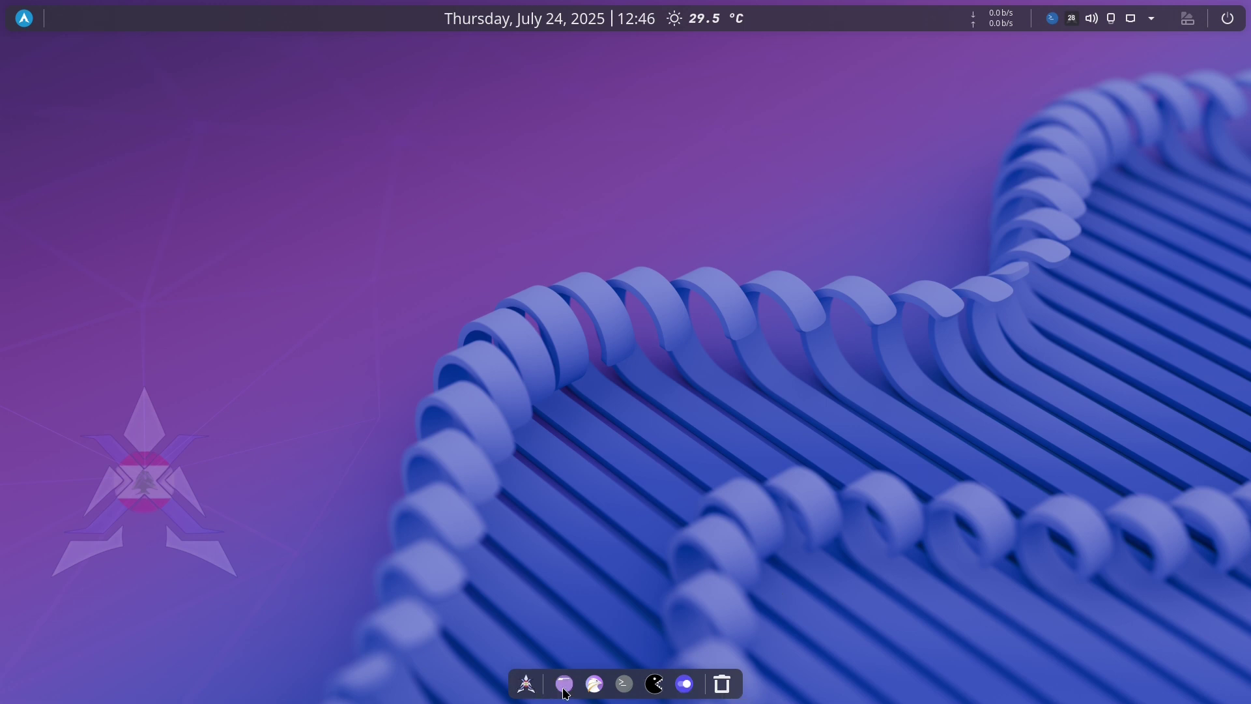
{"action": "left_click", "coordinate": [625, 686]}
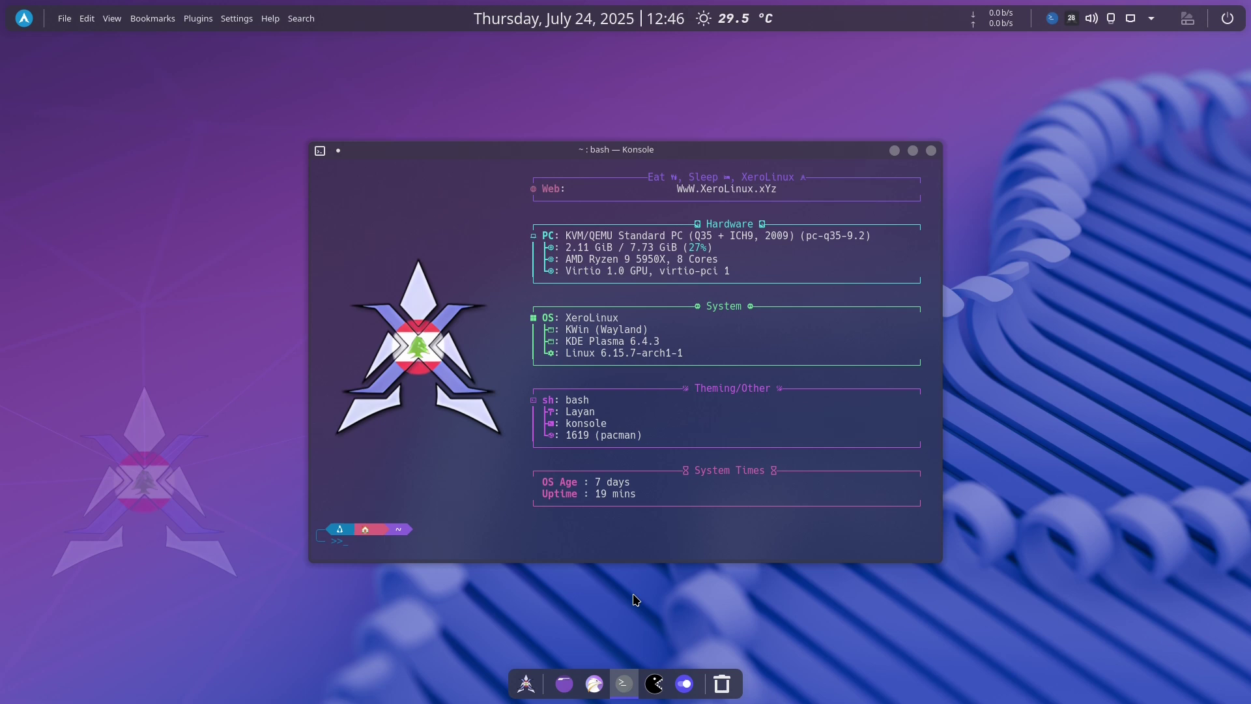
{"action": "left_click", "coordinate": [930, 151]}
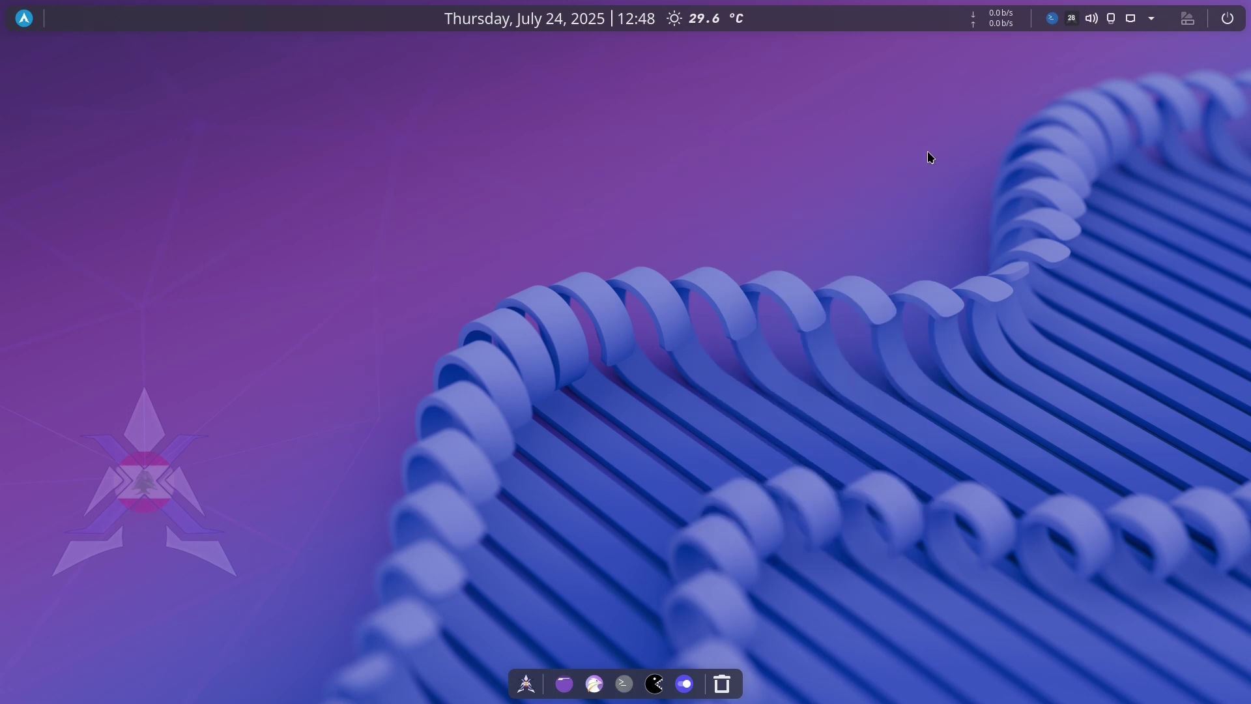
Briefly open and dismiss the launcher menu, then start the XeroLinux Post Installation Toolkit from the dock.
{"action": "left_click", "coordinate": [24, 20]}
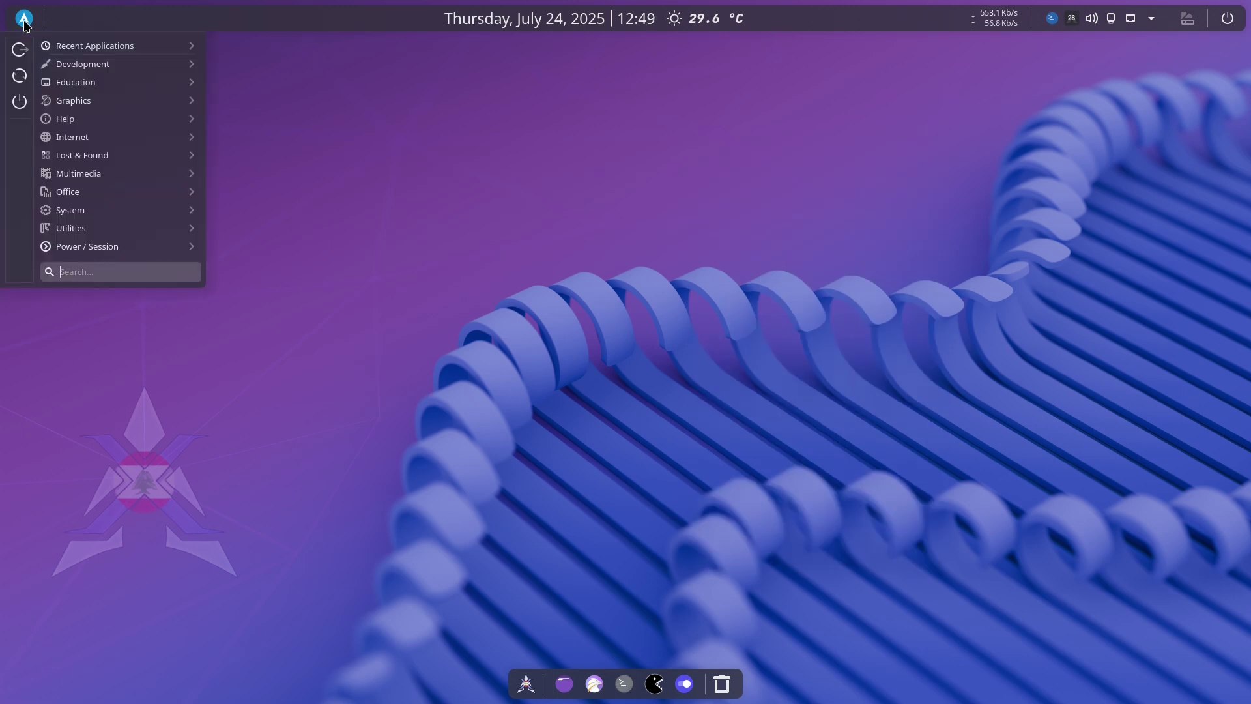
{"action": "left_click", "coordinate": [852, 250]}
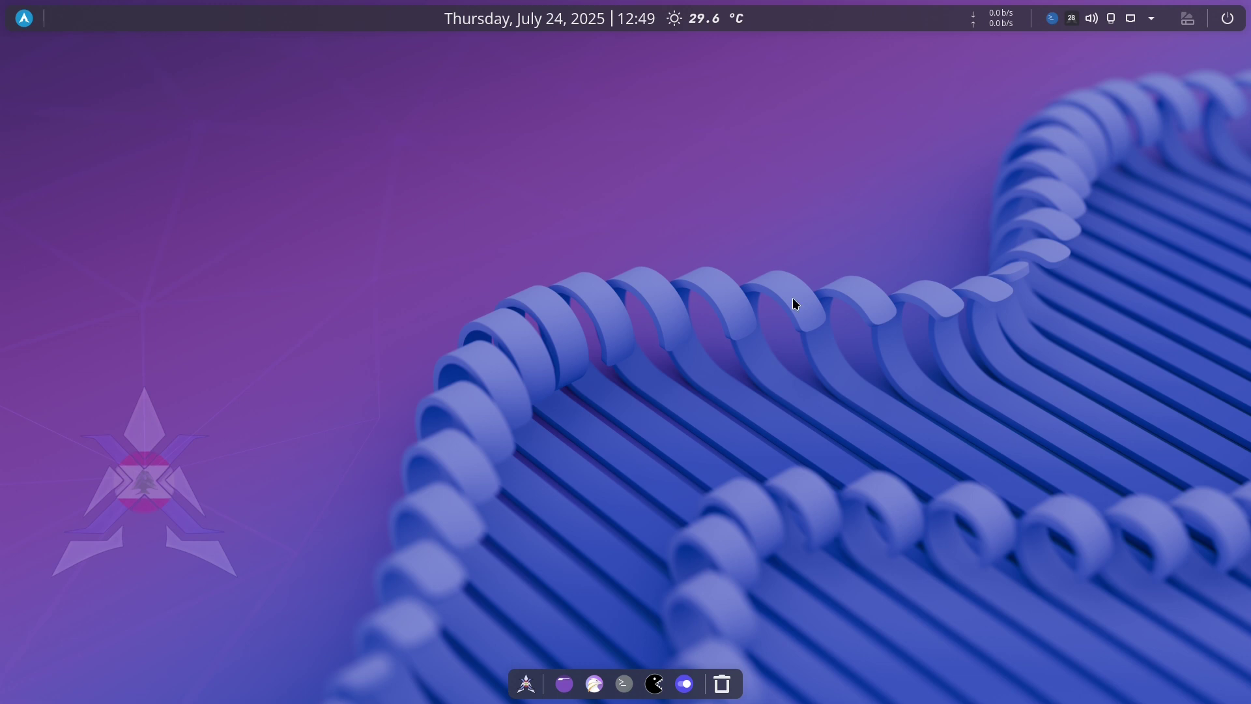
{"action": "left_click", "coordinate": [526, 683]}
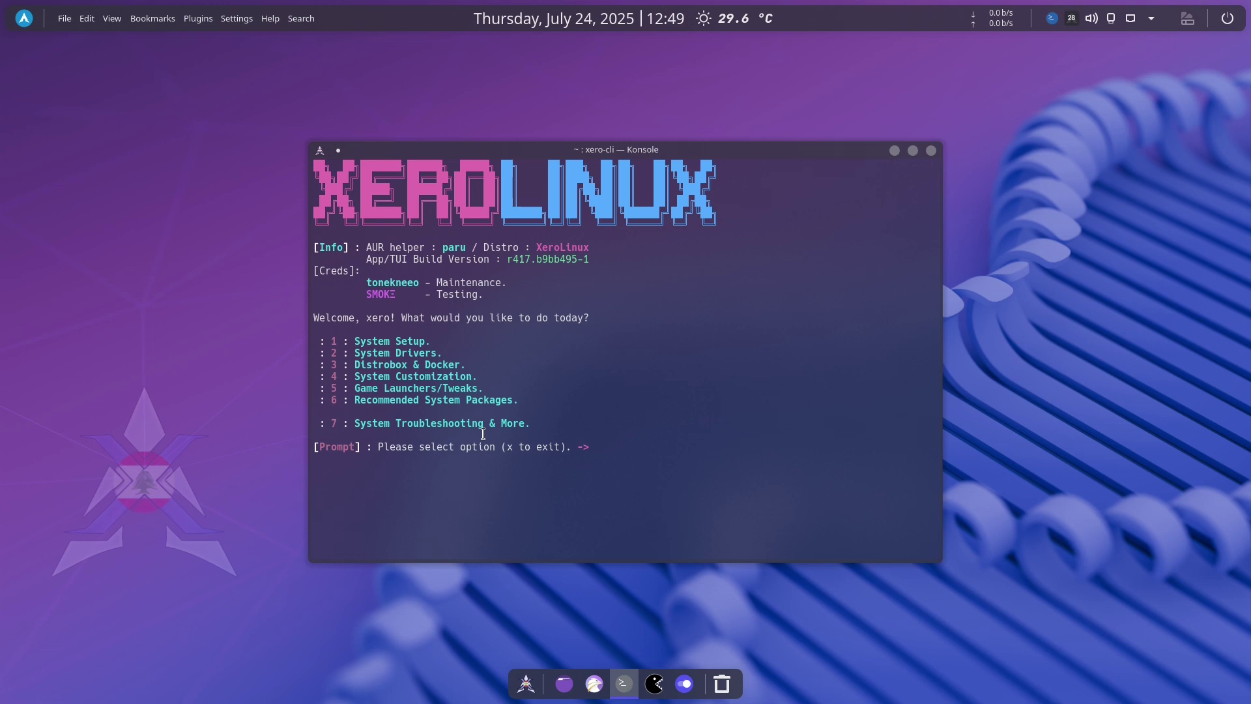
Close the toolkit terminal and show the wiki's The Distro page in Falkon's XeroLinux Wiki tab.
{"action": "left_click", "coordinate": [931, 150]}
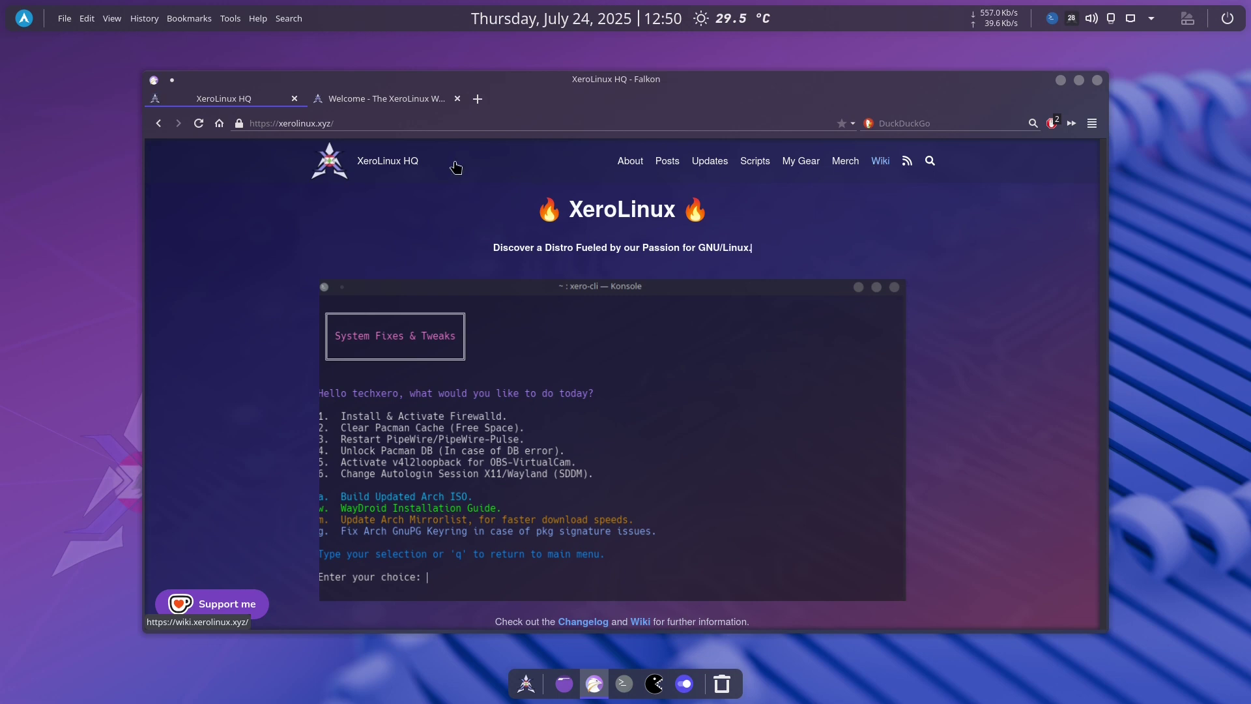
{"action": "left_click", "coordinate": [384, 98]}
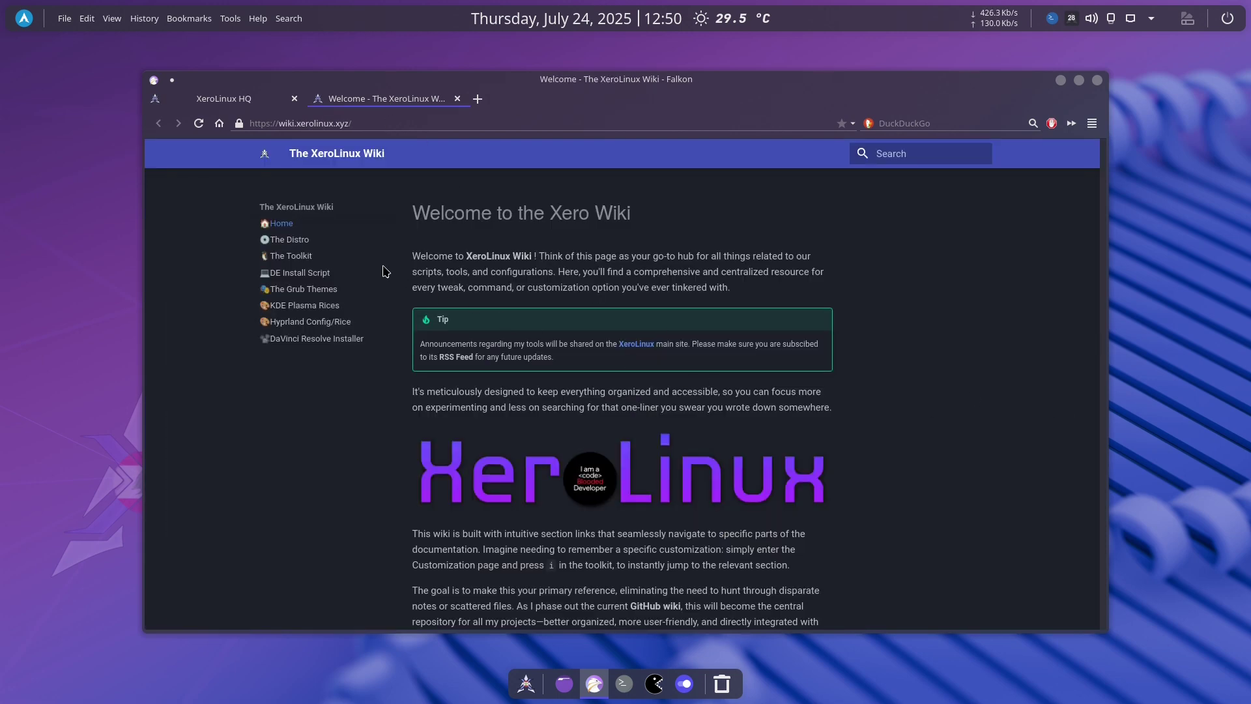
{"action": "left_click", "coordinate": [302, 245]}
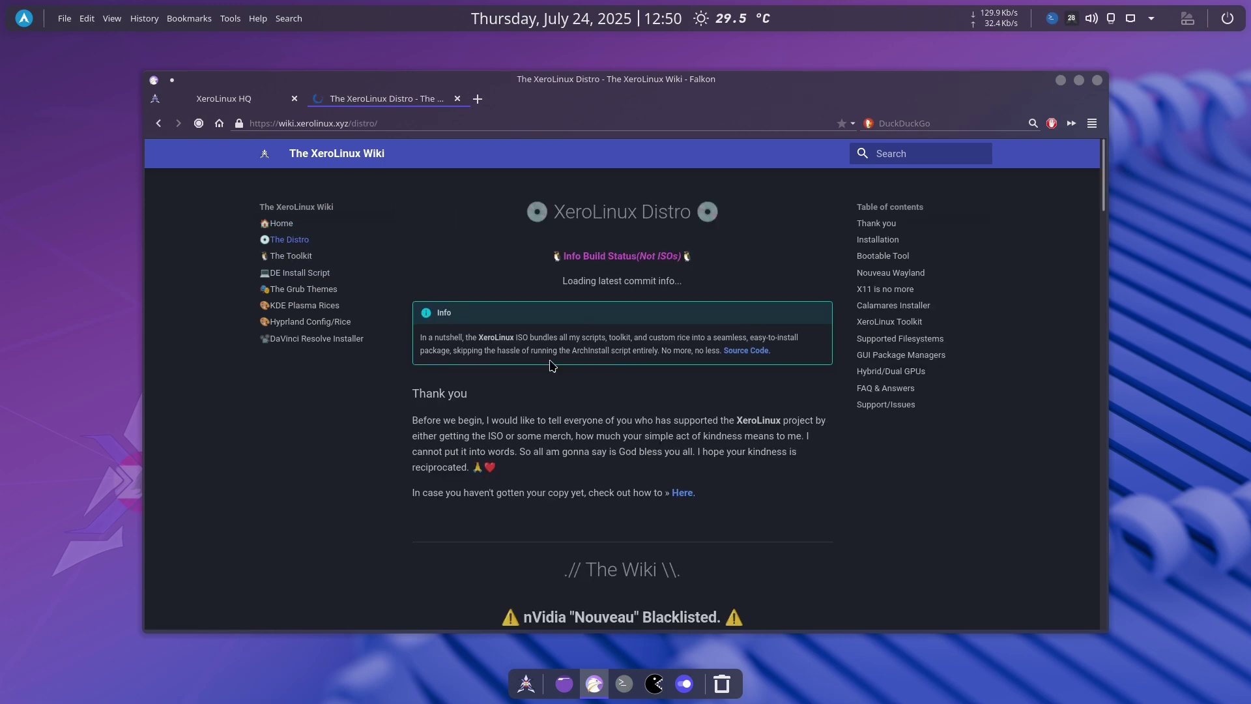
{"action": "scroll", "coordinate": [717, 470], "scroll_direction": "down", "scroll_amount": 5}
Highlight 'Nouveau' in the nVidia heading, then scroll down to the 'X11 is no more' section.
{"action": "scroll", "coordinate": [718, 472], "scroll_direction": "down", "scroll_amount": 5}
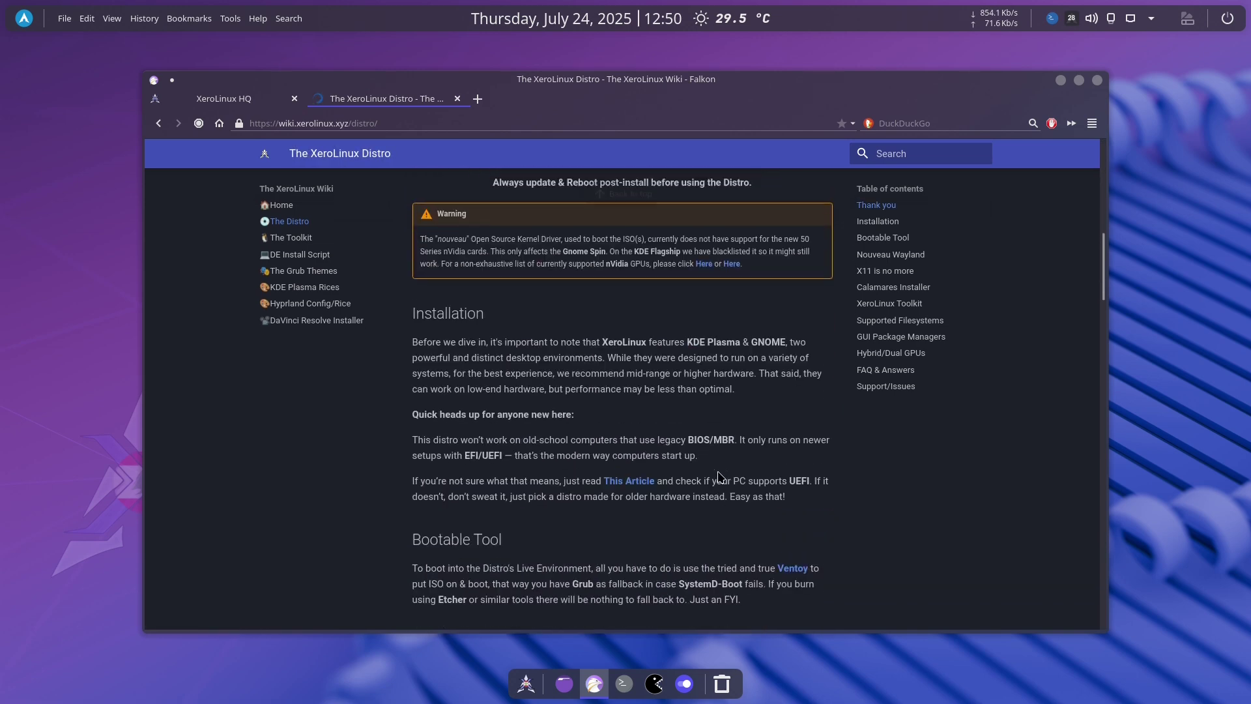
{"action": "scroll", "coordinate": [719, 472], "scroll_direction": "up", "scroll_amount": 3}
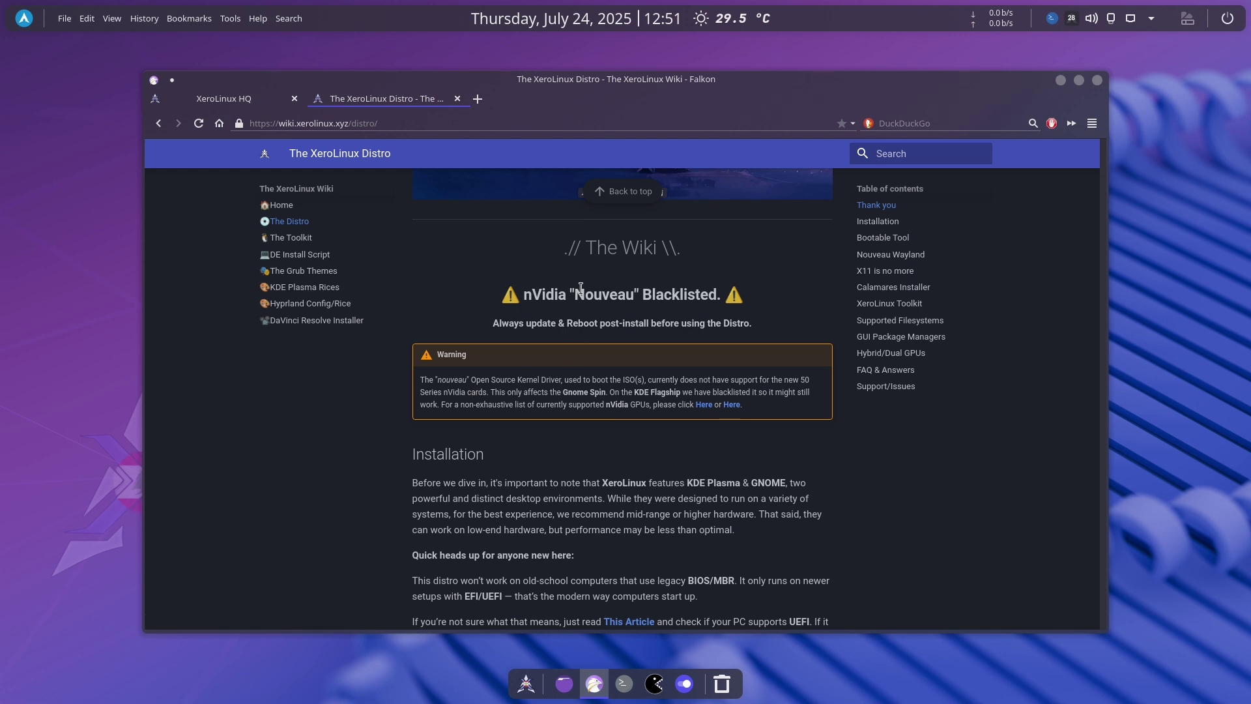
{"action": "left_click_drag", "start_coordinate": [585, 294], "coordinate": [656, 304]}
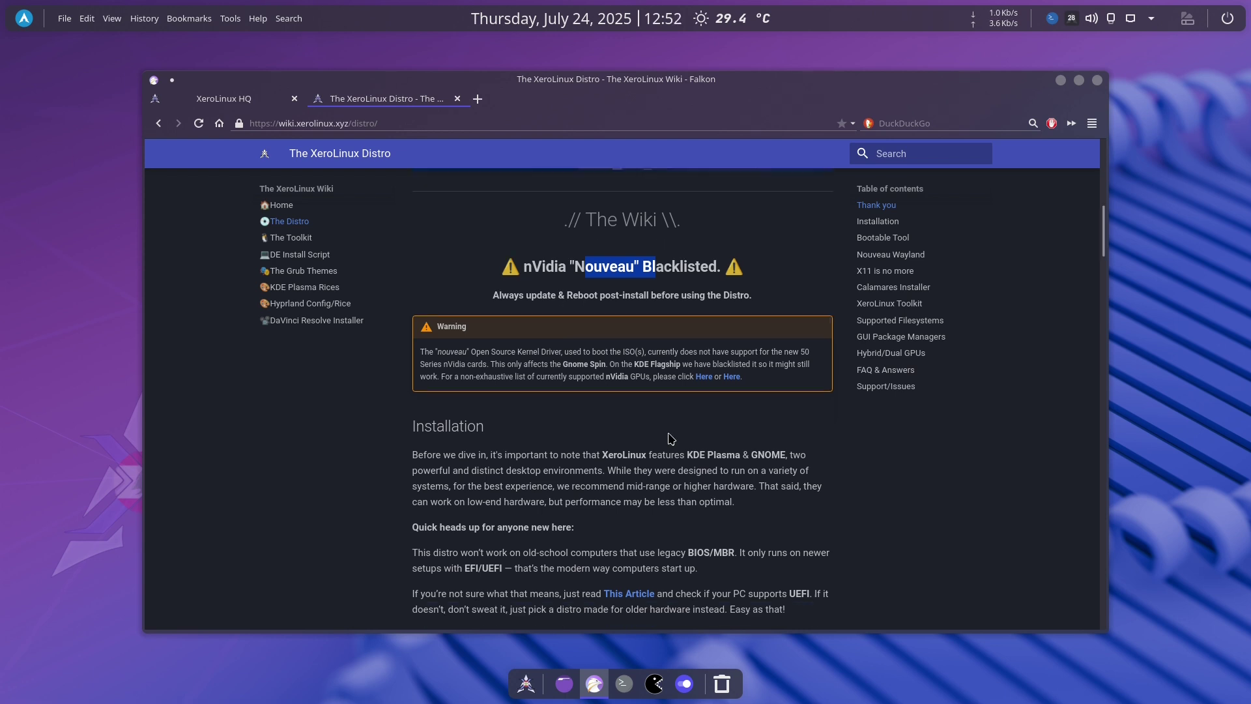
{"action": "scroll", "coordinate": [669, 438], "scroll_direction": "down", "scroll_amount": 6}
{"action": "scroll", "coordinate": [670, 438], "scroll_direction": "down", "scroll_amount": 8}
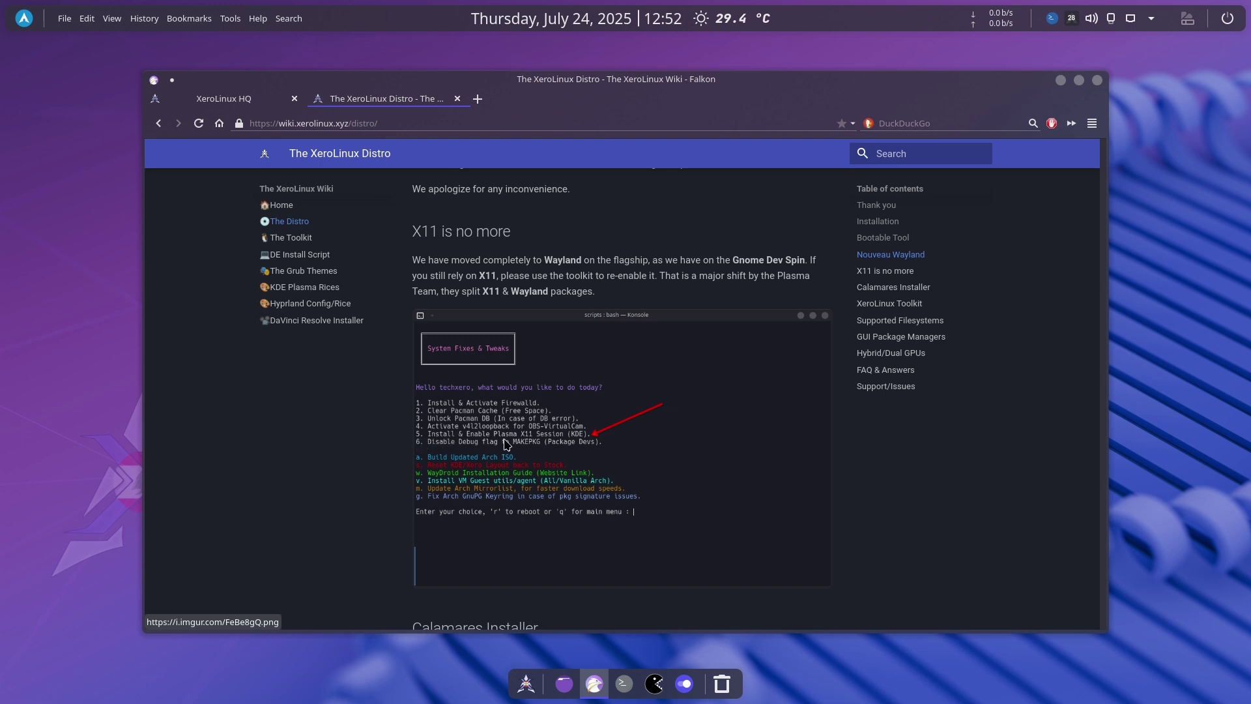
Highlight the Supported Filesystems notes, then the 'Quick heads up for anyone new here:' line above.
{"action": "scroll", "coordinate": [603, 443], "scroll_direction": "down", "scroll_amount": 10}
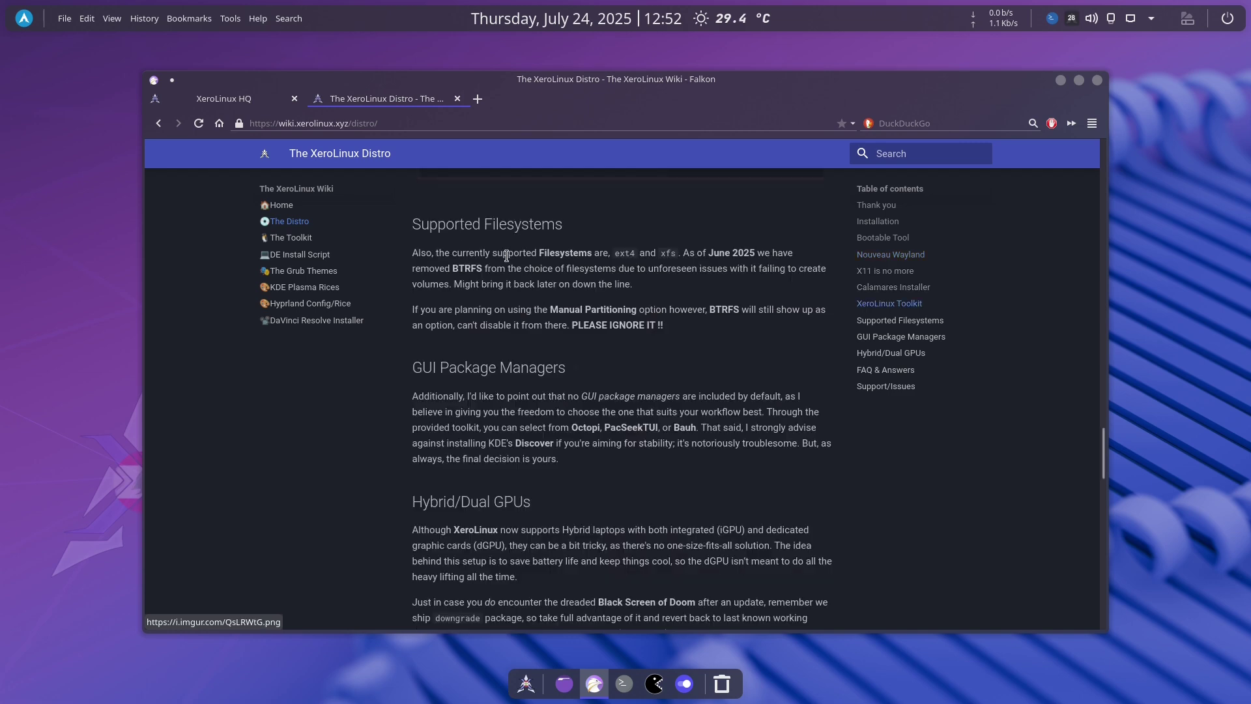
{"action": "left_click_drag", "start_coordinate": [413, 226], "coordinate": [685, 341]}
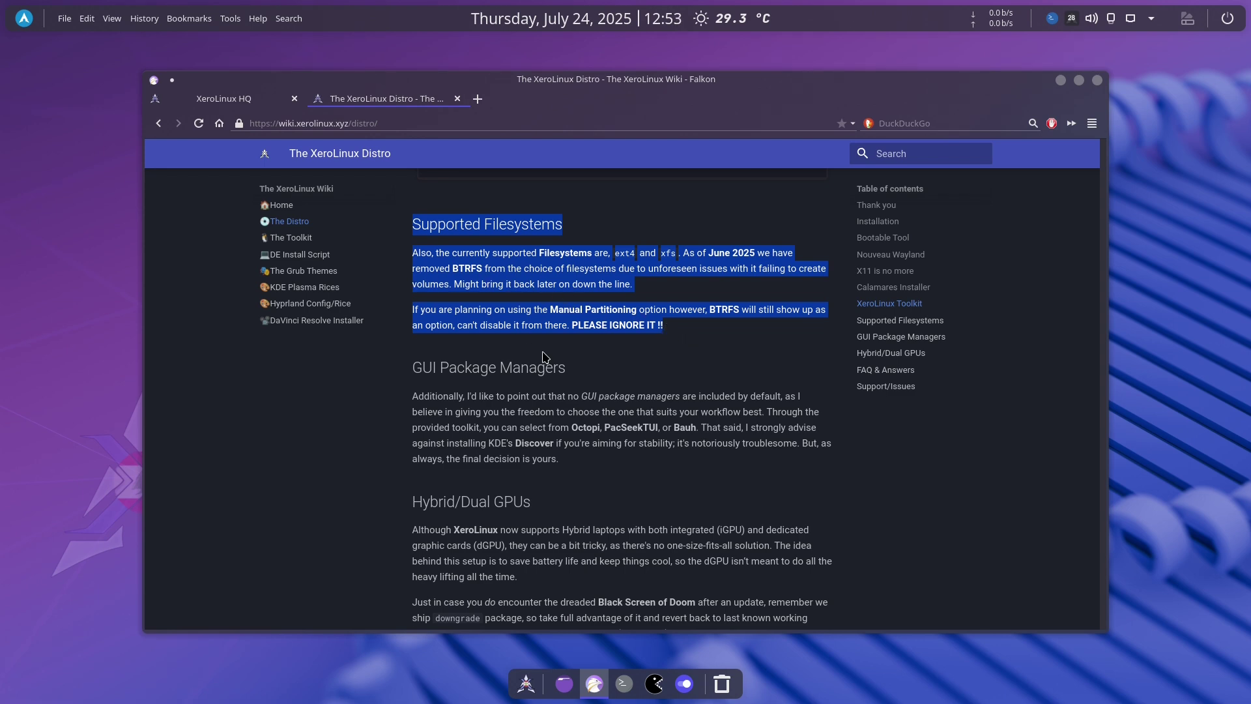
{"action": "scroll", "coordinate": [586, 391], "scroll_direction": "up", "scroll_amount": 20}
{"action": "left_click_drag", "start_coordinate": [413, 398], "coordinate": [574, 400]}
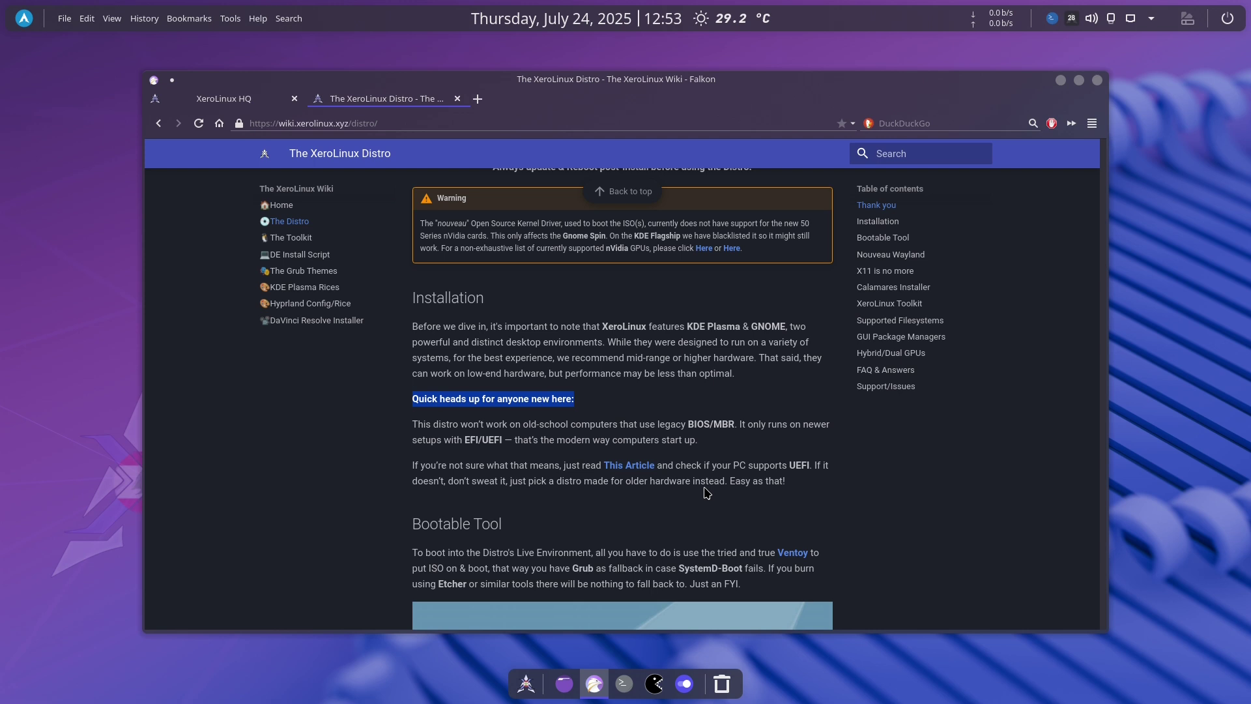
Highlight the Nouveau Wayland paragraphs, then open The Toolkit page from the wiki sidebar.
{"action": "scroll", "coordinate": [705, 492], "scroll_direction": "down", "scroll_amount": 5}
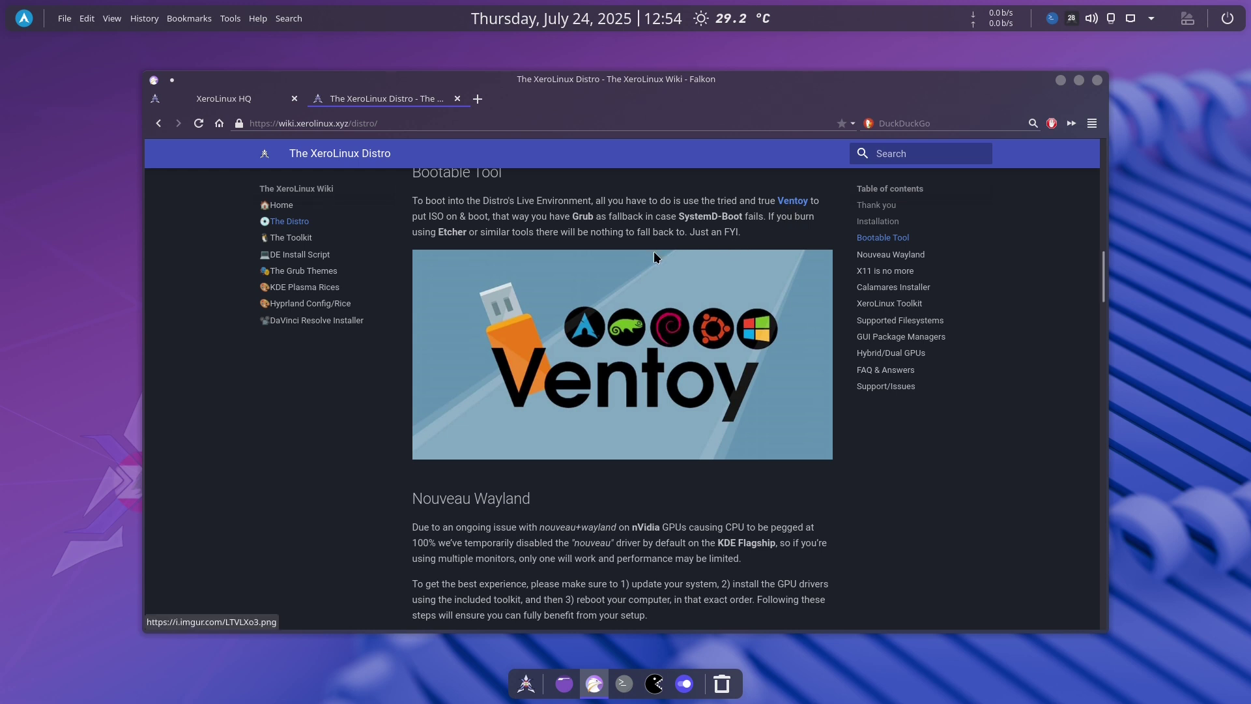
{"action": "scroll", "coordinate": [651, 252], "scroll_direction": "down", "scroll_amount": 3}
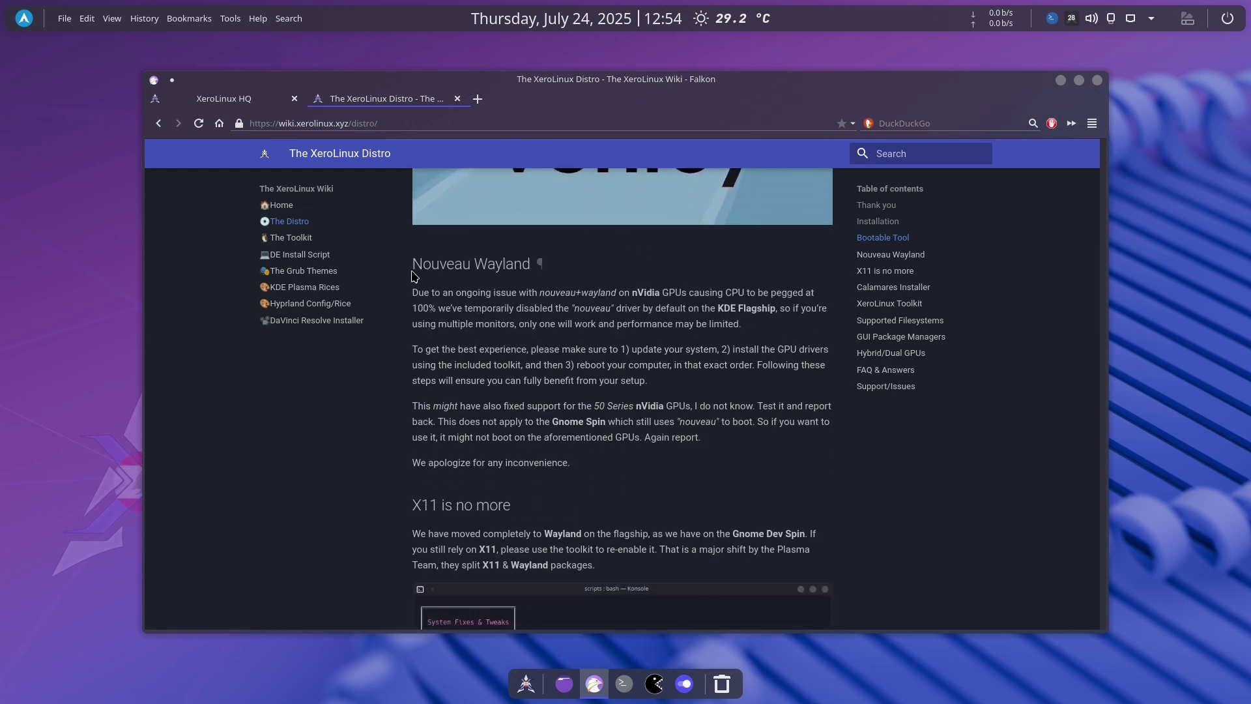
{"action": "left_click_drag", "start_coordinate": [439, 266], "coordinate": [573, 464]}
{"action": "left_click", "coordinate": [291, 237]}
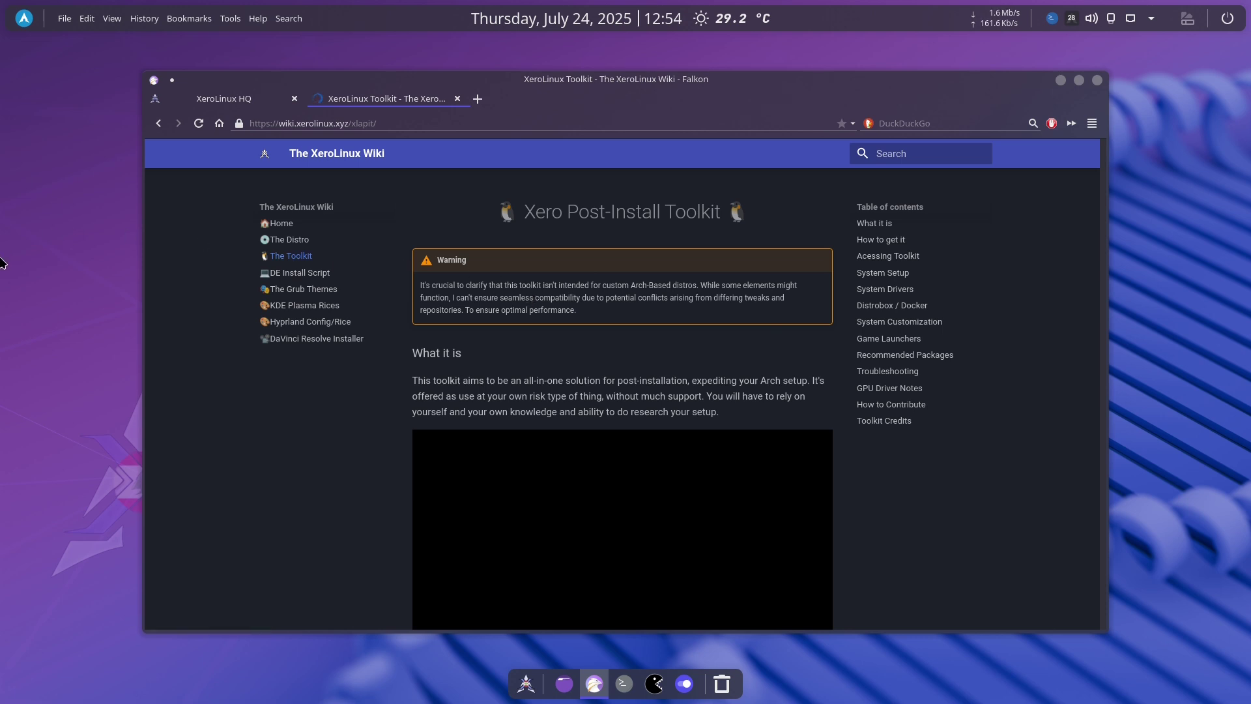
Close the Falkon window showing the XeroLinux Wiki.
{"action": "left_click", "coordinate": [1098, 81]}
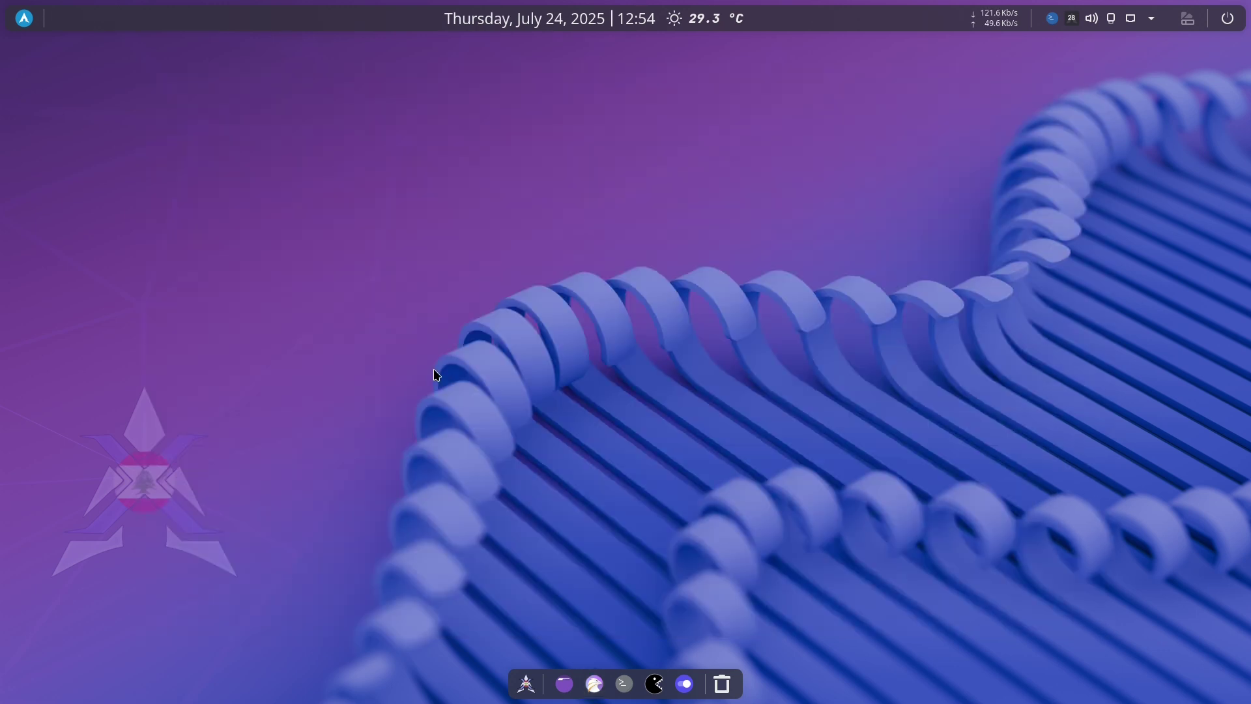